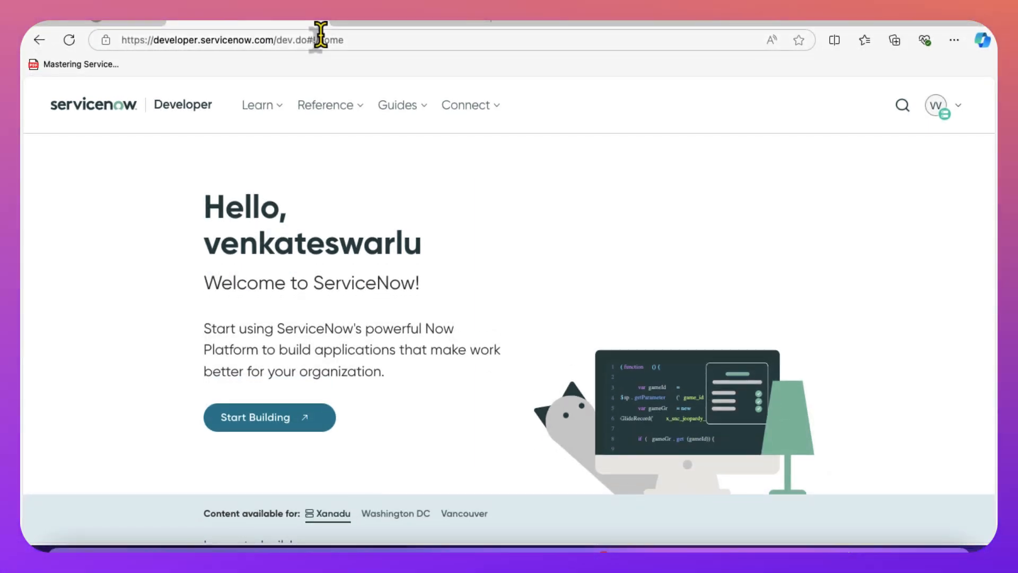
# Step: Launch the developer instance, find Email Accounts by filtering 'email acc', and start a new record
pyautogui.click(254, 424)
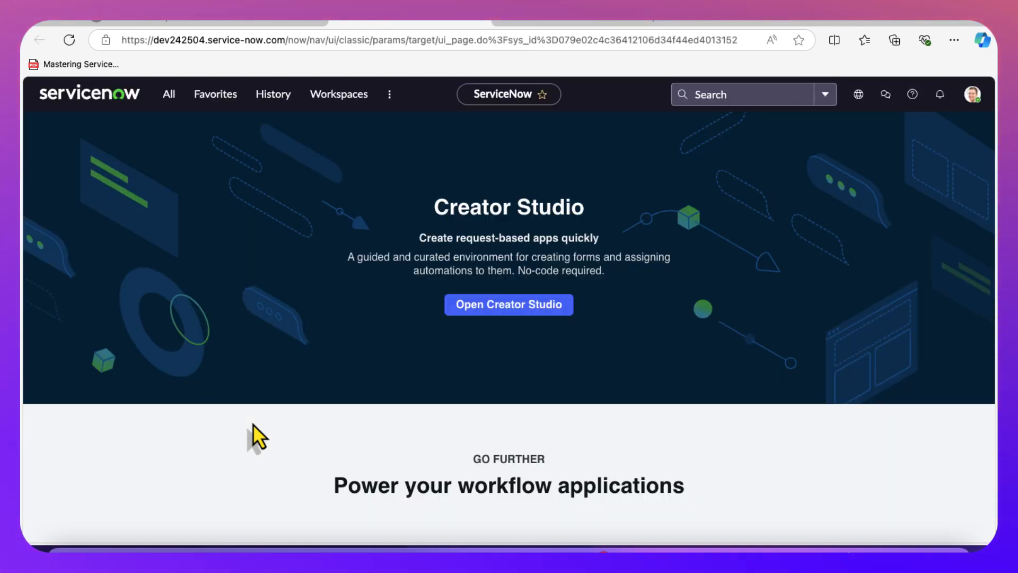
pyautogui.click(166, 101)
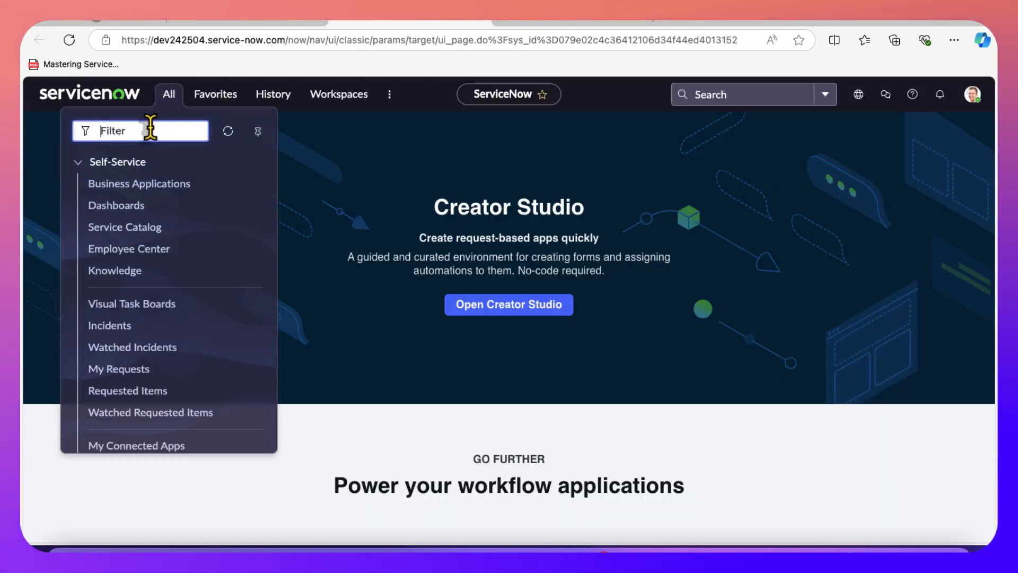
pyautogui.write('email acc')
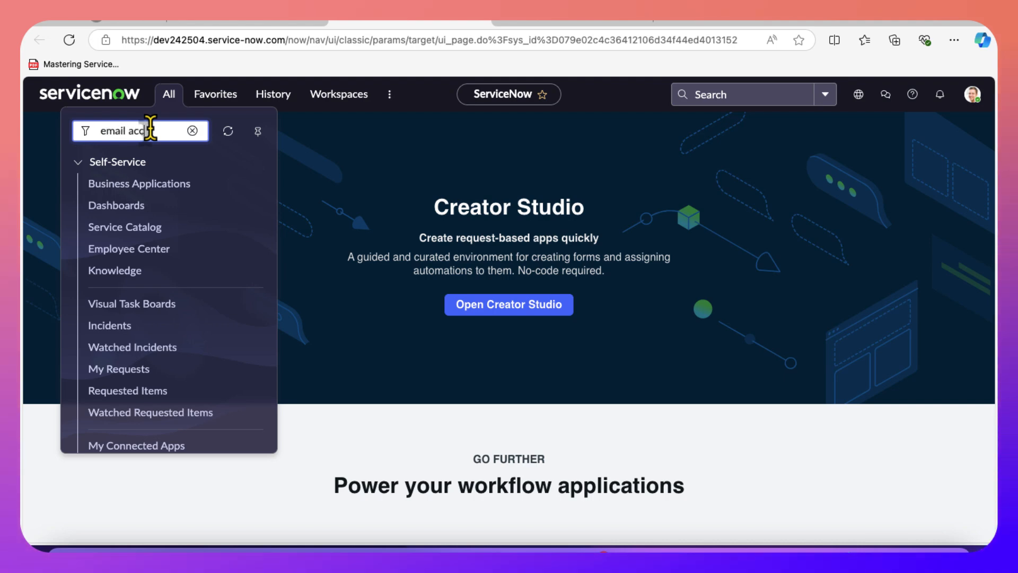
pyautogui.click(141, 279)
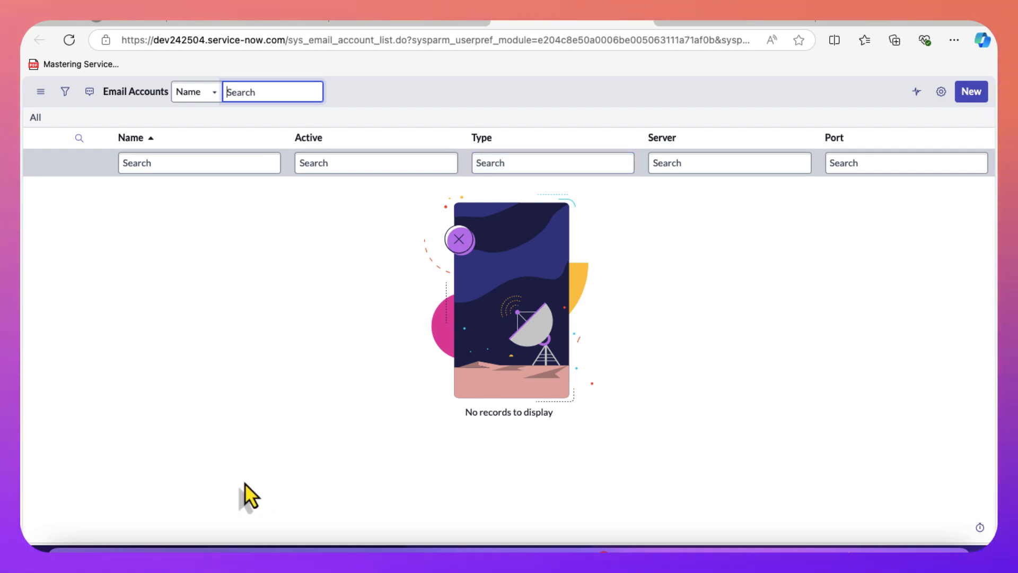
pyautogui.click(977, 95)
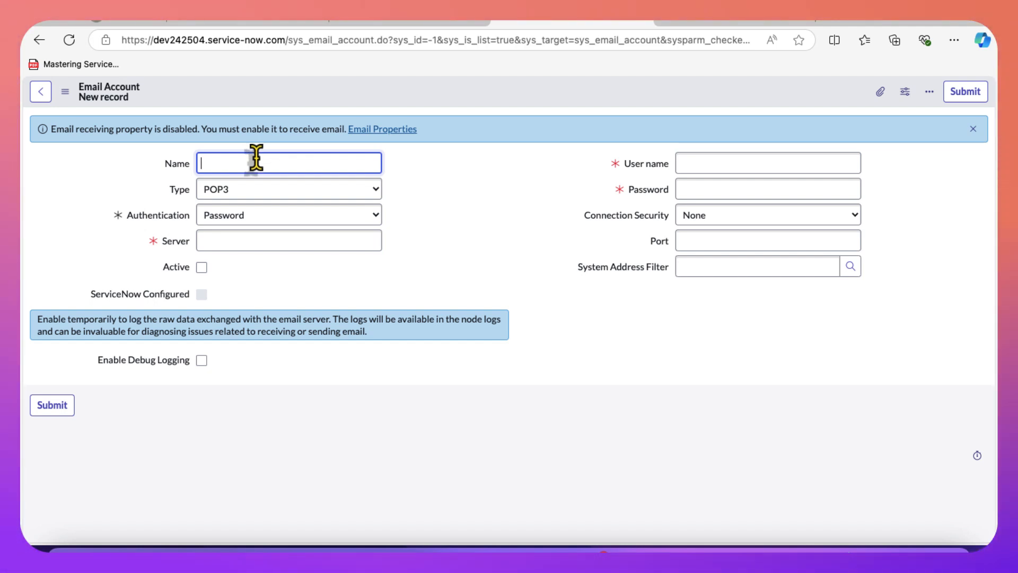
# Step: Keep the account Type as POP3 and Authentication as Password
pyautogui.click(247, 194)
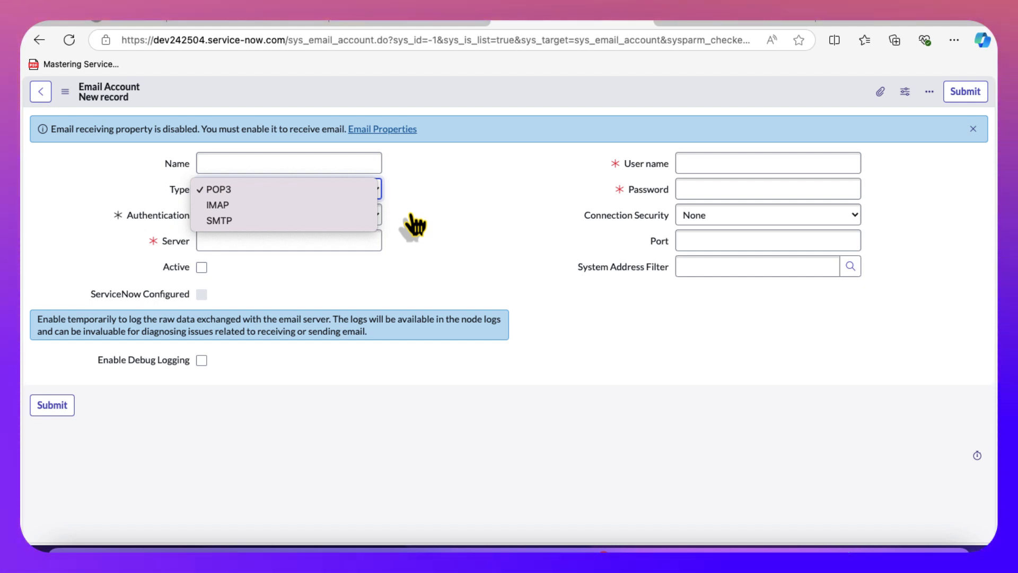
pyautogui.click(431, 223)
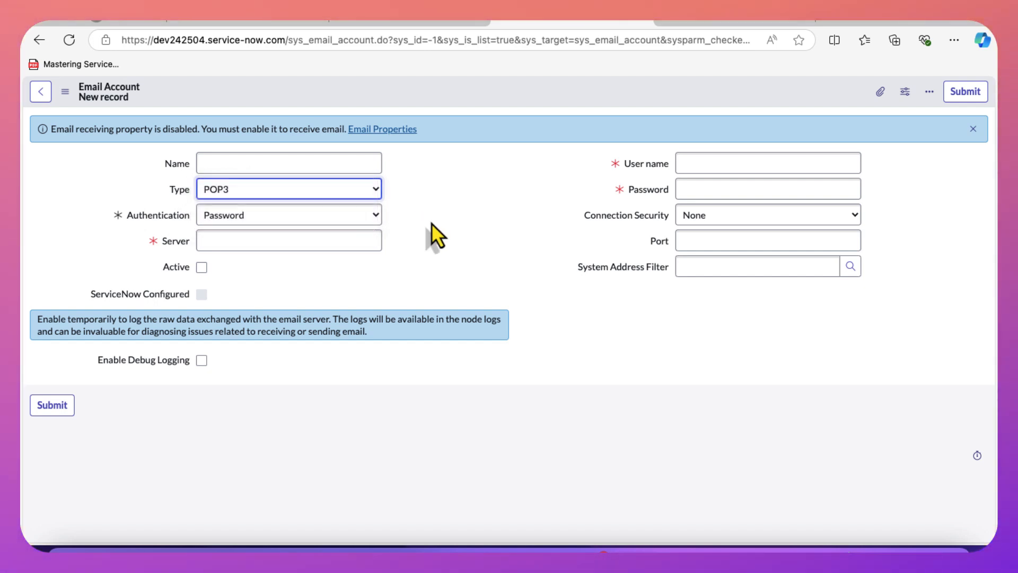
pyautogui.click(297, 221)
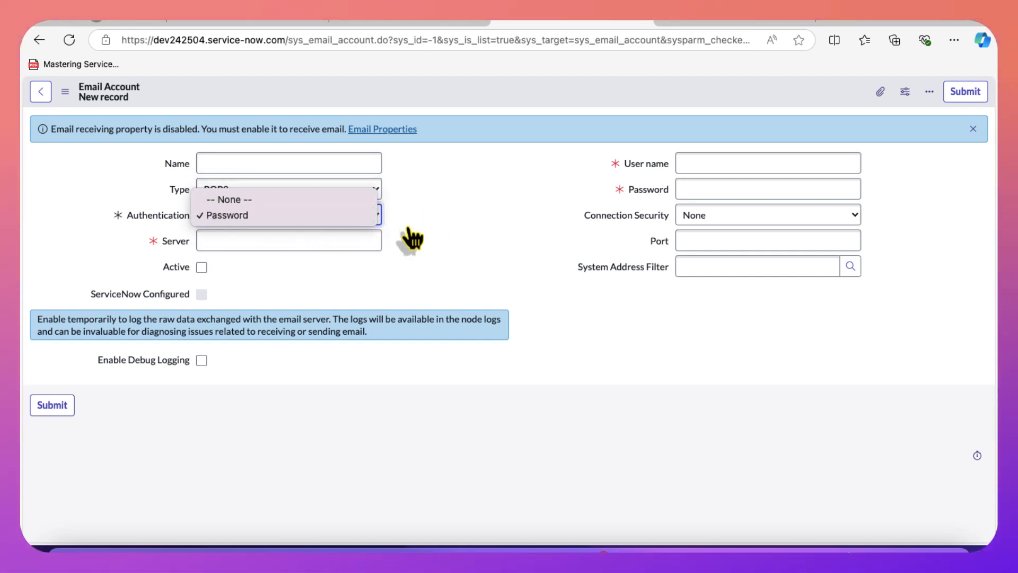
pyautogui.click(427, 250)
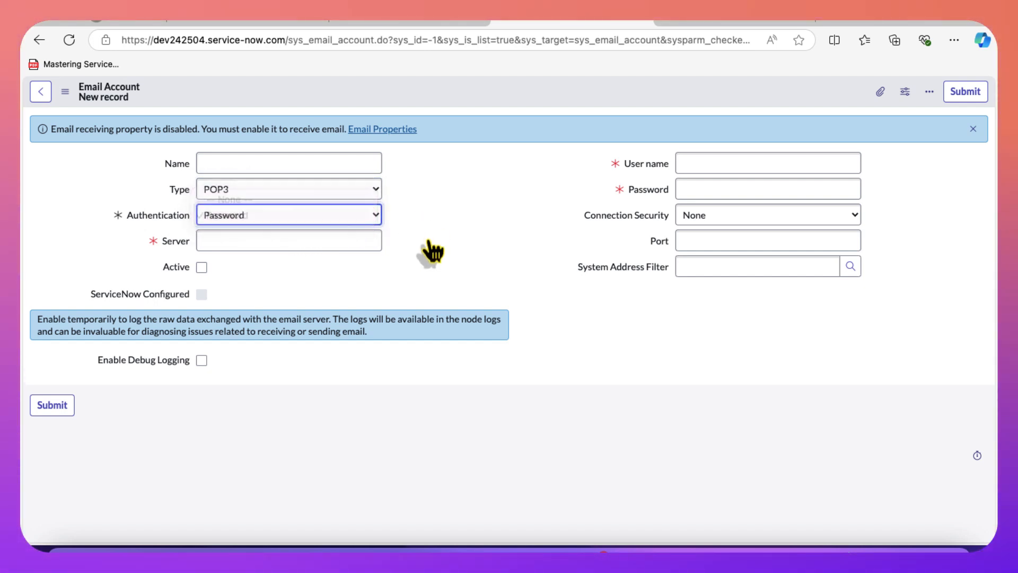
# Step: Try the Server and User name fields, dismissing the autofill suggestions, then go to Gmail
pyautogui.click(330, 242)
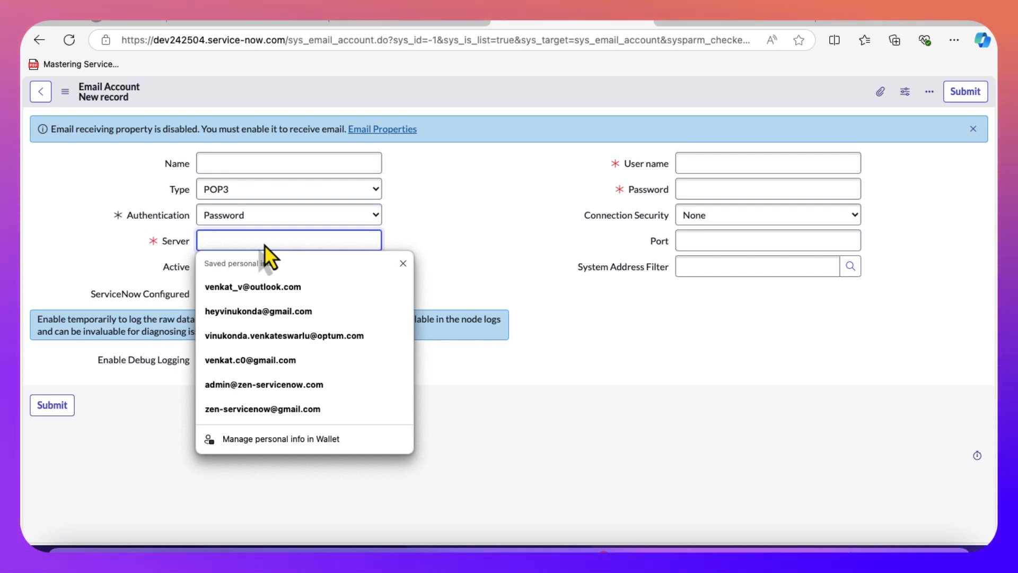
pyautogui.click(445, 256)
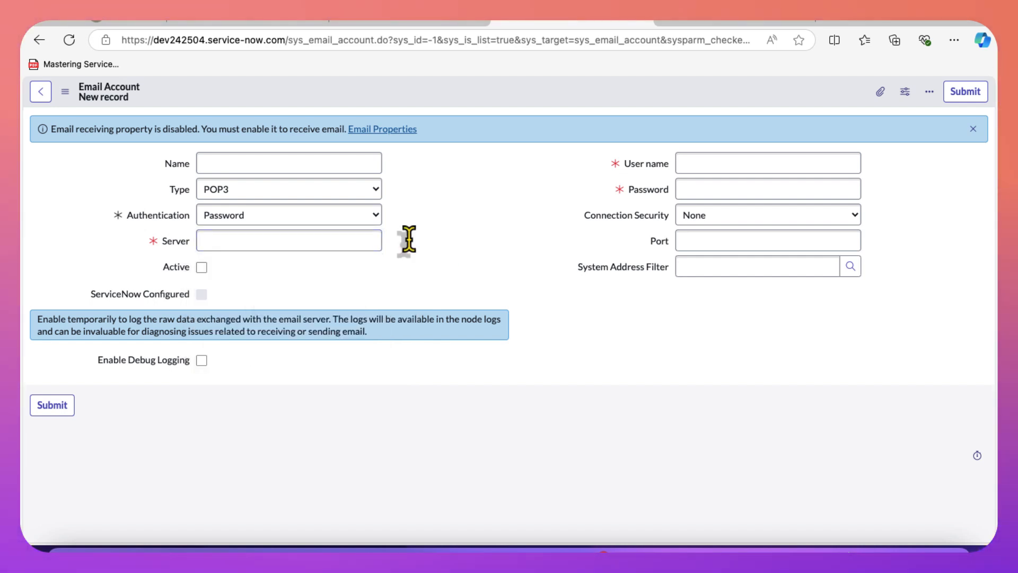
pyautogui.click(736, 170)
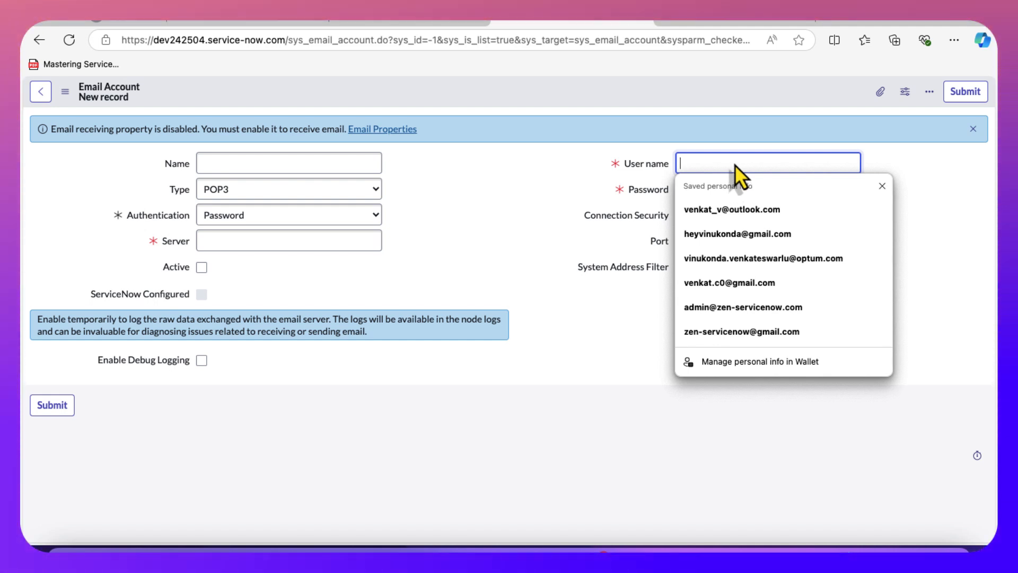
pyautogui.click(565, 302)
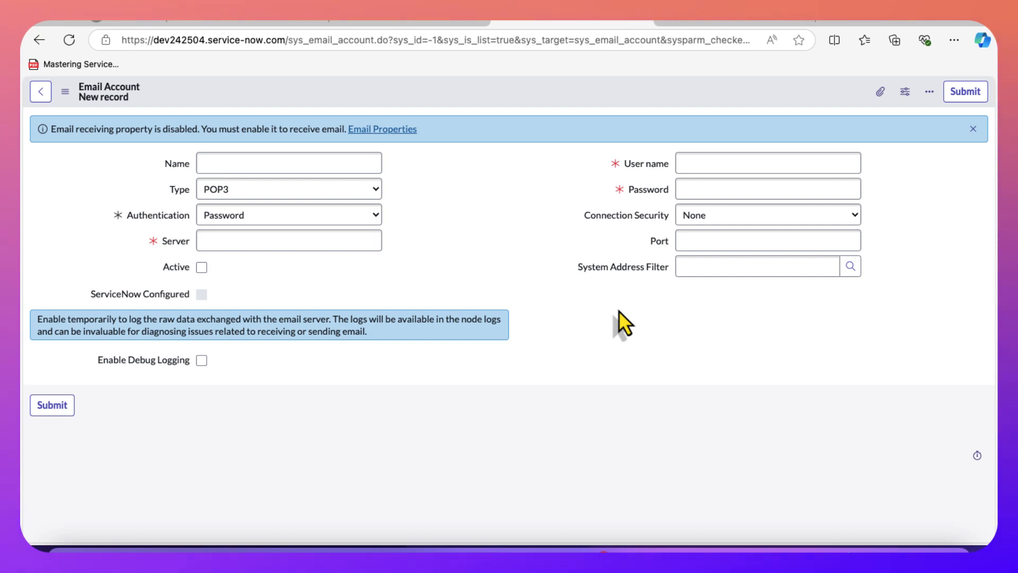
pyautogui.click(702, 21)
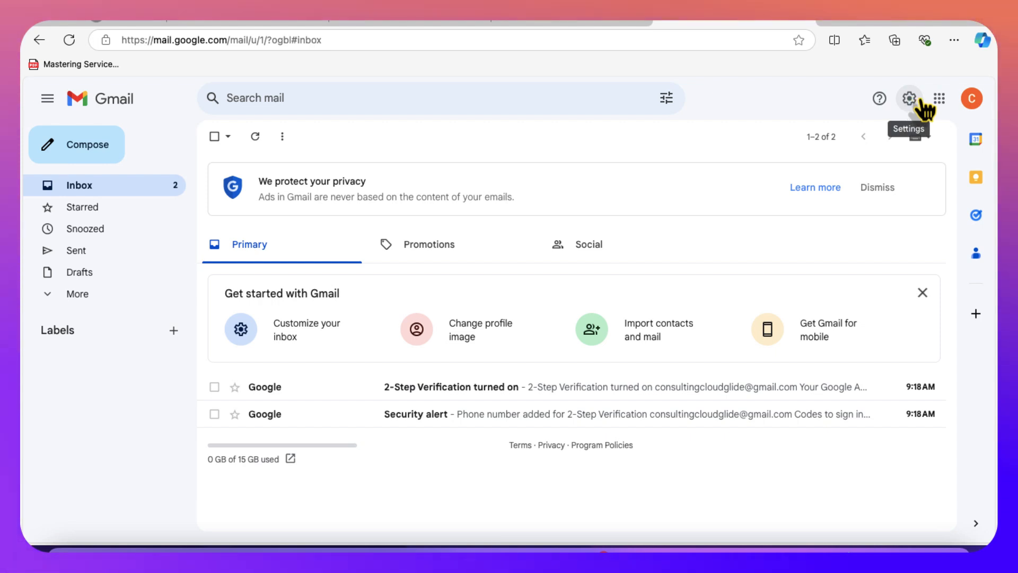
pyautogui.click(944, 105)
pyautogui.scroll(-10, 934, 325)
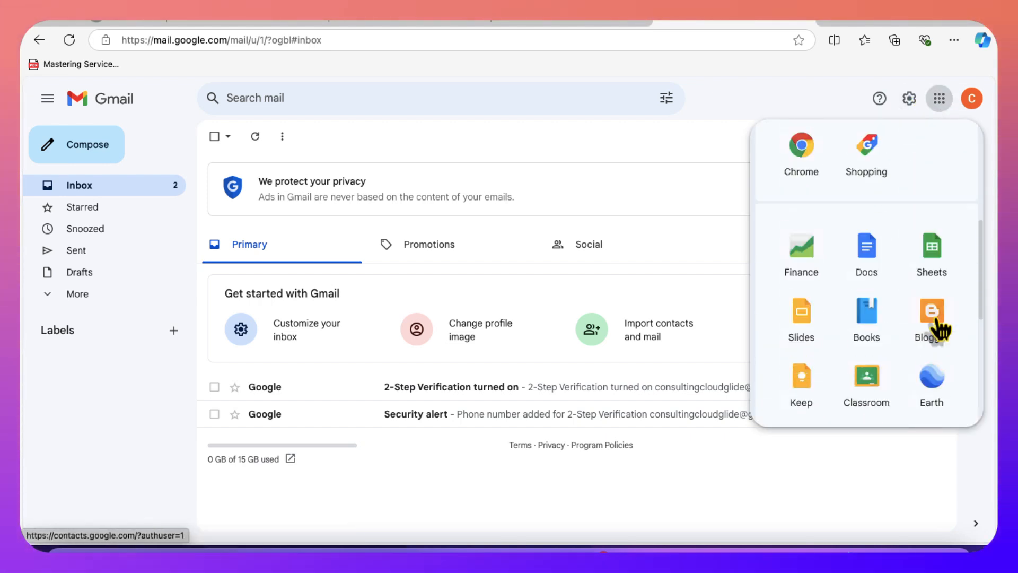
pyautogui.scroll(10, 934, 326)
pyautogui.click(817, 103)
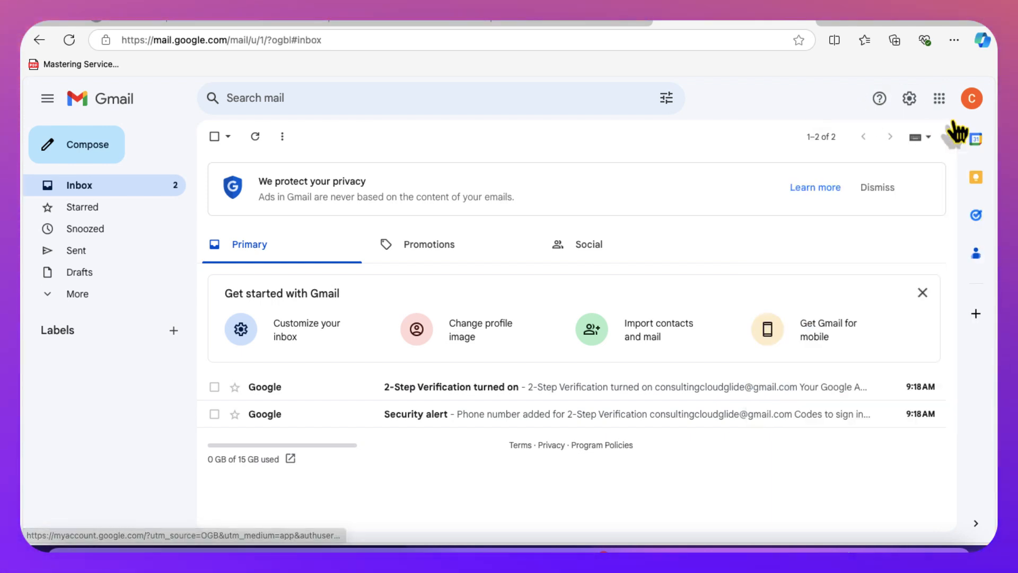
pyautogui.click(971, 99)
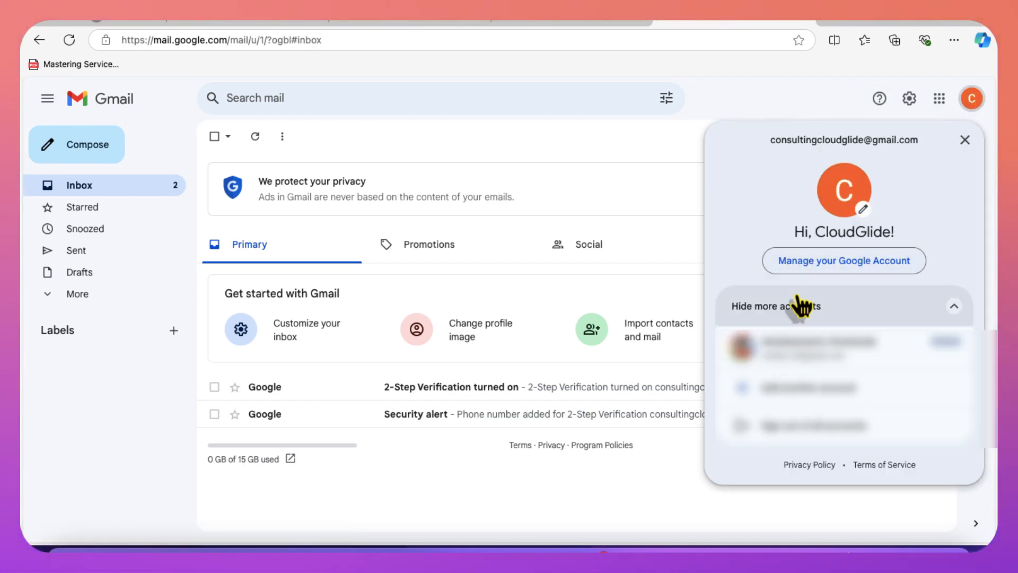
pyautogui.click(816, 261)
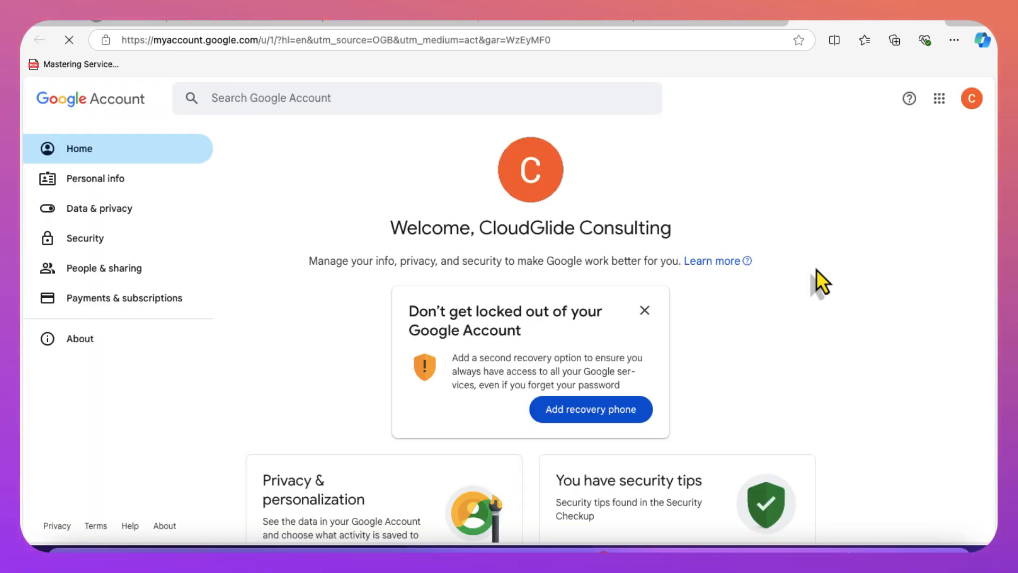
# Step: Go to Security and search the account settings for 'app pas' to reach App passwords
pyautogui.scroll(-1, 130, 220)
pyautogui.click(88, 236)
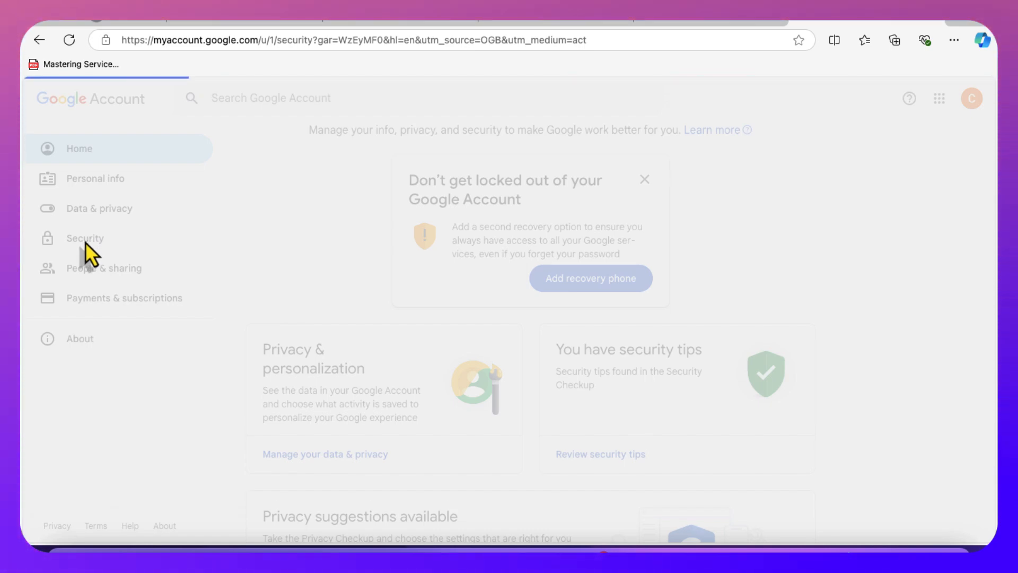
pyautogui.scroll(-6, 177, 314)
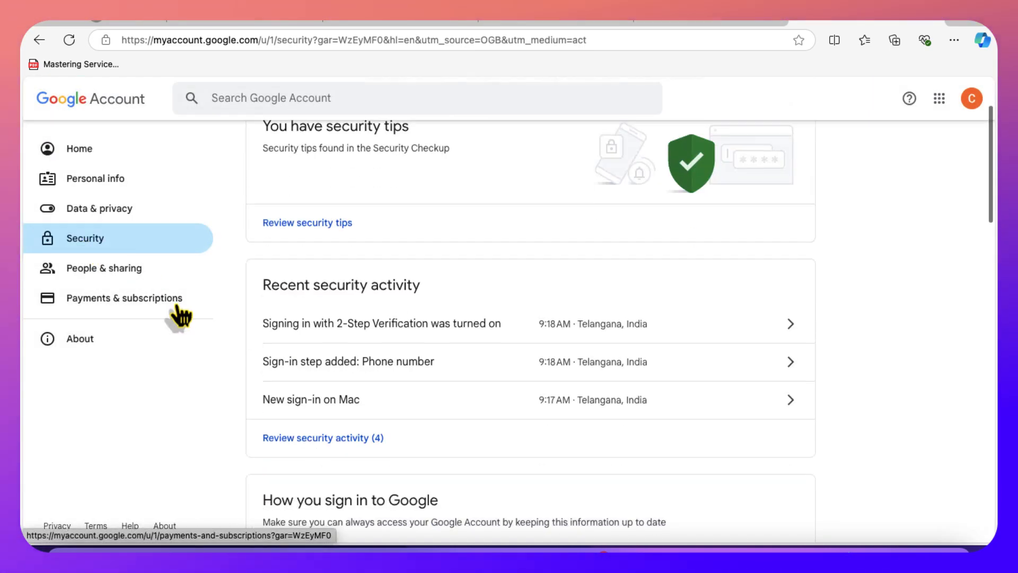
pyautogui.scroll(1, 362, 310)
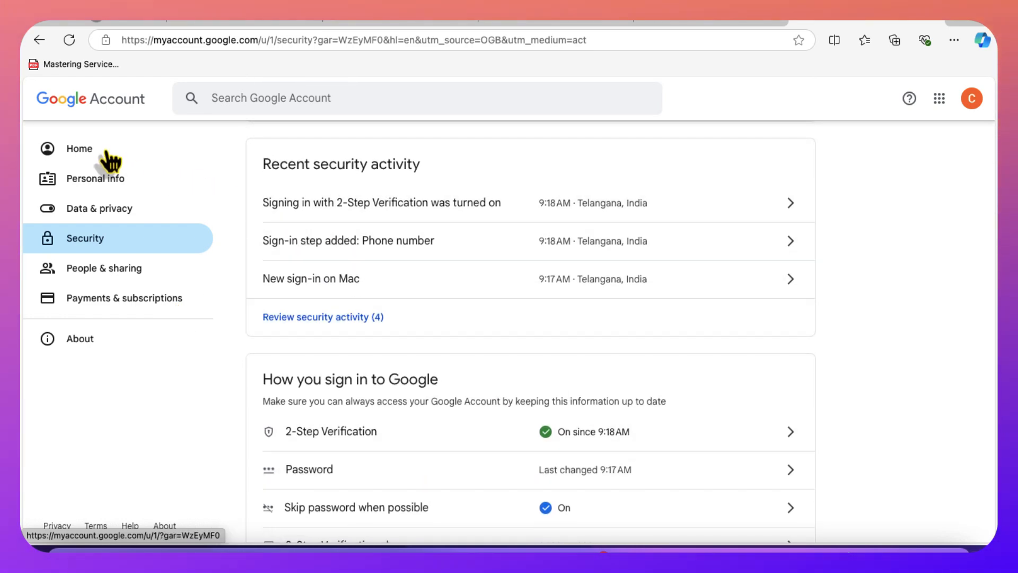
pyautogui.click(310, 106)
pyautogui.write('a')
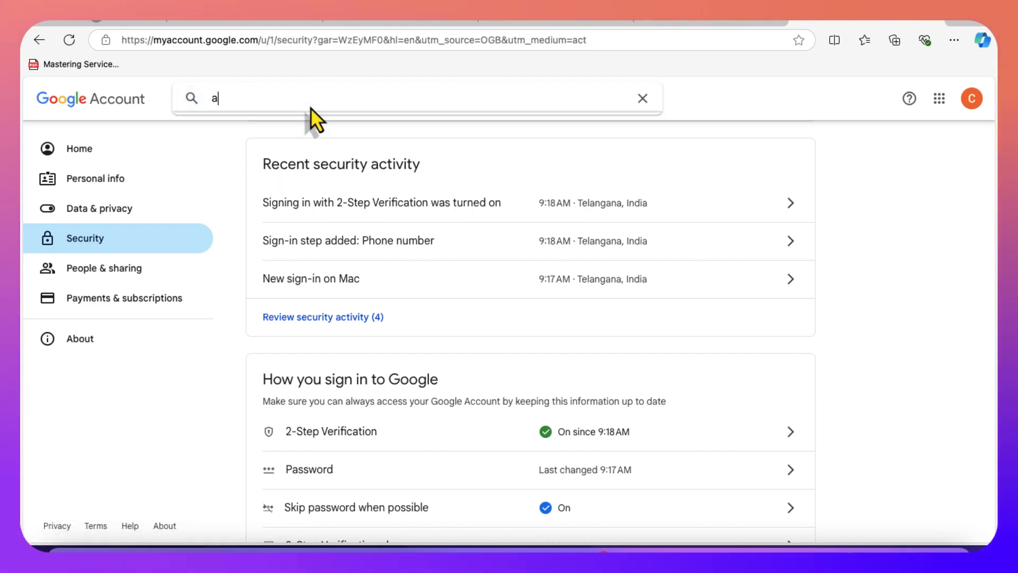
pyautogui.write('pp pas')
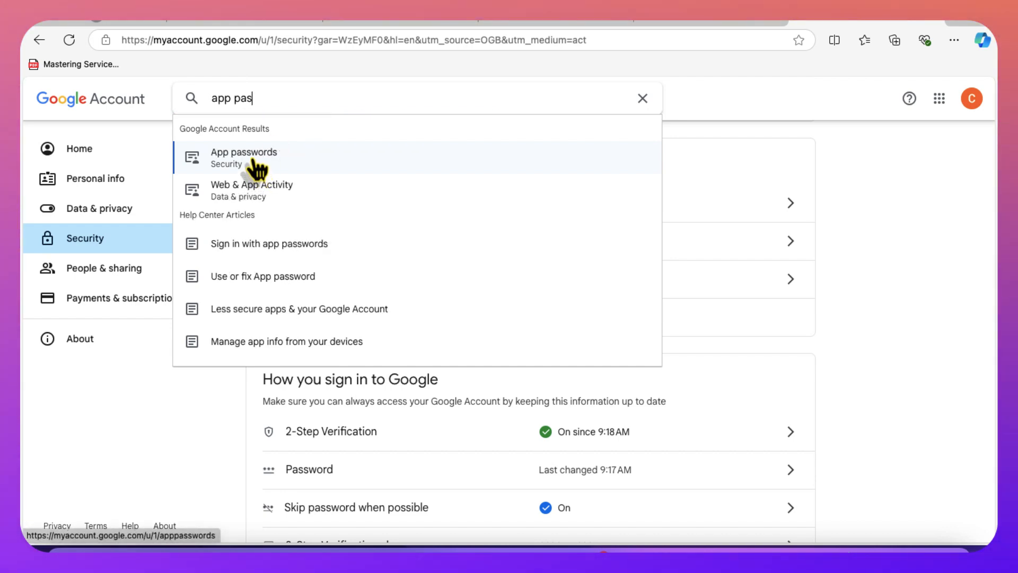
pyautogui.click(257, 170)
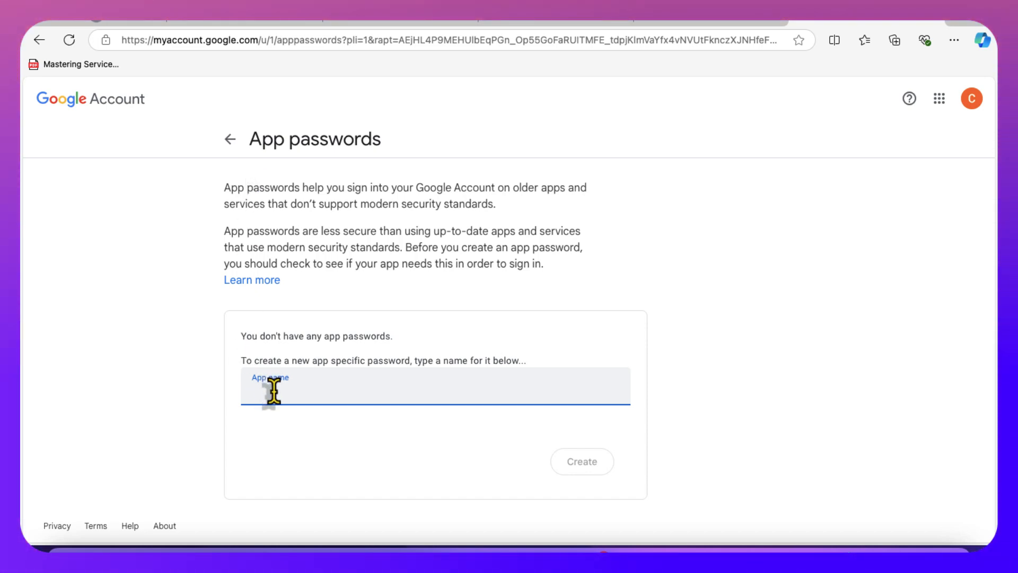
# Step: Create an app password named 'ServiceNow' and select the generated 16-character code
pyautogui.write('Ser')
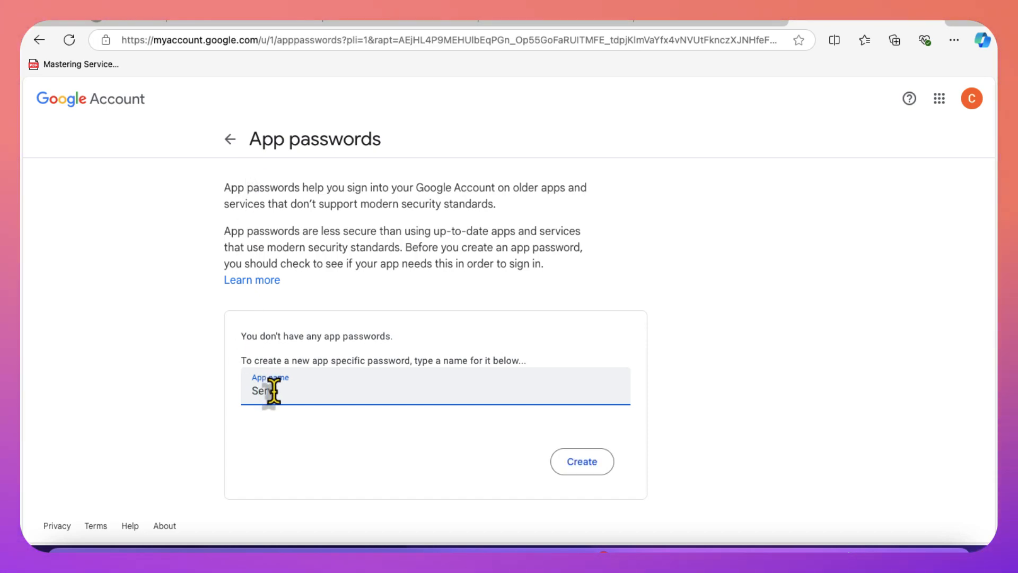
pyautogui.write('viceNow')
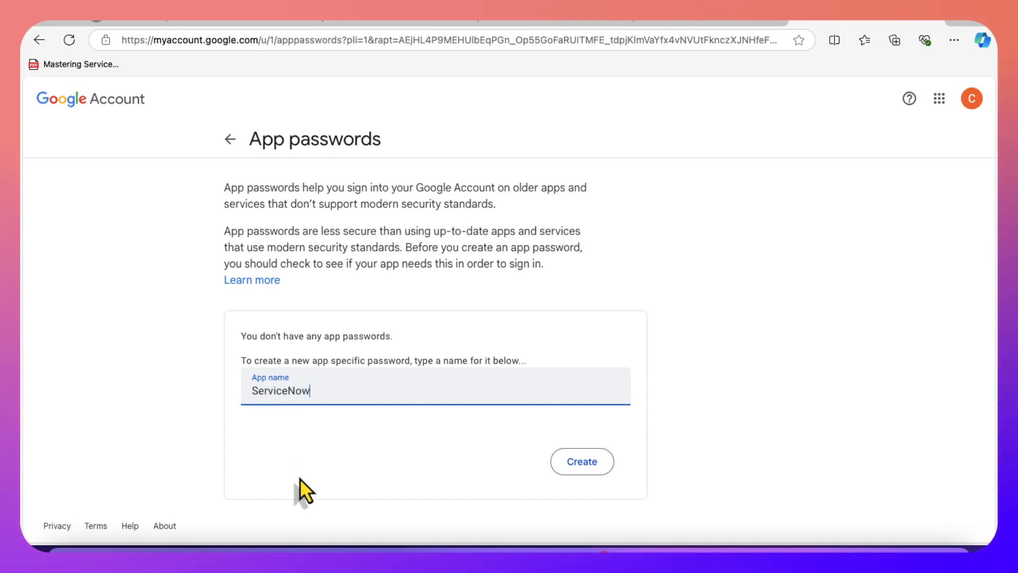
pyautogui.click(330, 449)
pyautogui.click(570, 466)
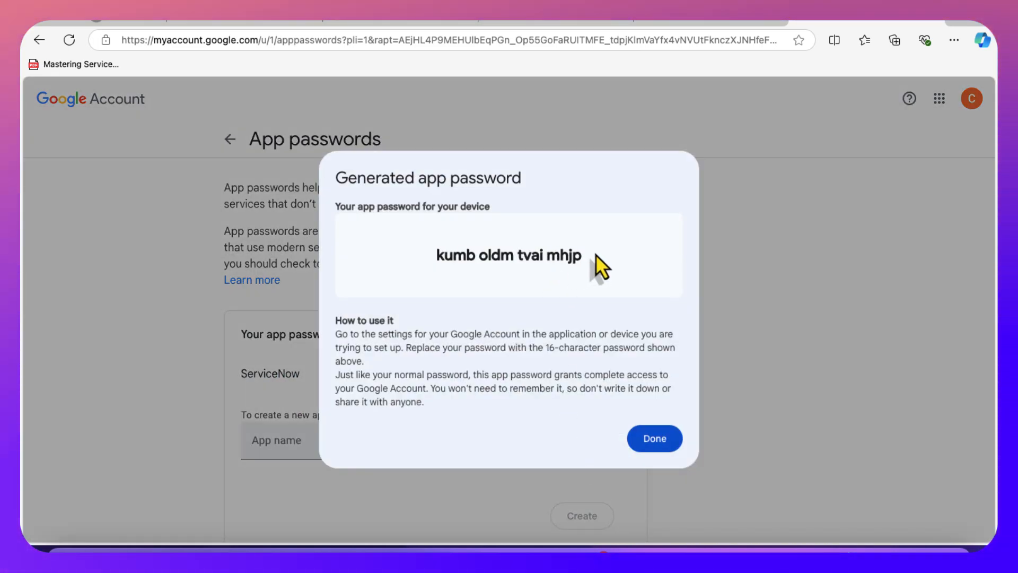
pyautogui.moveTo(596, 256); pyautogui.dragTo(437, 258)
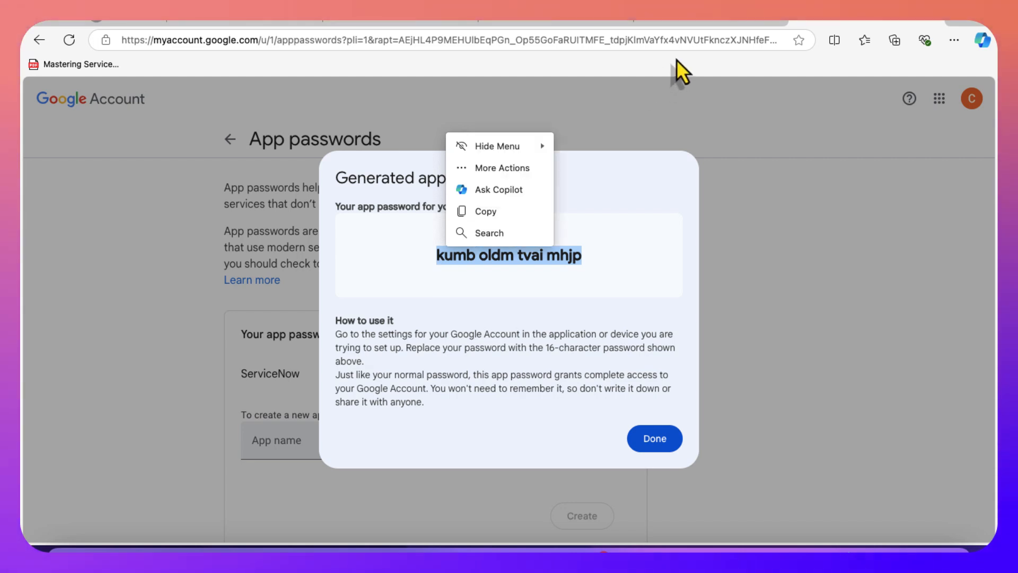
# Step: Back in ServiceNow, name the email account 'ServiceNow POP3 account'
pyautogui.click(549, 18)
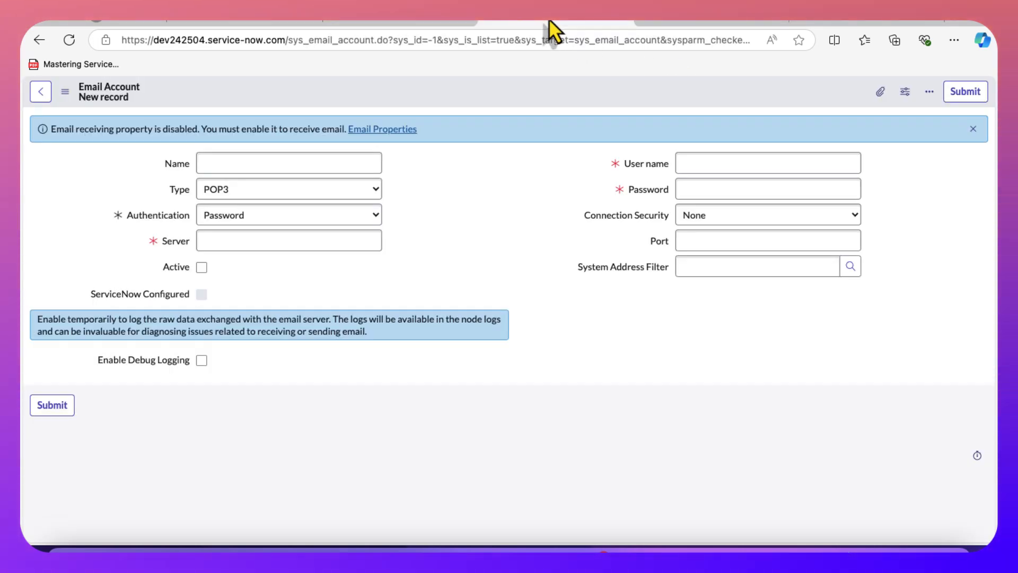
pyautogui.click(257, 162)
pyautogui.write('ServiceNow POP3 account')
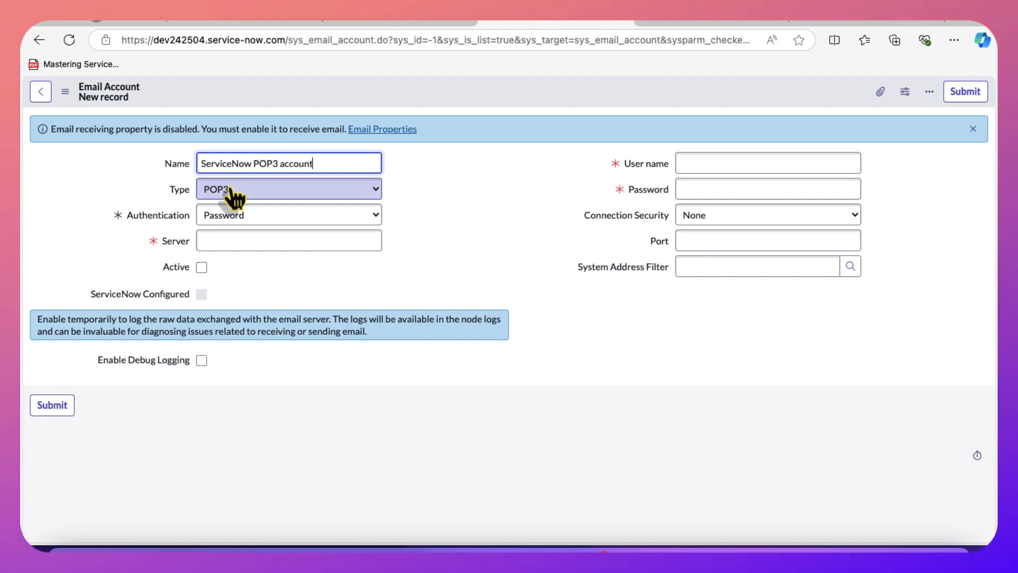
pyautogui.click(236, 233)
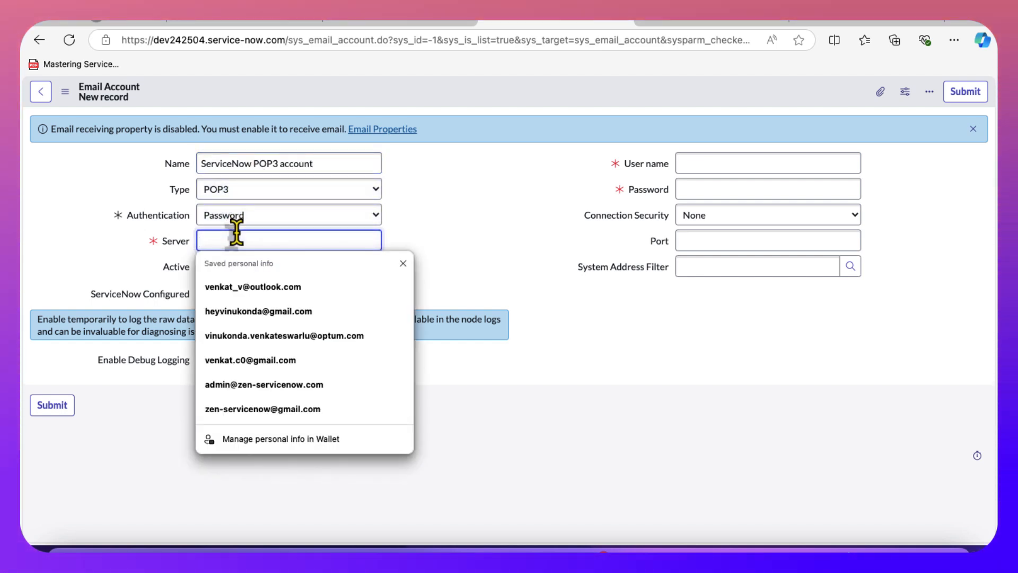
pyautogui.click(445, 234)
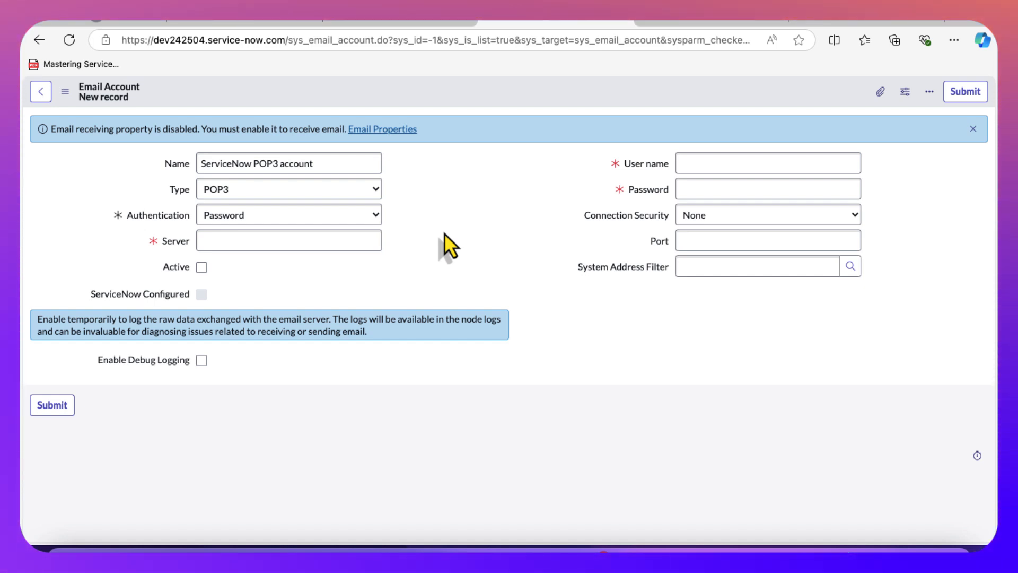
# Step: Set Server to pop.gmail.com and Port to 995
pyautogui.click(319, 245)
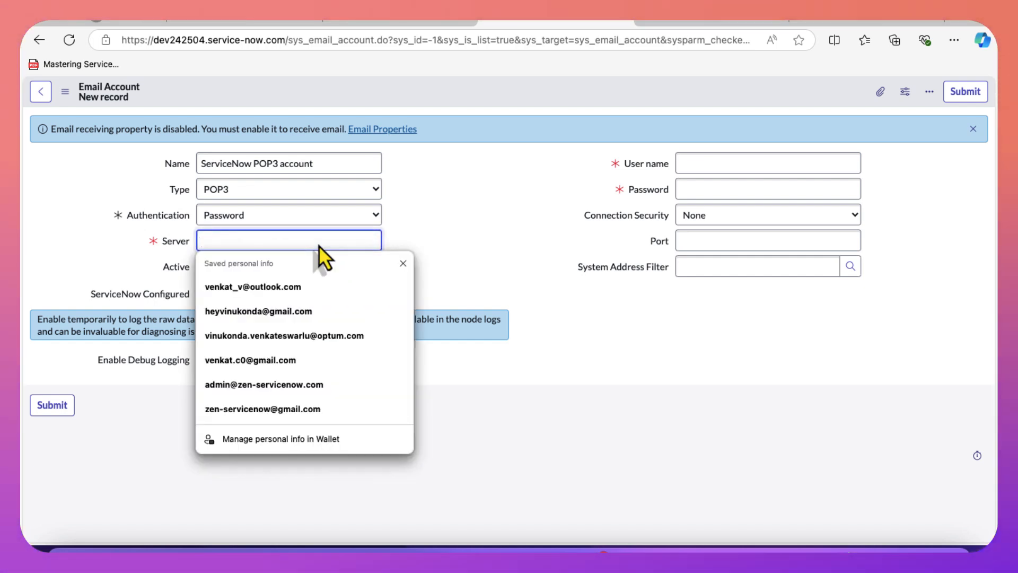
pyautogui.write('pop.gmail.com')
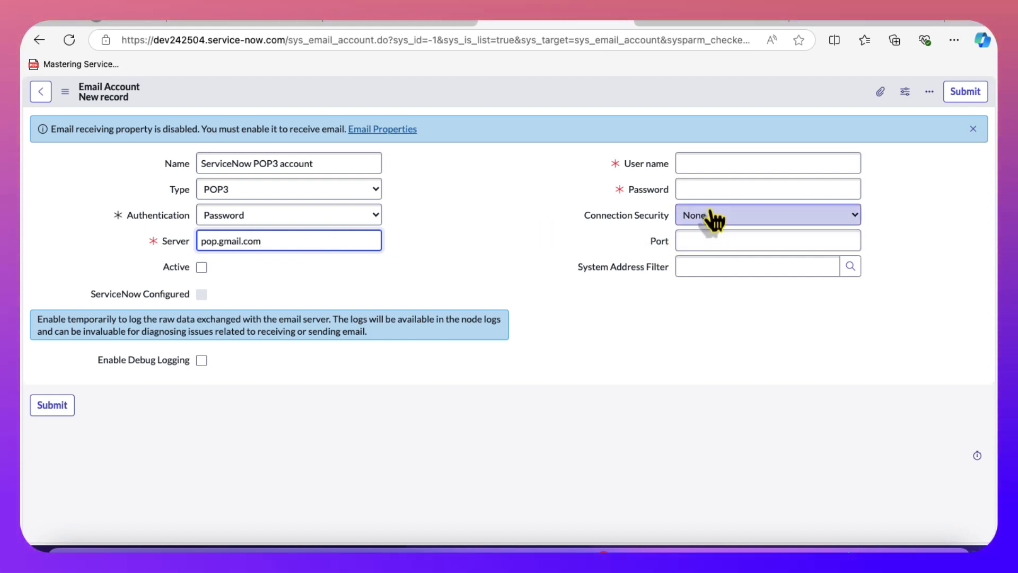
pyautogui.click(709, 247)
pyautogui.write('995')
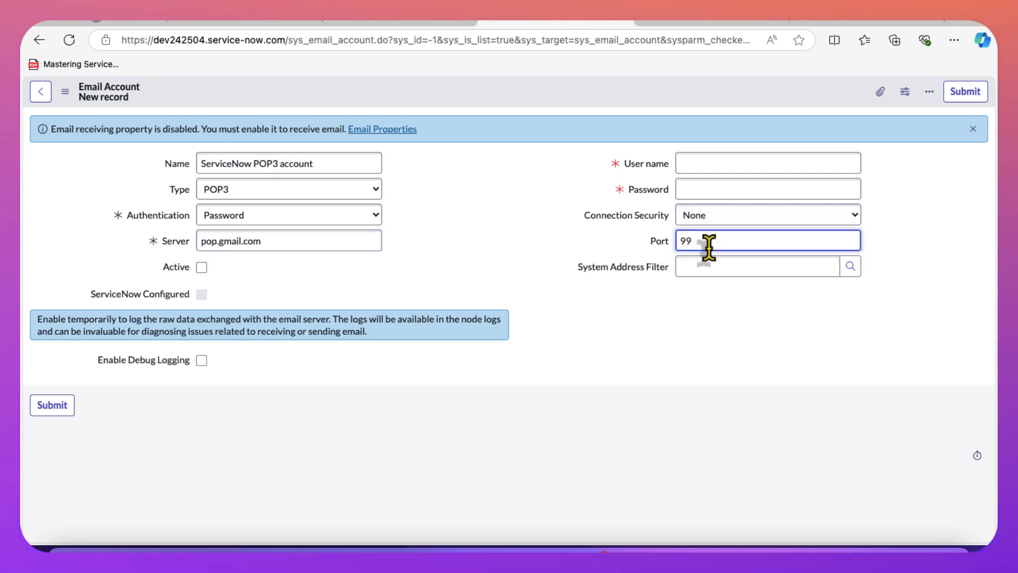
pyautogui.click(727, 159)
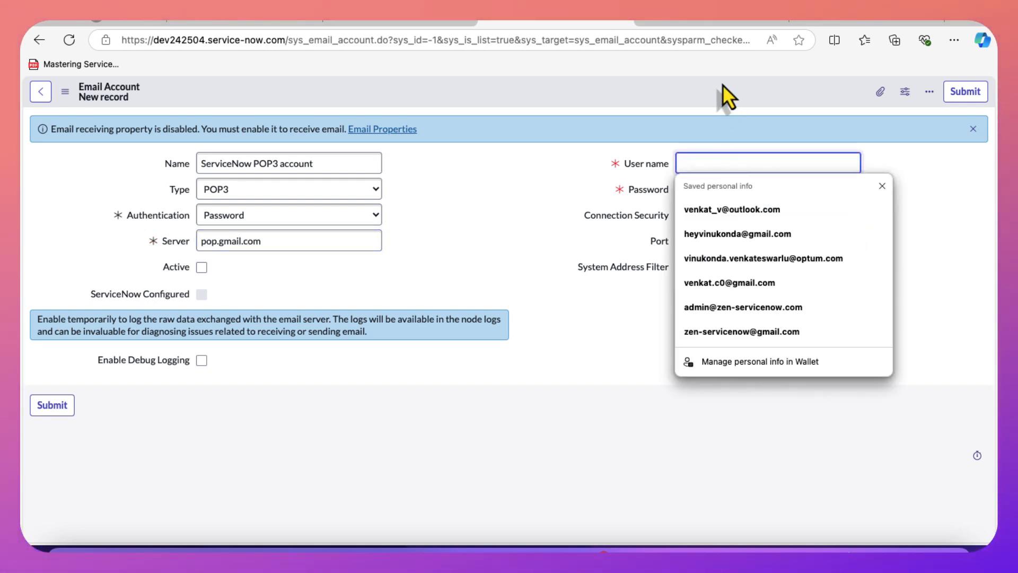
pyautogui.click(697, 23)
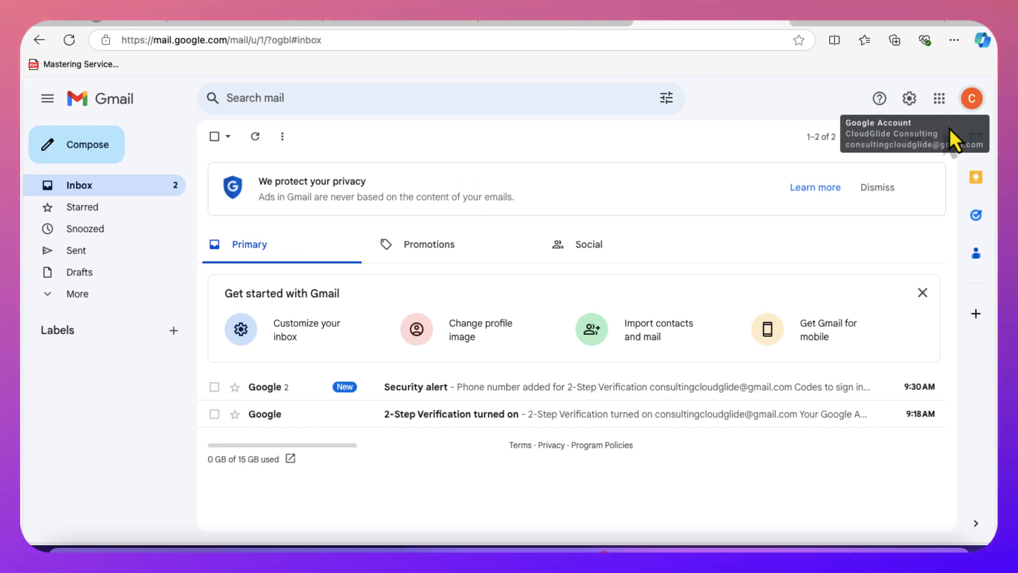
# Step: Copy the signed-in Gmail address from the account panel and paste it into ServiceNow's User name
pyautogui.click(978, 106)
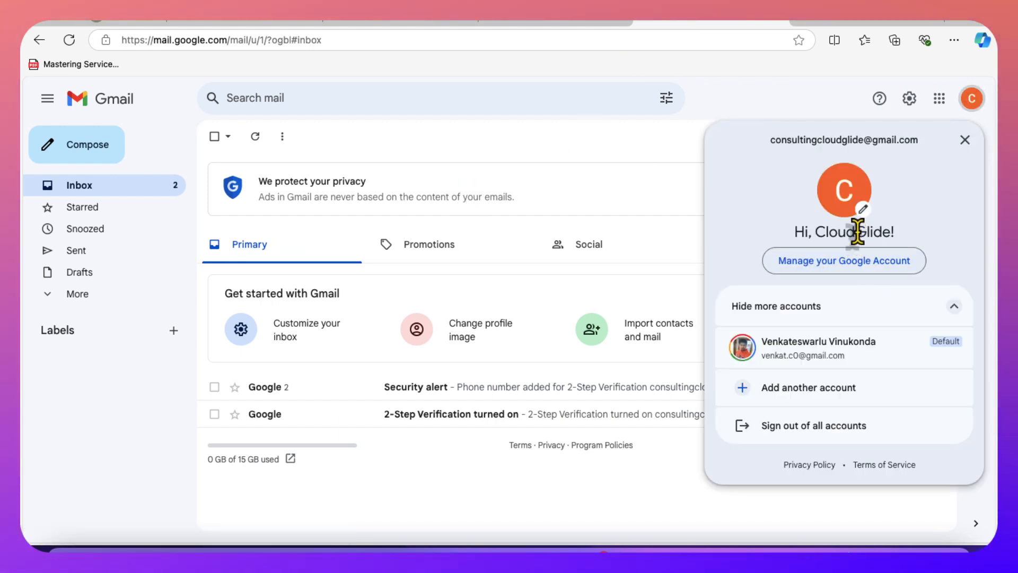
pyautogui.moveTo(920, 141); pyautogui.dragTo(772, 145)
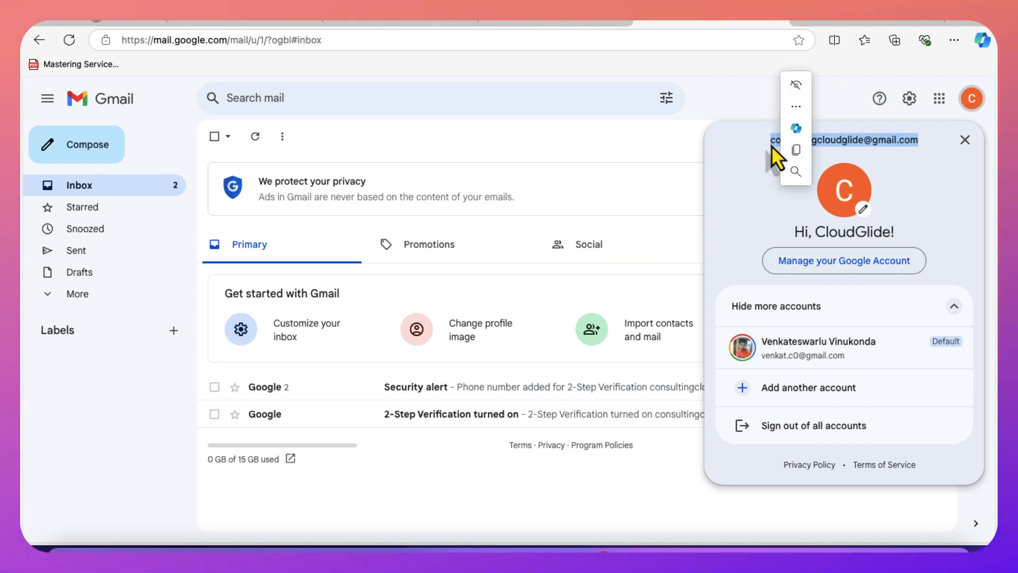
pyautogui.hotkey('ctrl', 'c')
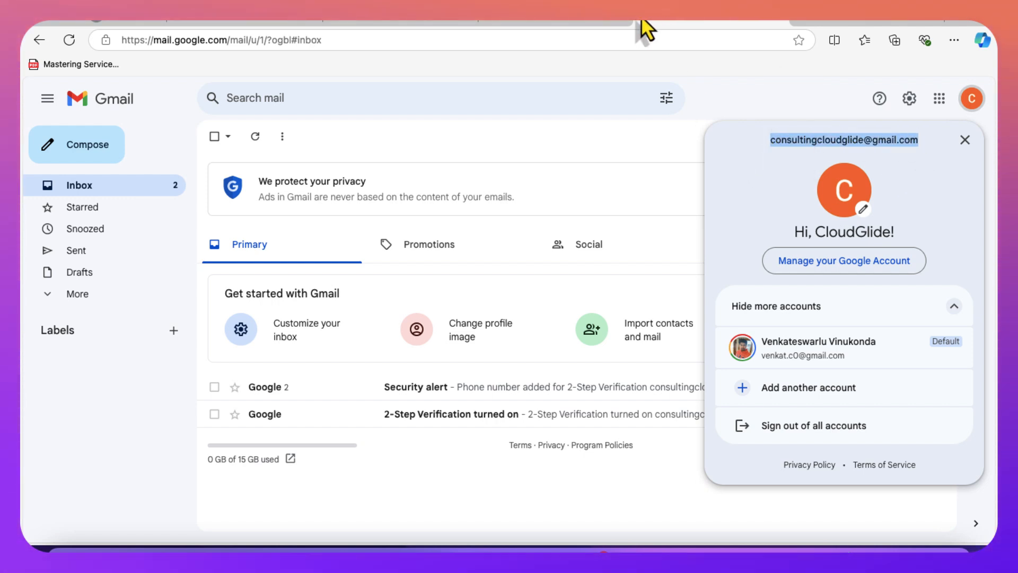
pyautogui.click(557, 22)
pyautogui.hotkey('ctrl', 'v')
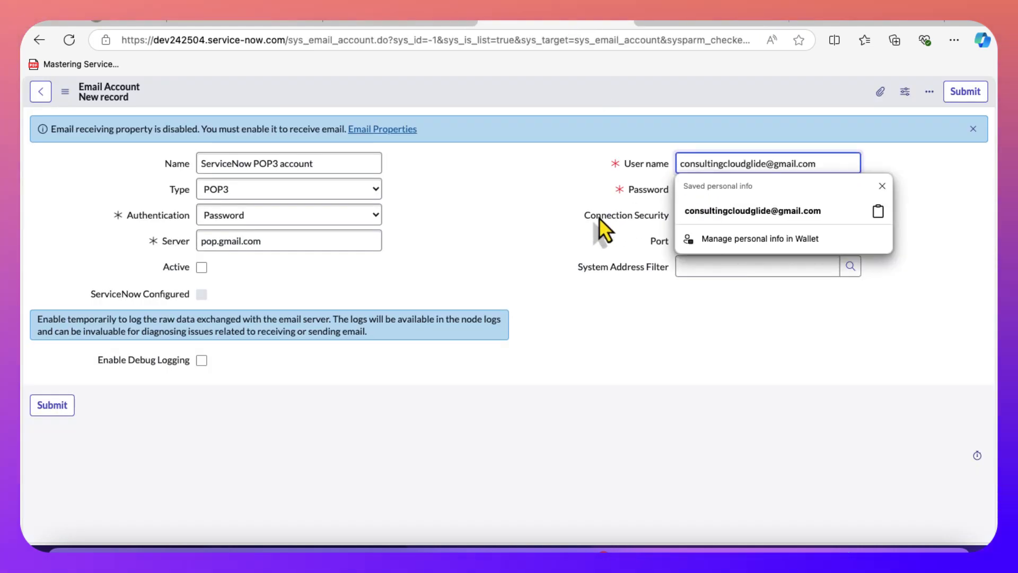
# Step: Paste the Google app password into Password and choose SSL/TLS connection security
pyautogui.click(689, 191)
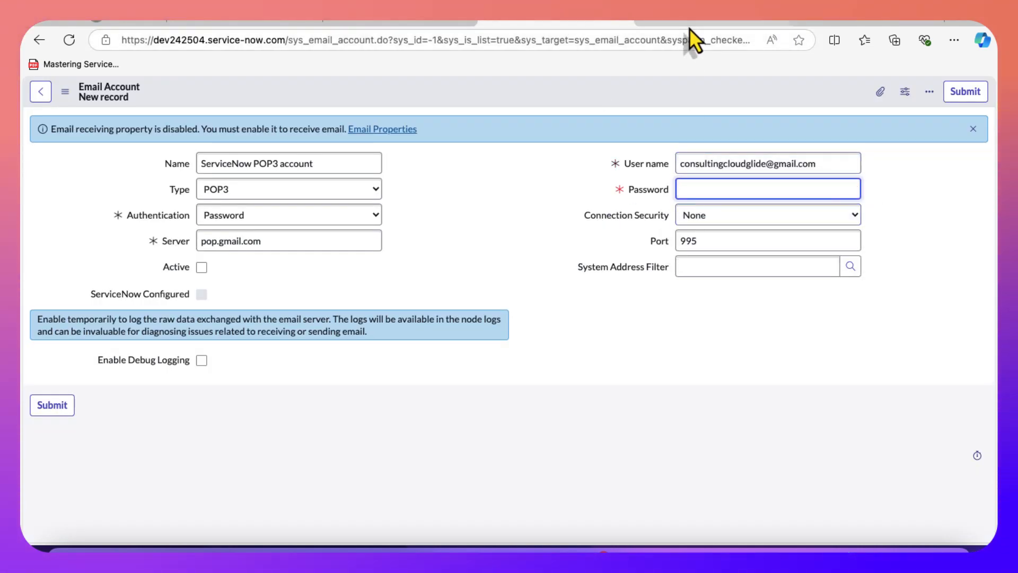
pyautogui.click(859, 26)
pyautogui.moveTo(597, 261); pyautogui.dragTo(433, 258)
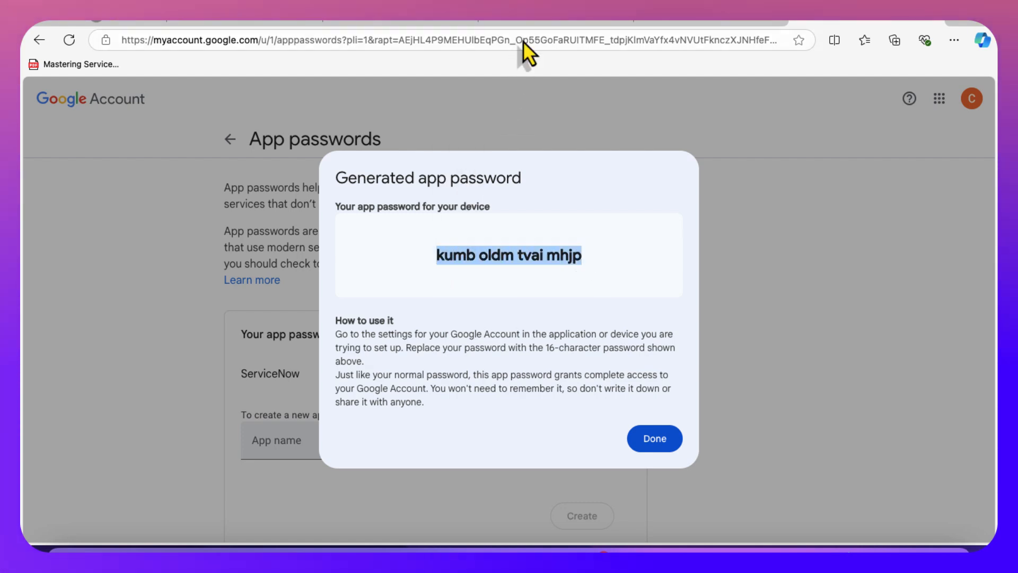
pyautogui.click(522, 21)
pyautogui.press('super+v')
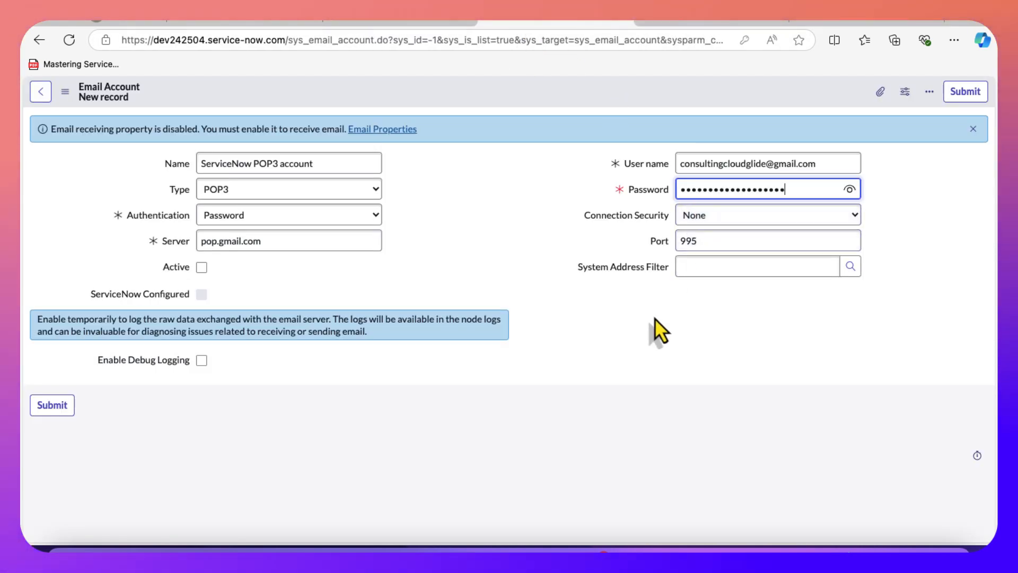
pyautogui.click(641, 350)
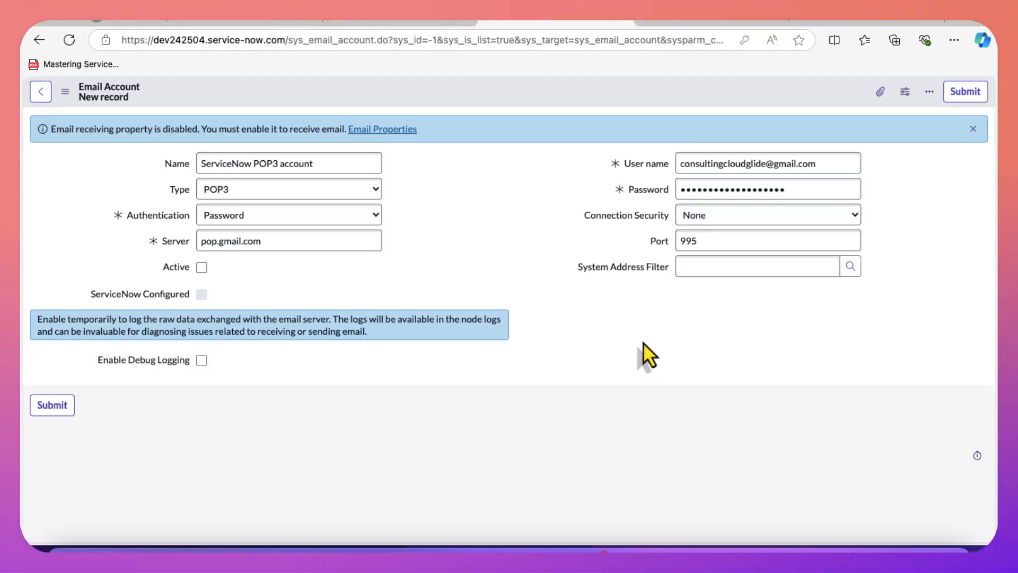
pyautogui.click(706, 220)
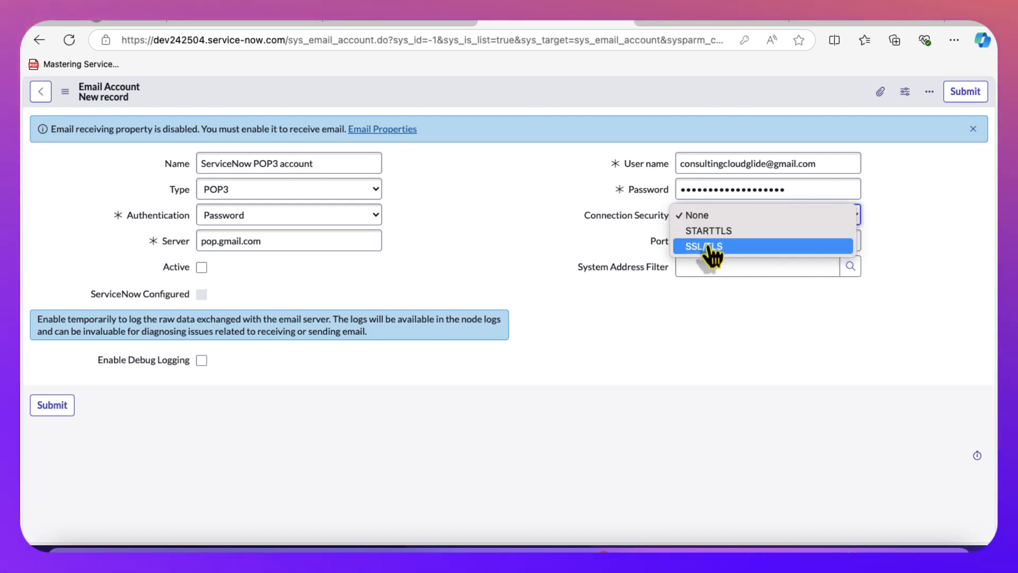
pyautogui.click(708, 247)
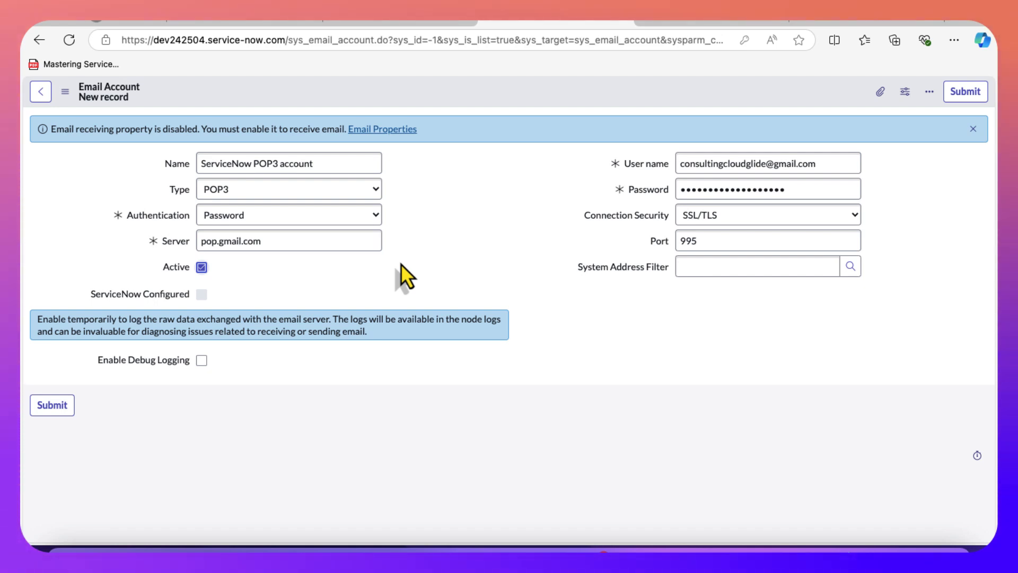
pyautogui.click(689, 26)
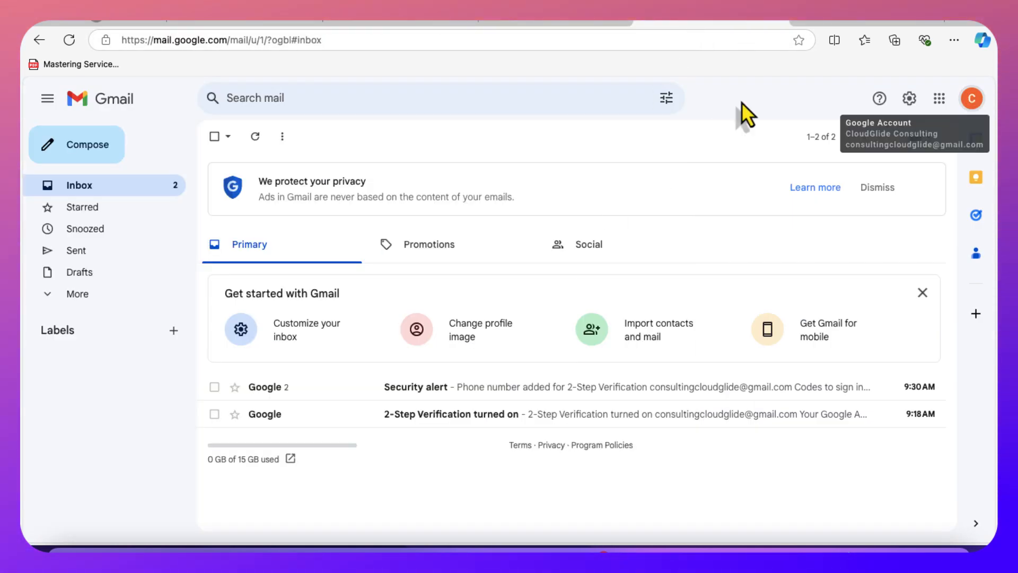
pyautogui.click(909, 100)
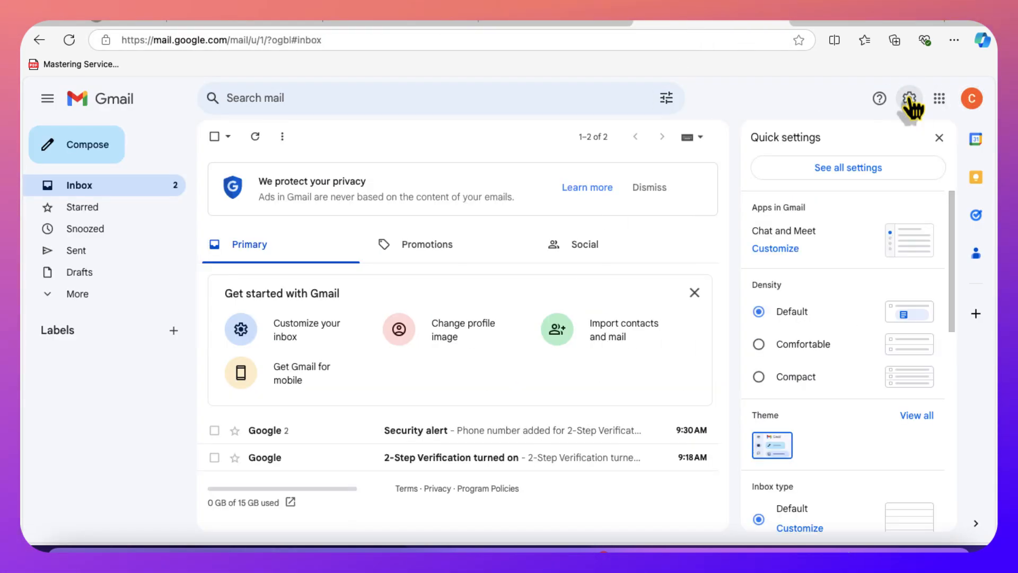
pyautogui.click(978, 102)
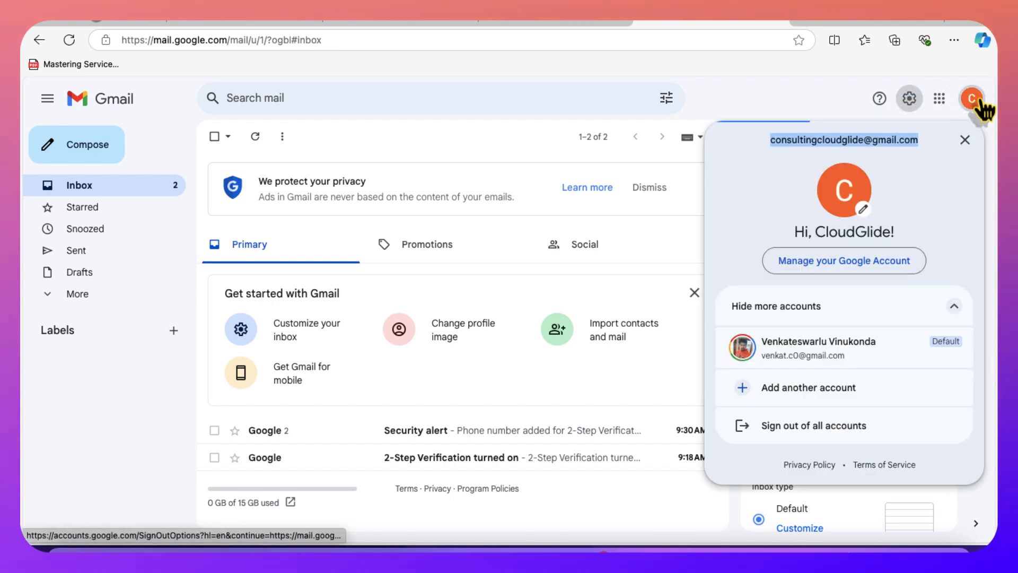
pyautogui.click(804, 262)
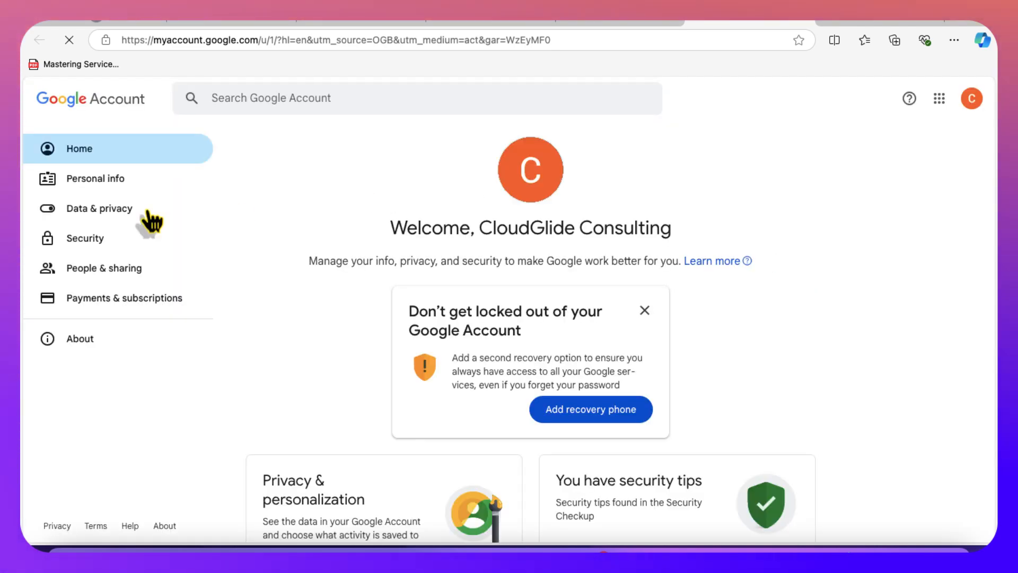
pyautogui.click(95, 240)
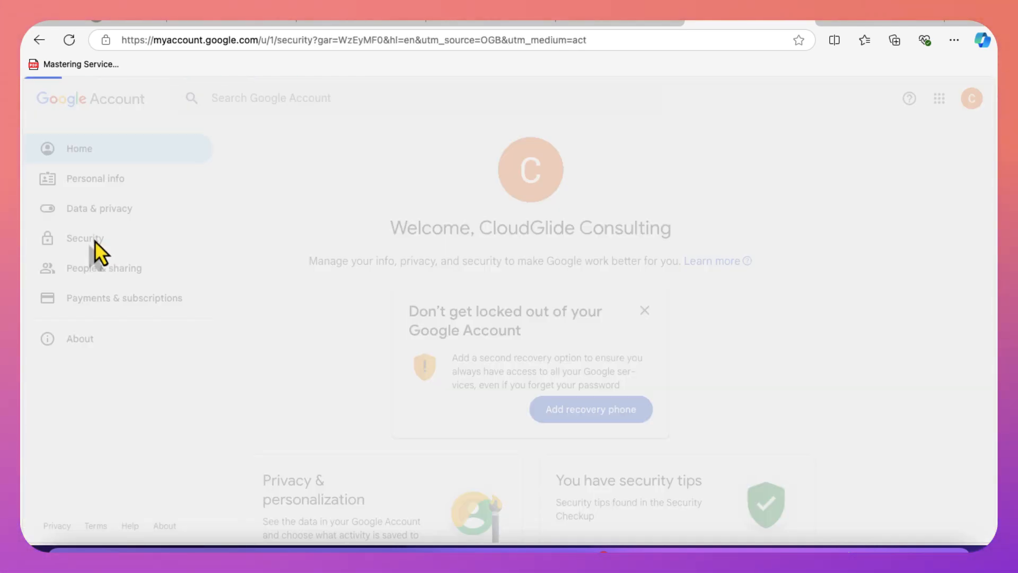
# Step: Search the account settings for 'app pass' to revisit the app password, then return to ServiceNow
pyautogui.scroll(-4, 289, 298)
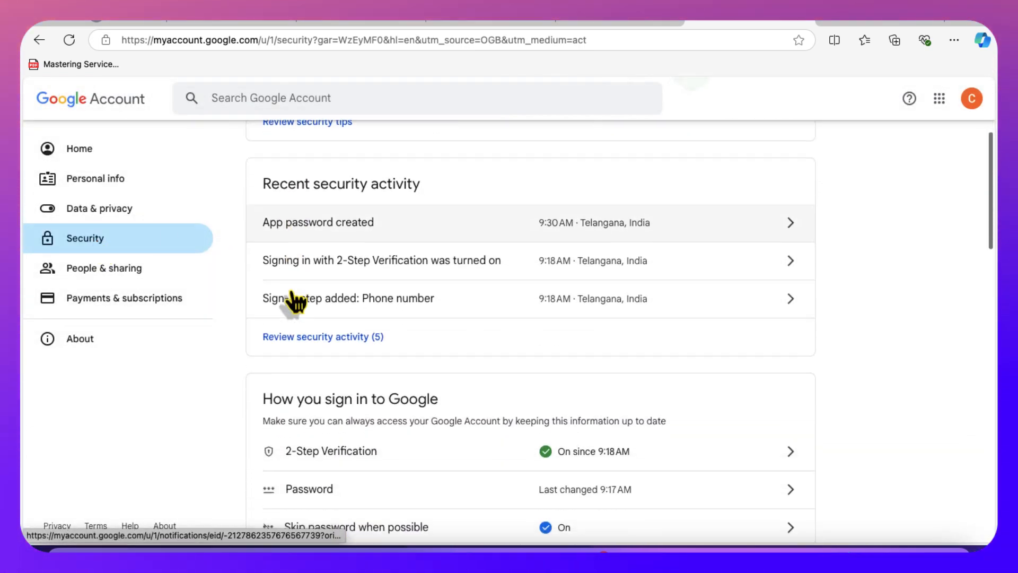
pyautogui.scroll(-2, 468, 428)
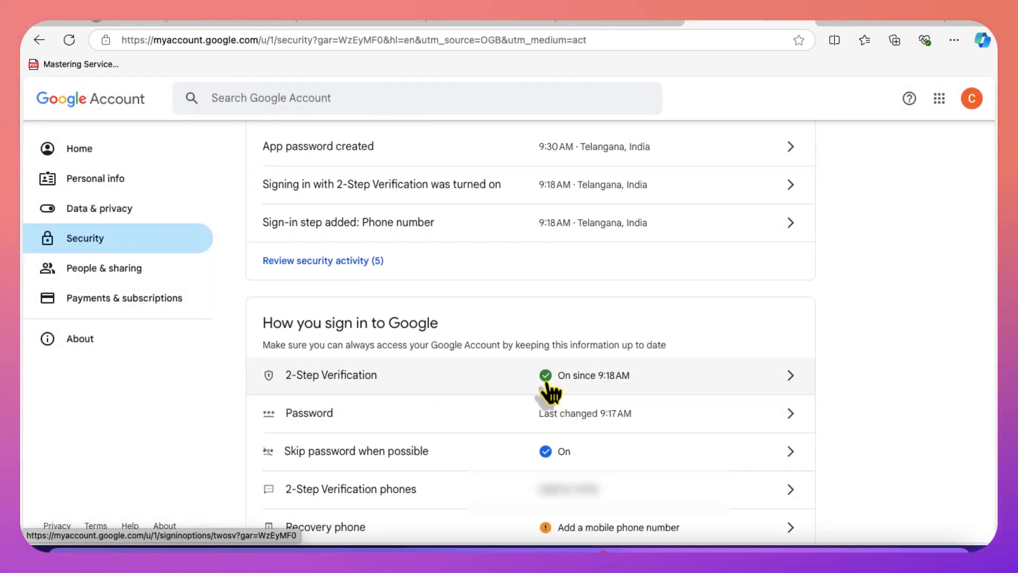
pyautogui.scroll(1, 546, 392)
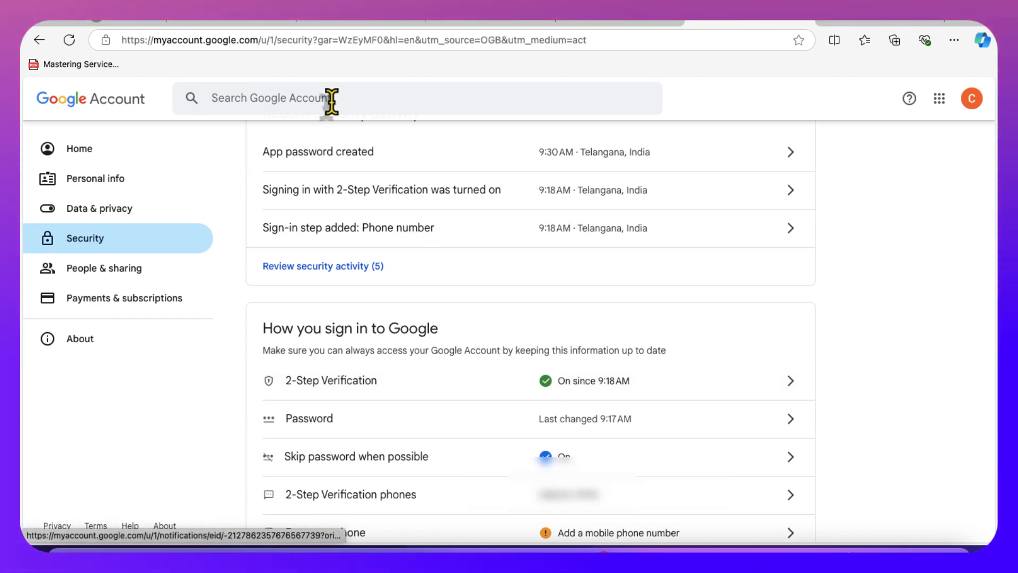
pyautogui.click(323, 98)
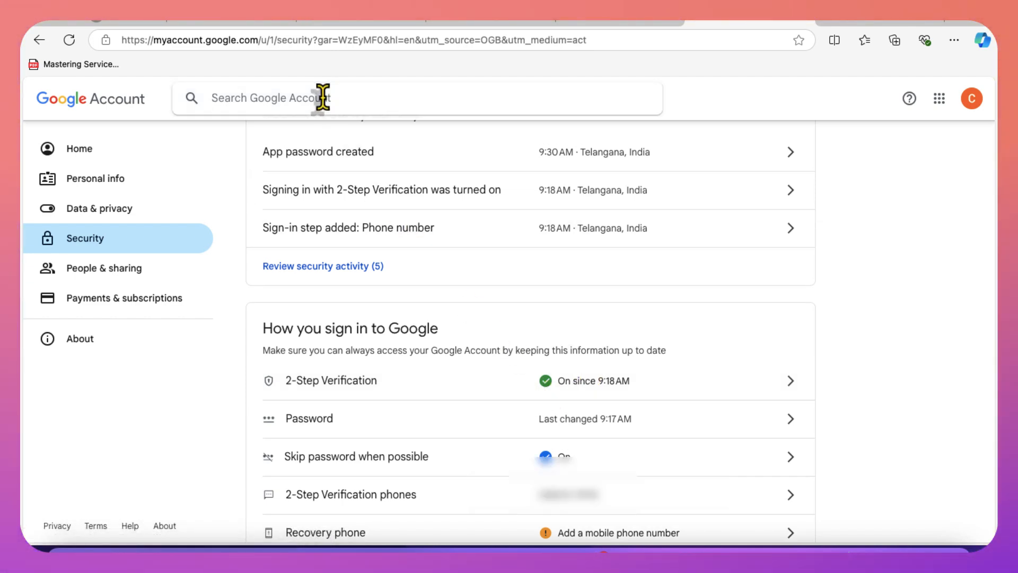
pyautogui.write('app pass')
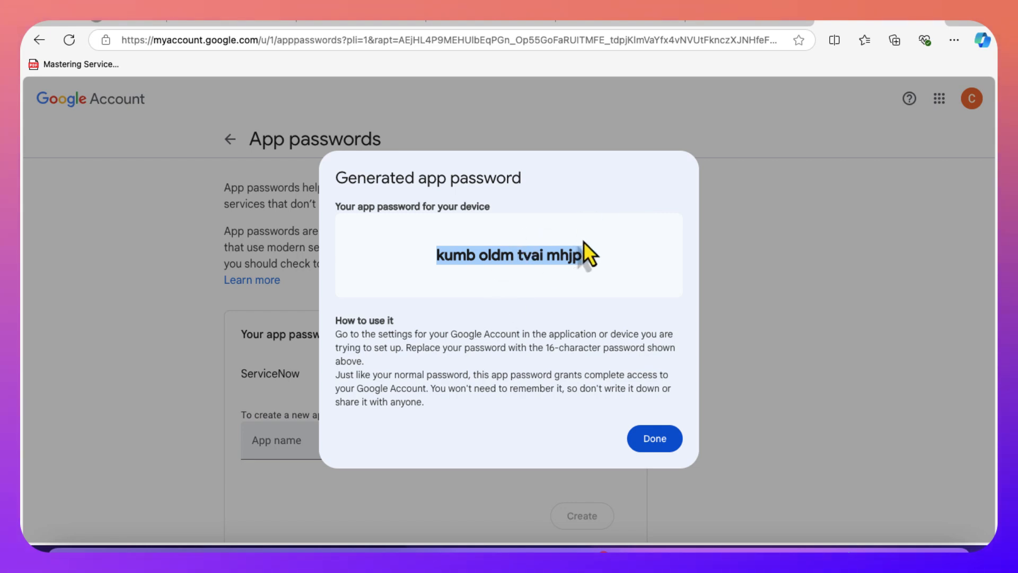
pyautogui.click(498, 24)
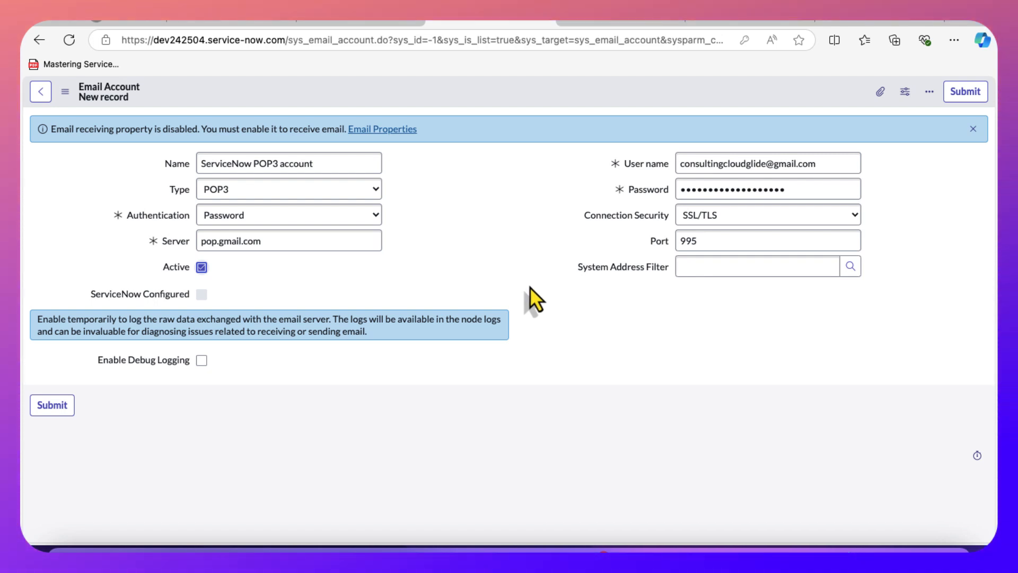
# Step: Filter 'email proper' to open Email Properties, enable email receiving, save, and return to the account form
pyautogui.click(343, 22)
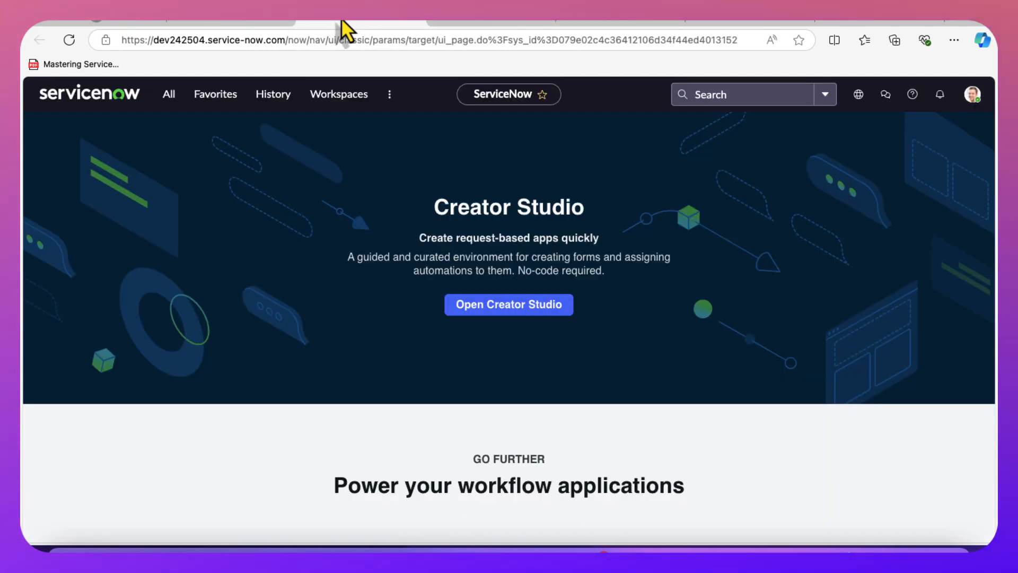
pyautogui.click(171, 94)
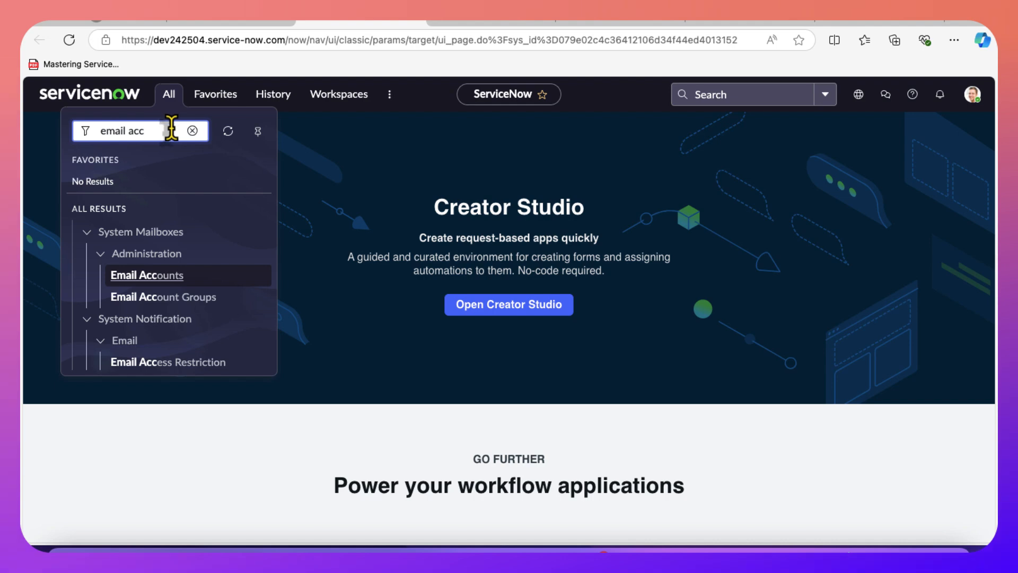
pyautogui.write('ema')
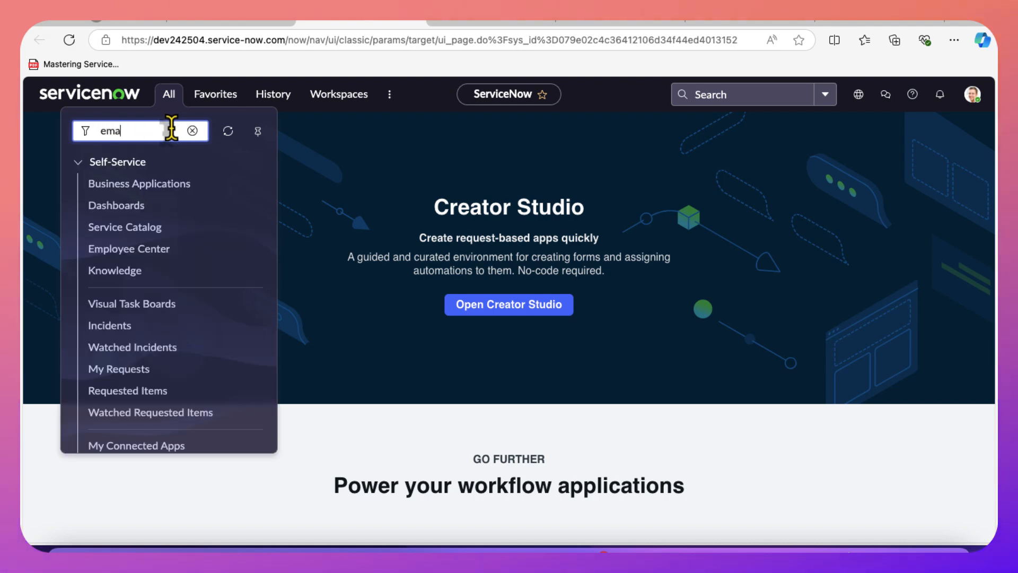
pyautogui.write('il proper')
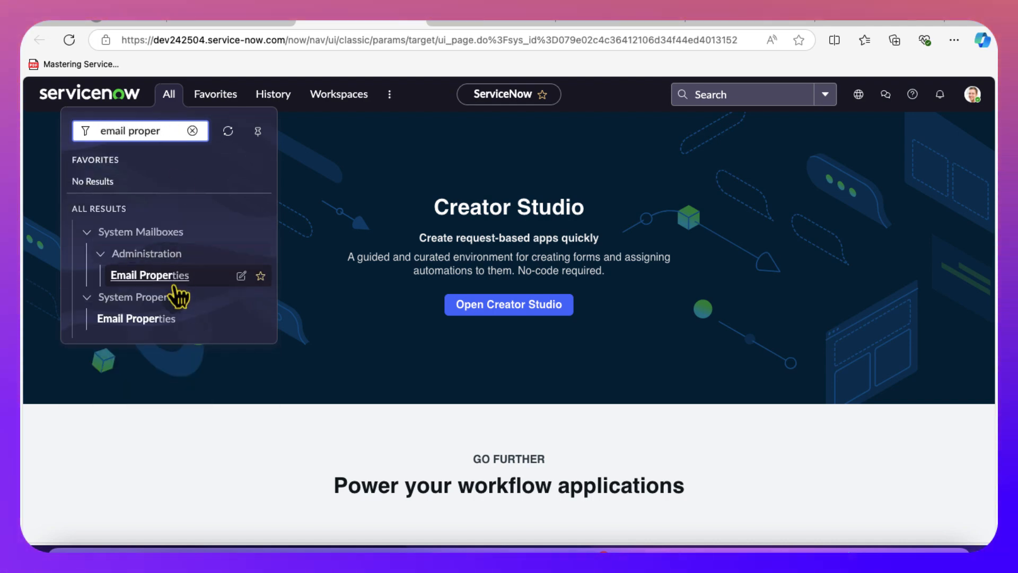
pyautogui.click(155, 319)
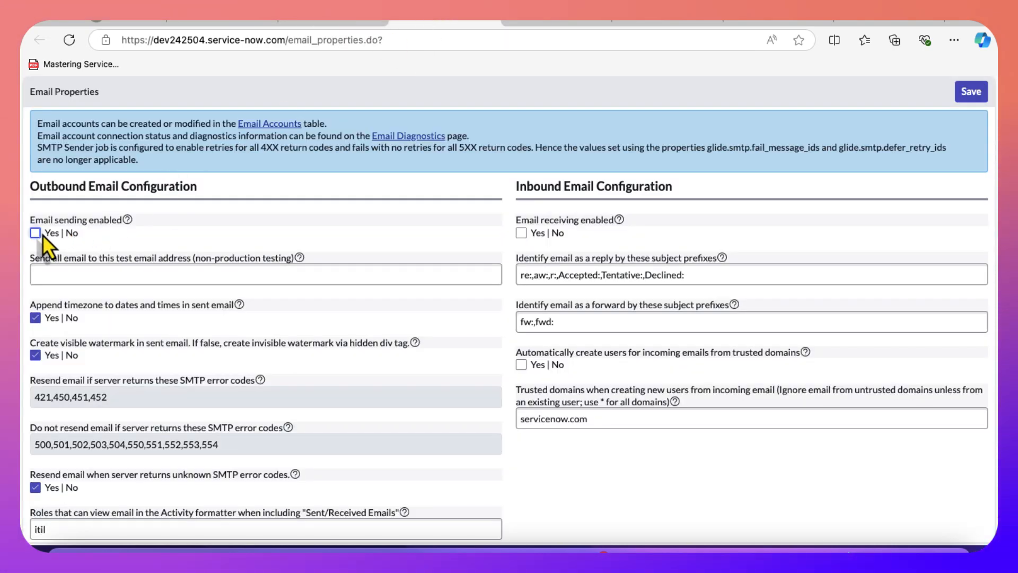
pyautogui.click(519, 235)
pyautogui.scroll(-5, 421, 245)
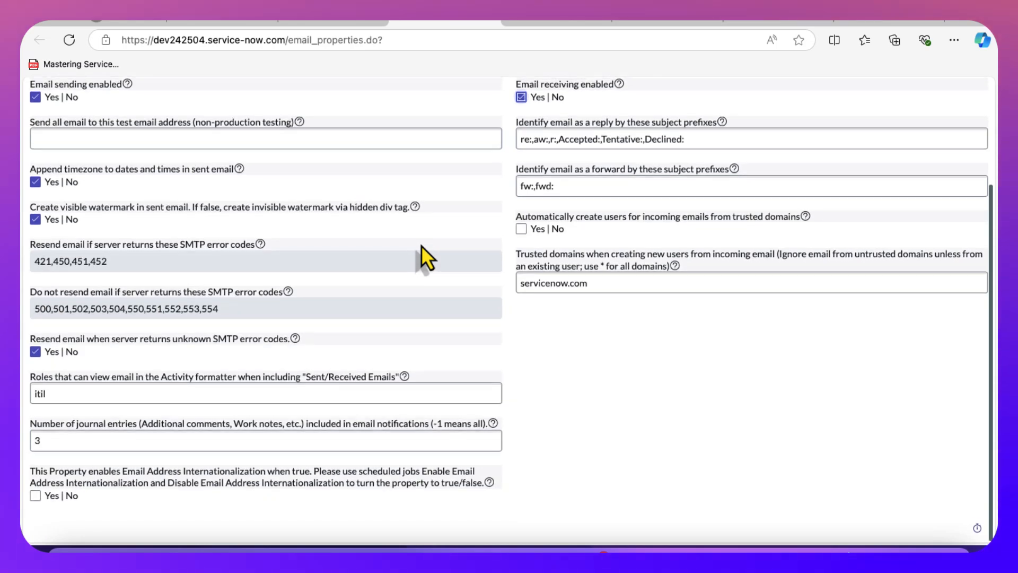
pyautogui.scroll(5, 421, 245)
pyautogui.click(970, 93)
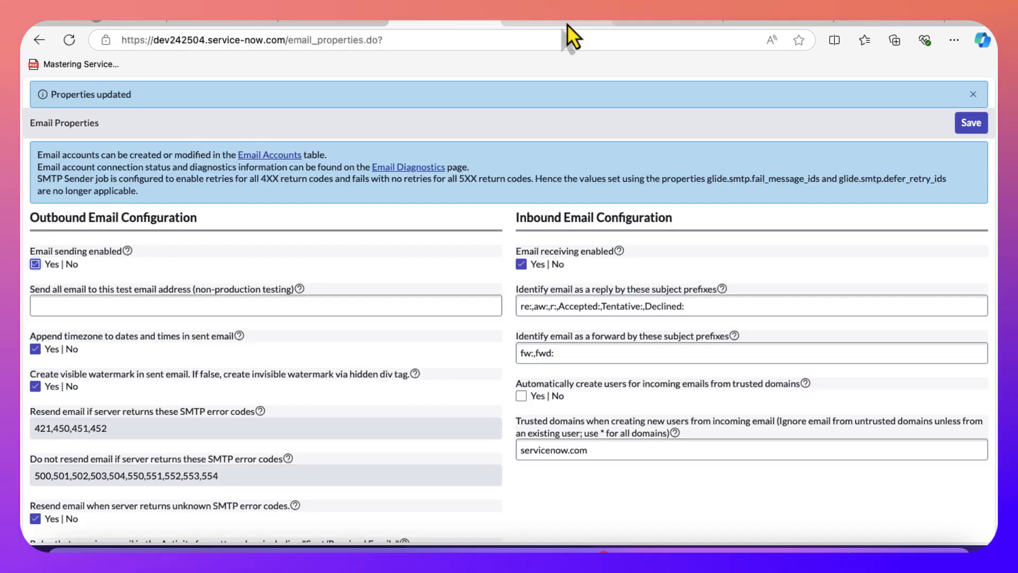
pyautogui.click(567, 24)
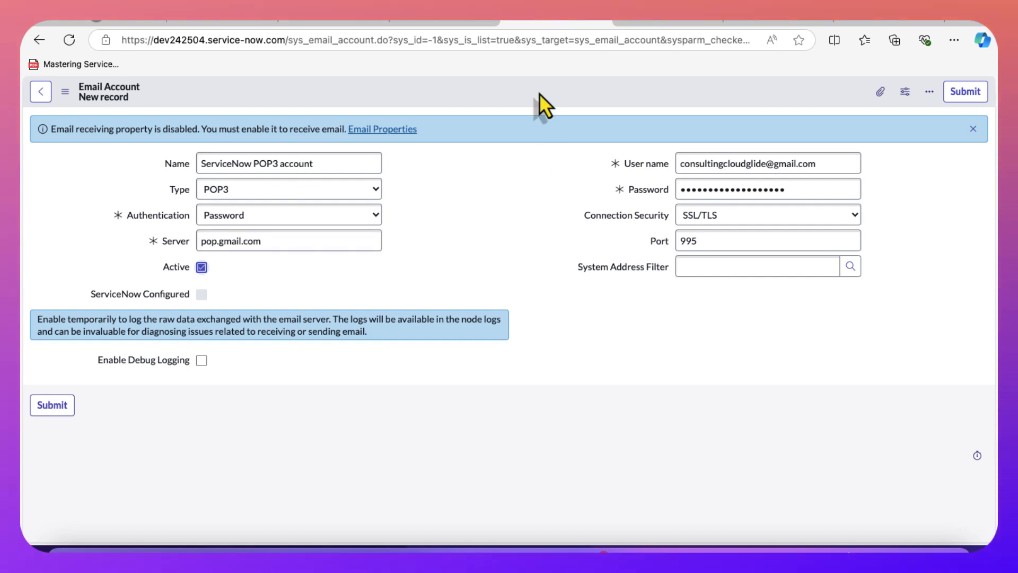
# Step: Save the POP3 account and test its connection, which fails because Gmail POP access is off
pyautogui.click(65, 91)
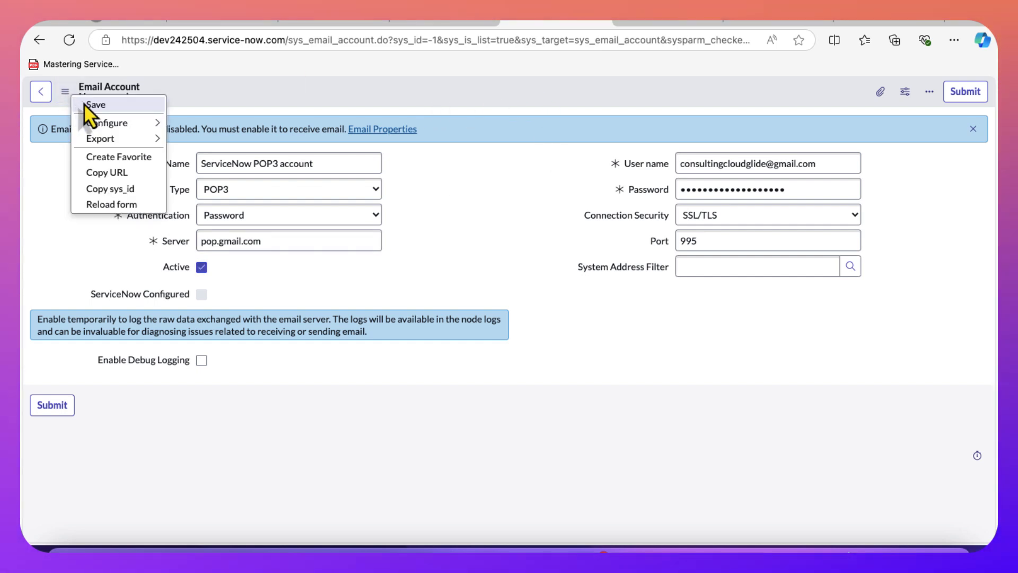
pyautogui.click(83, 103)
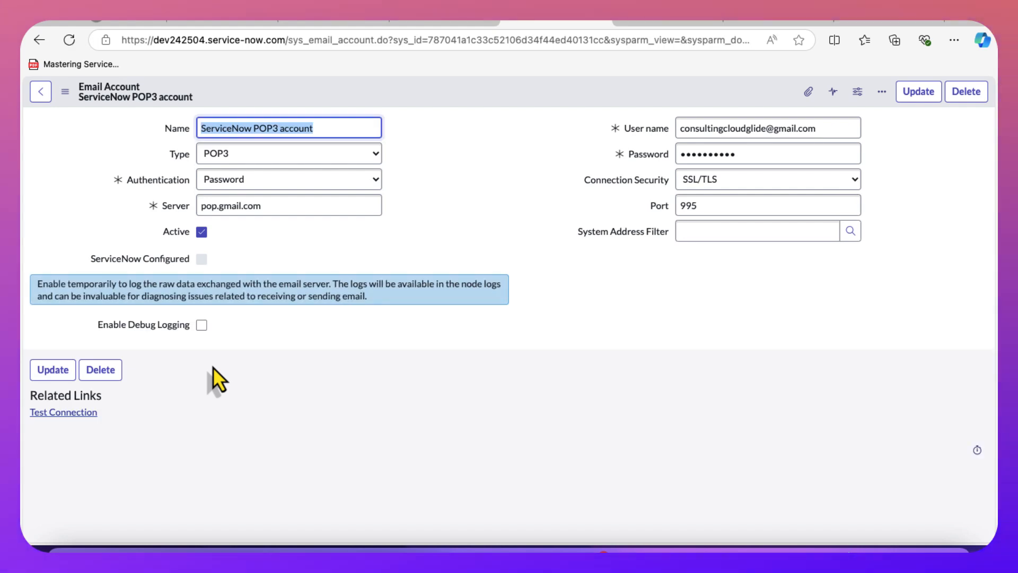
pyautogui.click(69, 413)
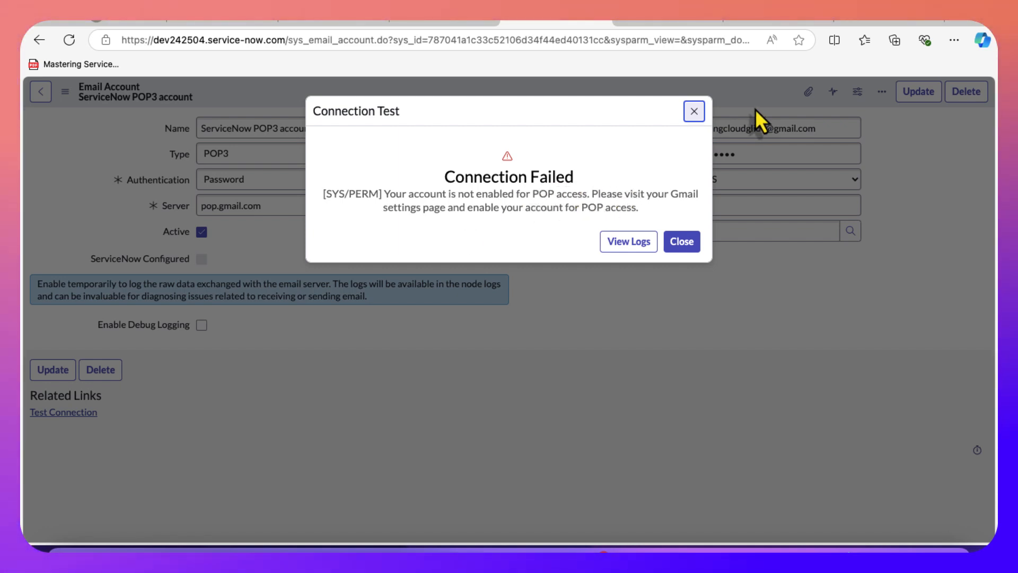
pyautogui.click(674, 23)
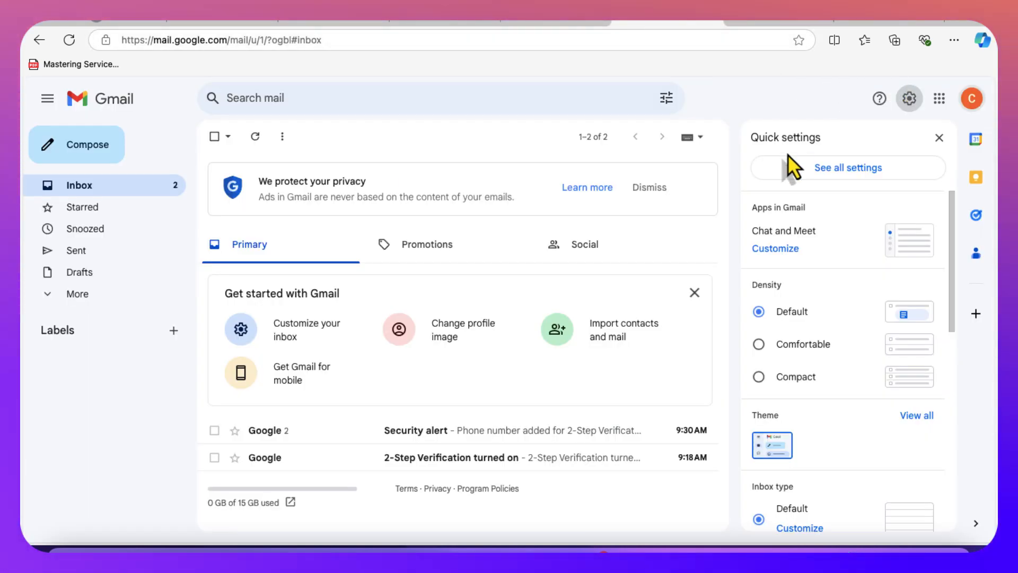
# Step: Enable POP for all mail and IMAP access in Gmail's Forwarding and POP/IMAP settings, then save
pyautogui.click(939, 138)
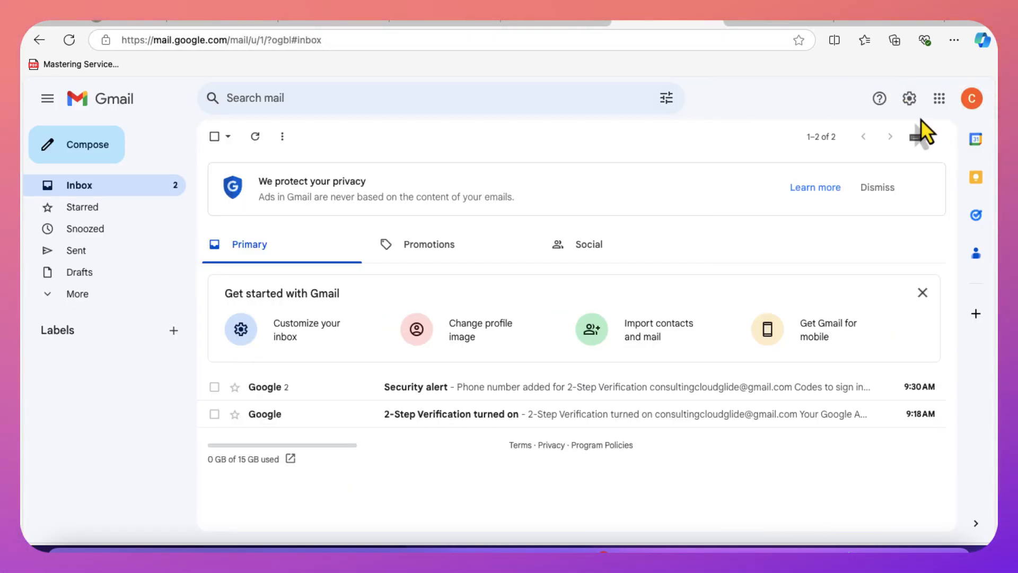
pyautogui.click(910, 101)
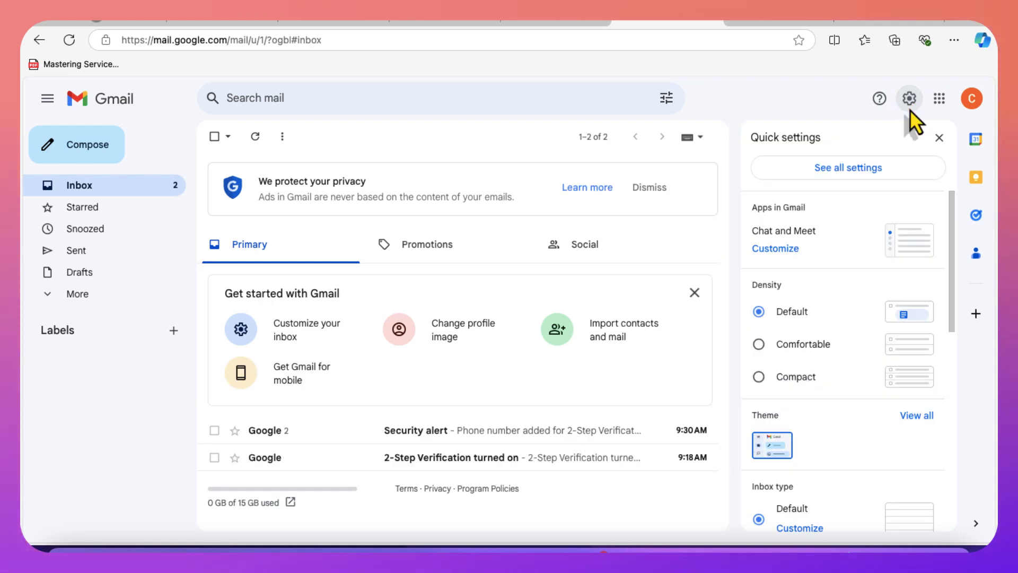
pyautogui.click(848, 169)
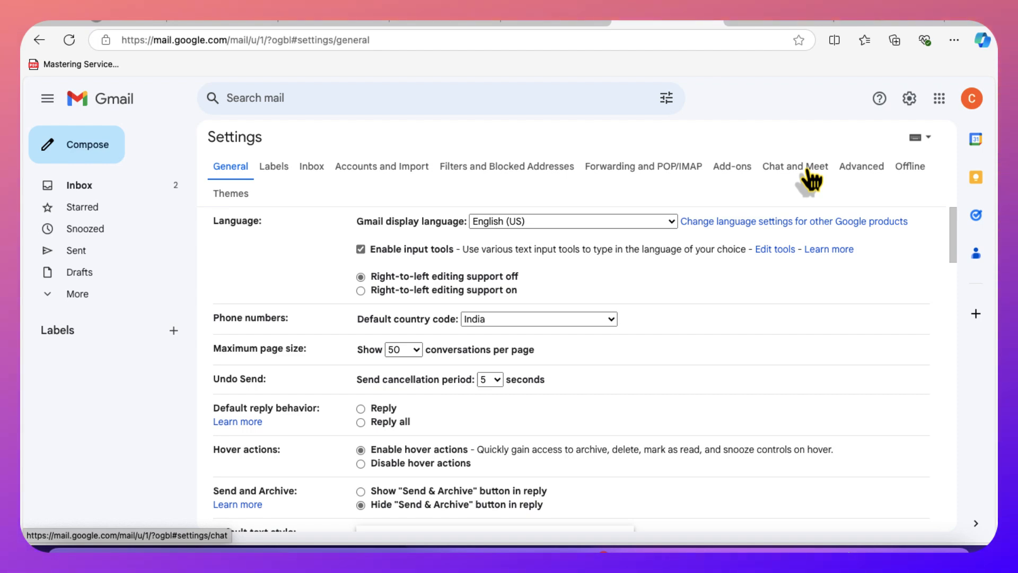
pyautogui.click(626, 168)
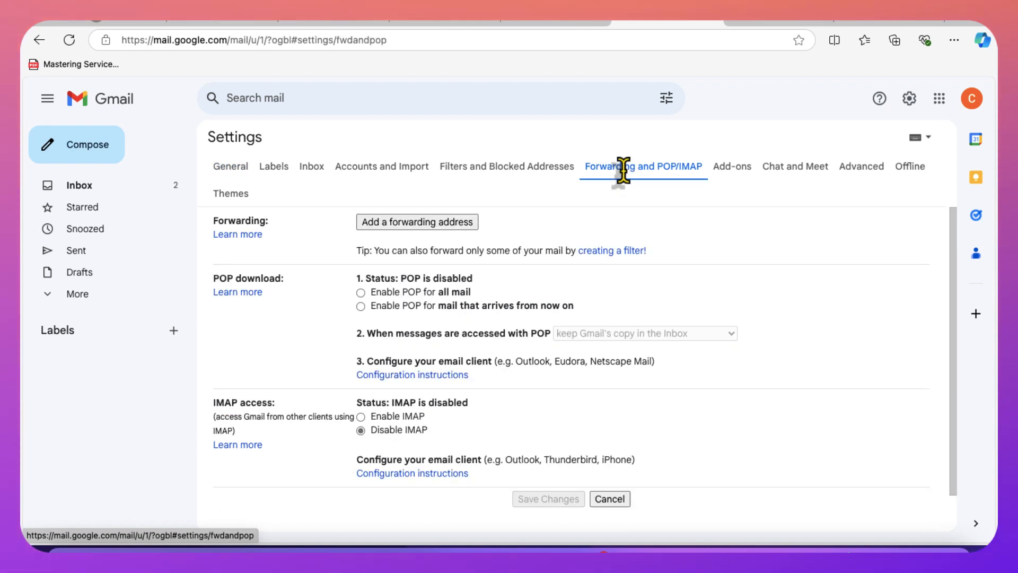
pyautogui.click(360, 293)
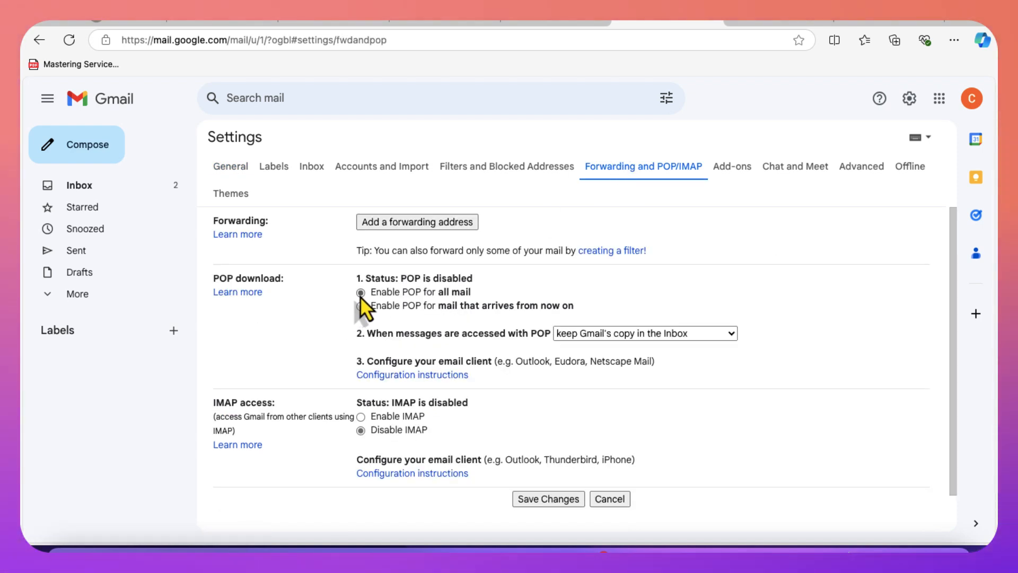
pyautogui.click(361, 418)
pyautogui.scroll(-5, 438, 428)
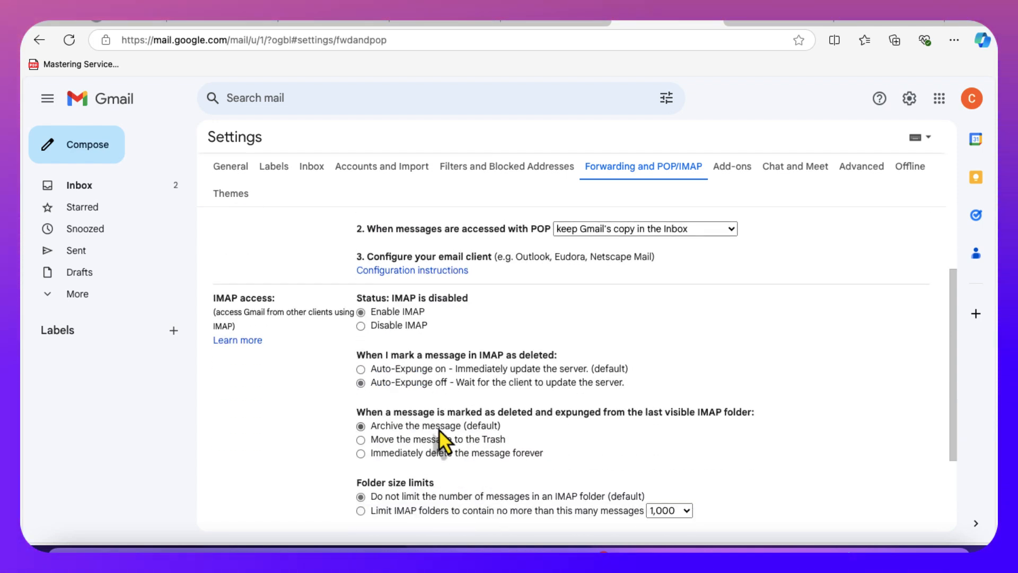
pyautogui.click(528, 460)
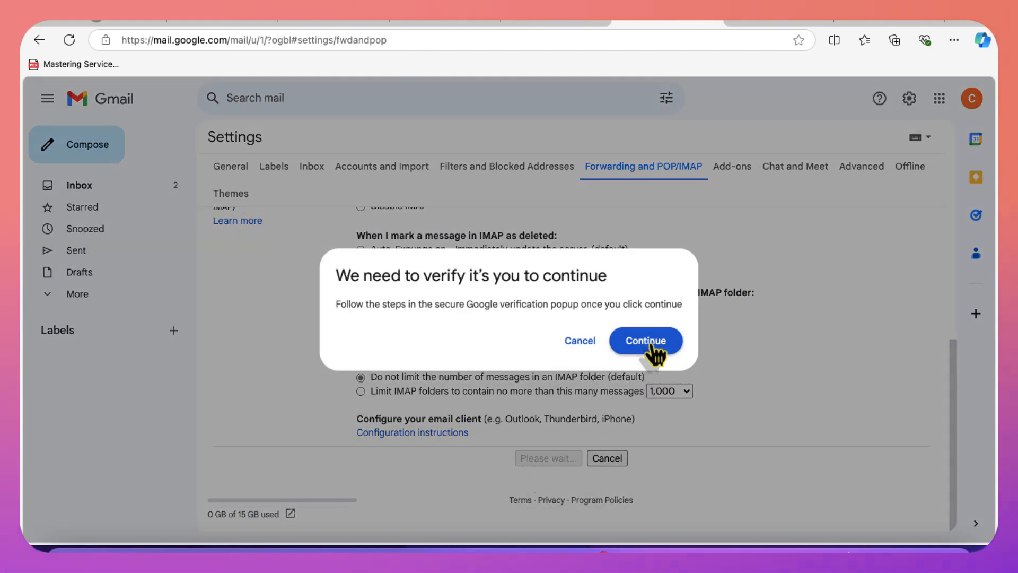
# Step: Verify identity with the account's India (+91) phone number and enter the texted code
pyautogui.click(647, 341)
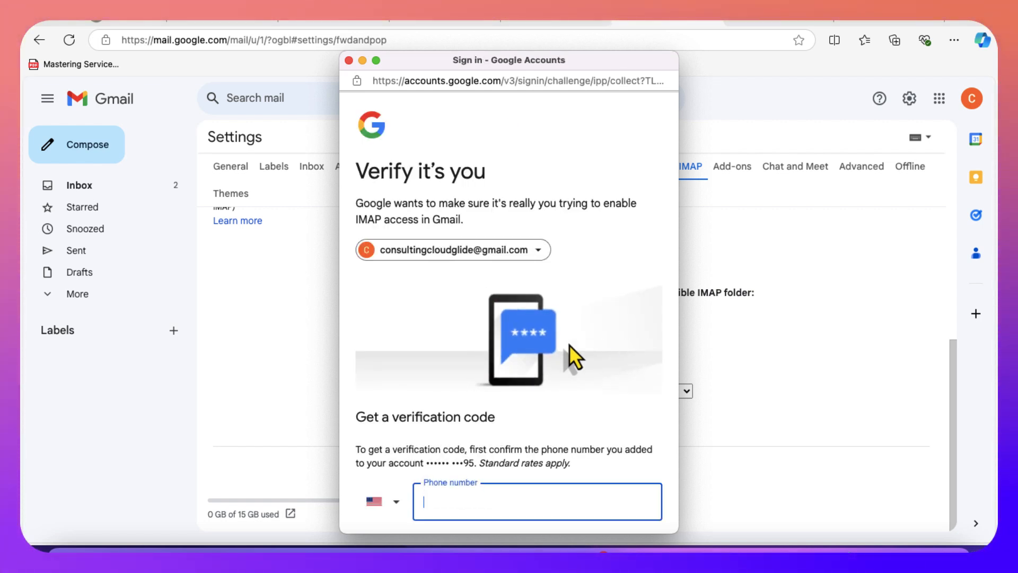
pyautogui.click(395, 502)
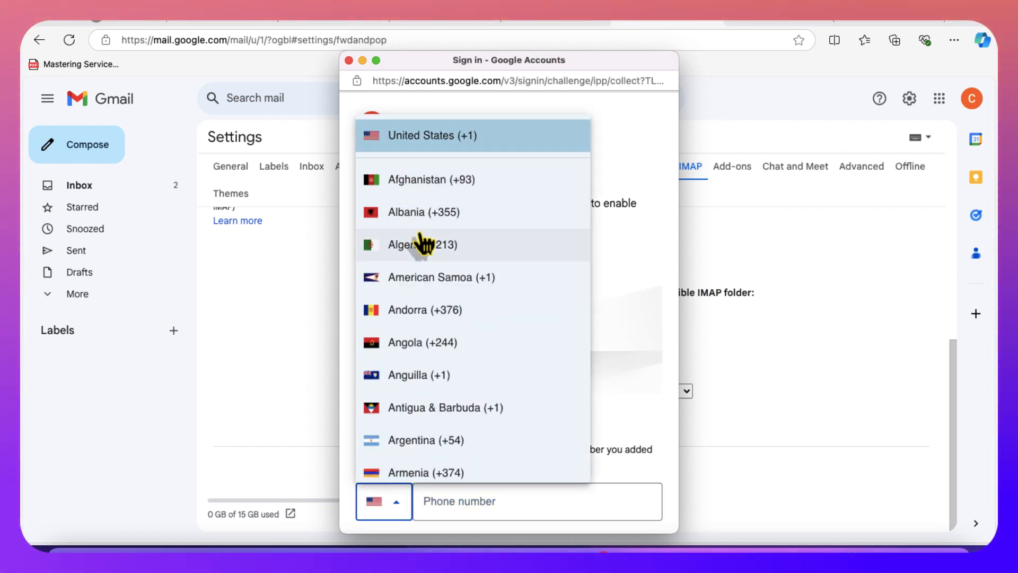
pyautogui.scroll(-20, 424, 244)
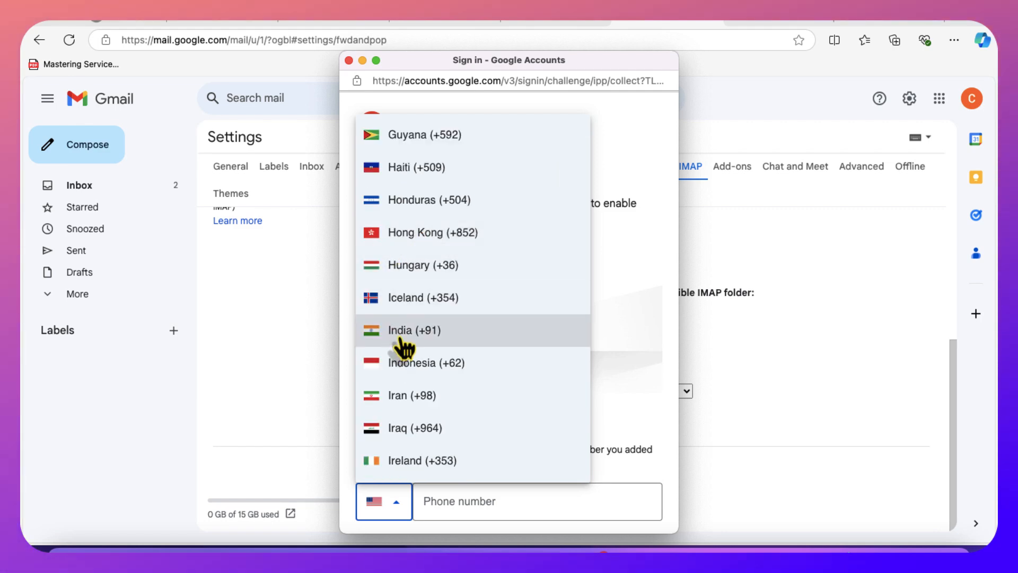
pyautogui.click(461, 332)
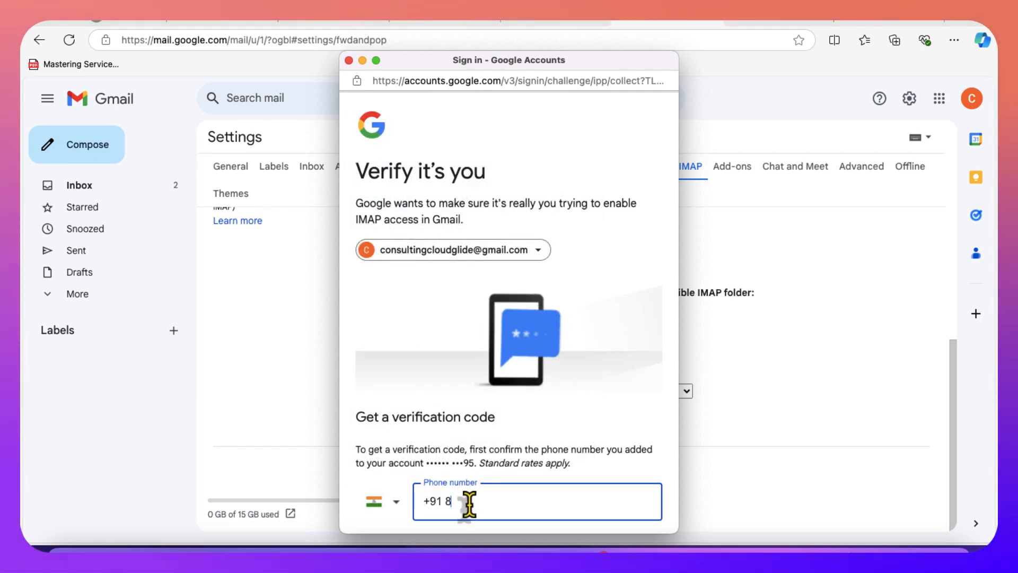
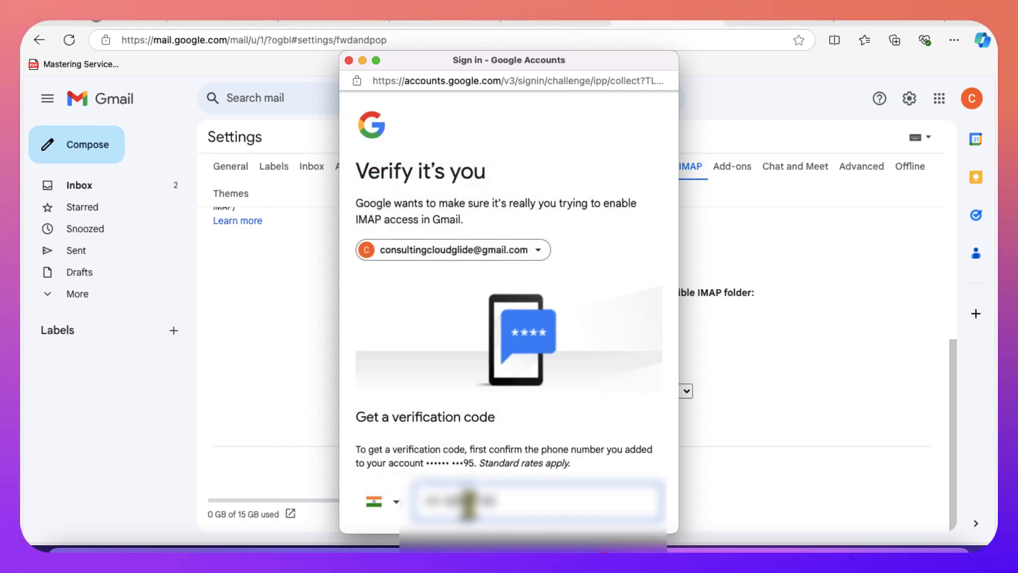
pyautogui.press('Return')
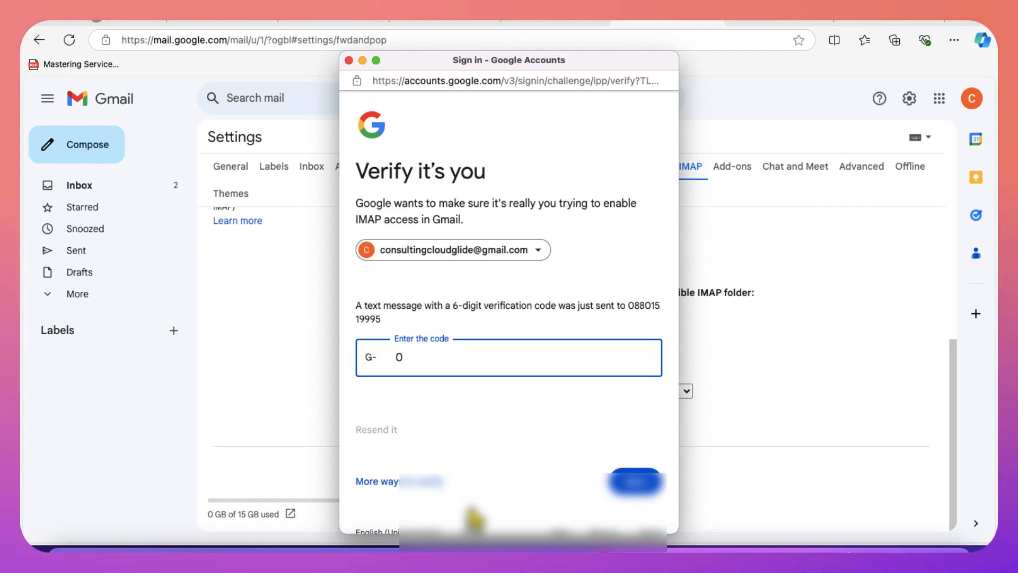
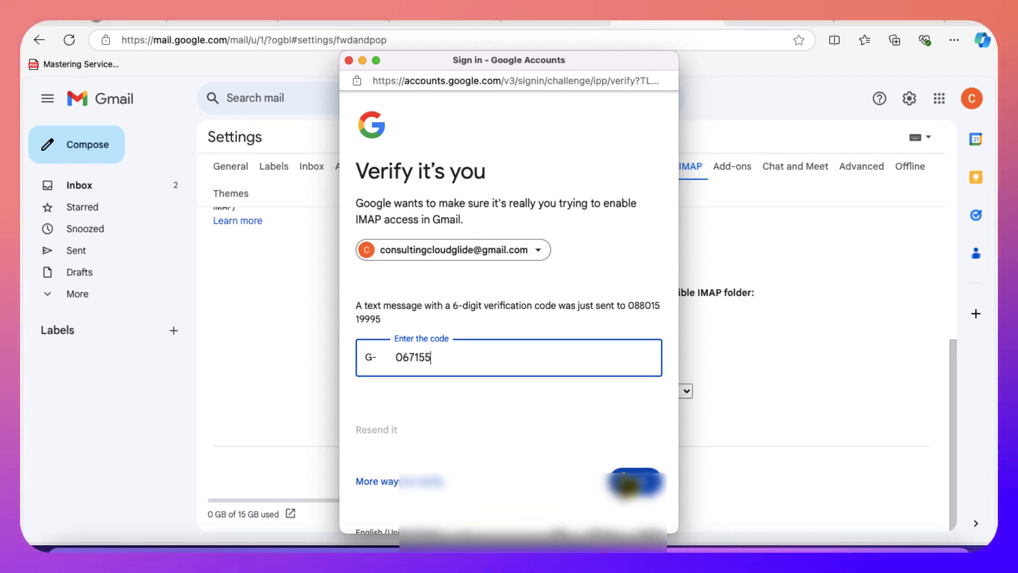
# Step: Submit the Google code, then retest the POP3 account until it reports Connection Successful
pyautogui.click(636, 487)
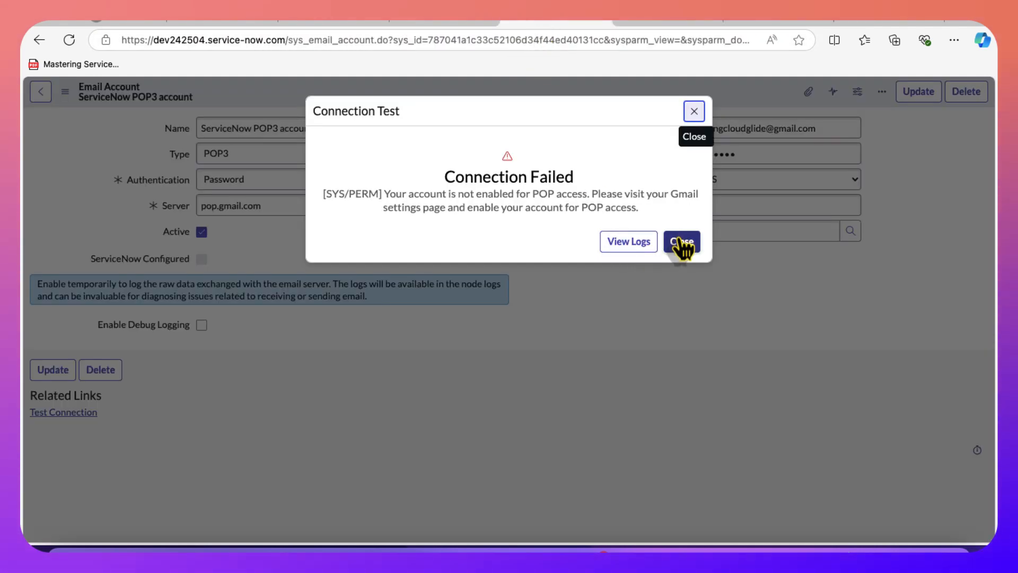
pyautogui.click(680, 241)
pyautogui.click(64, 416)
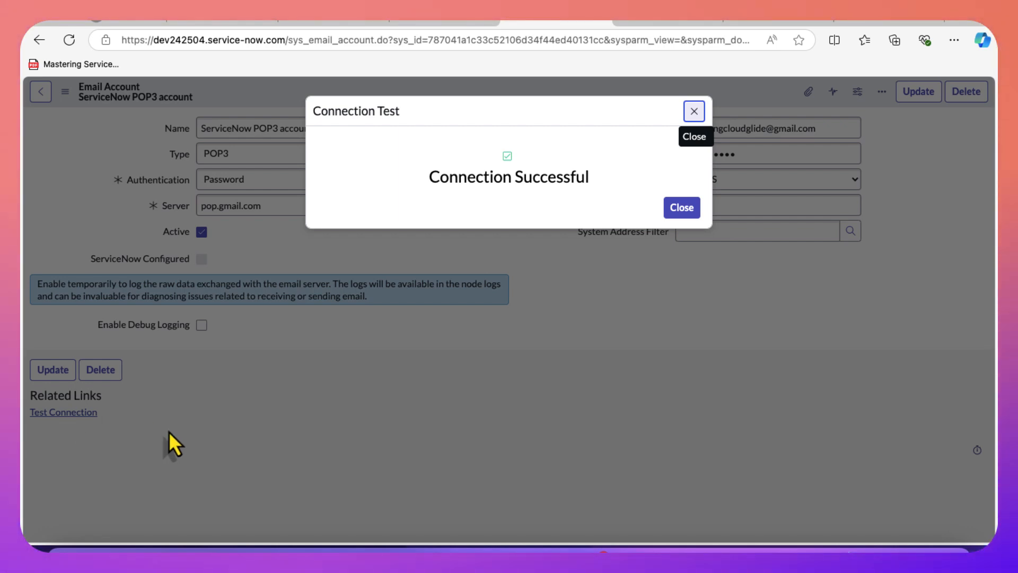
pyautogui.click(679, 209)
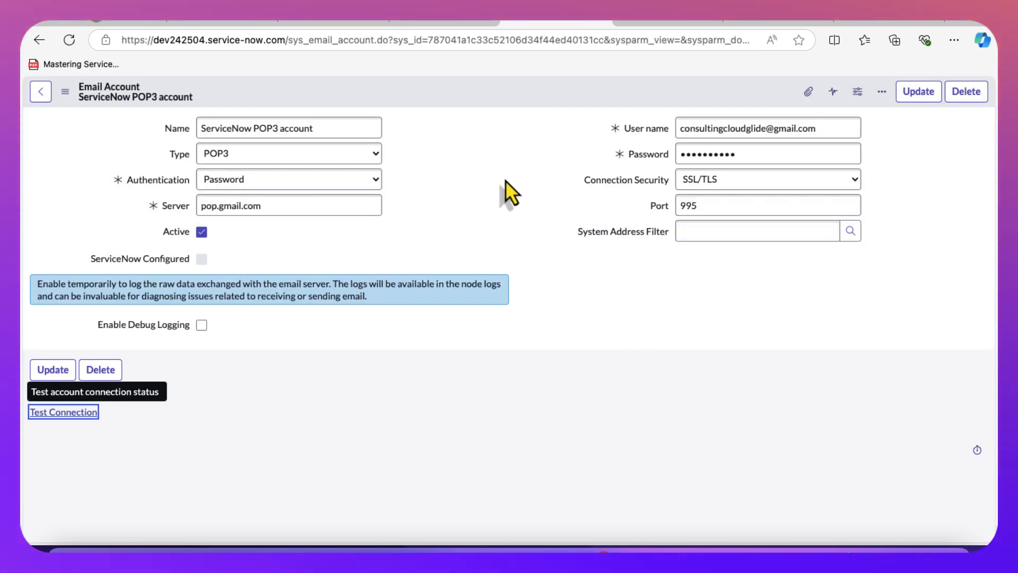
# Step: Filter modules for 'email acc', open Email Accounts and start a new account record
pyautogui.click(448, 24)
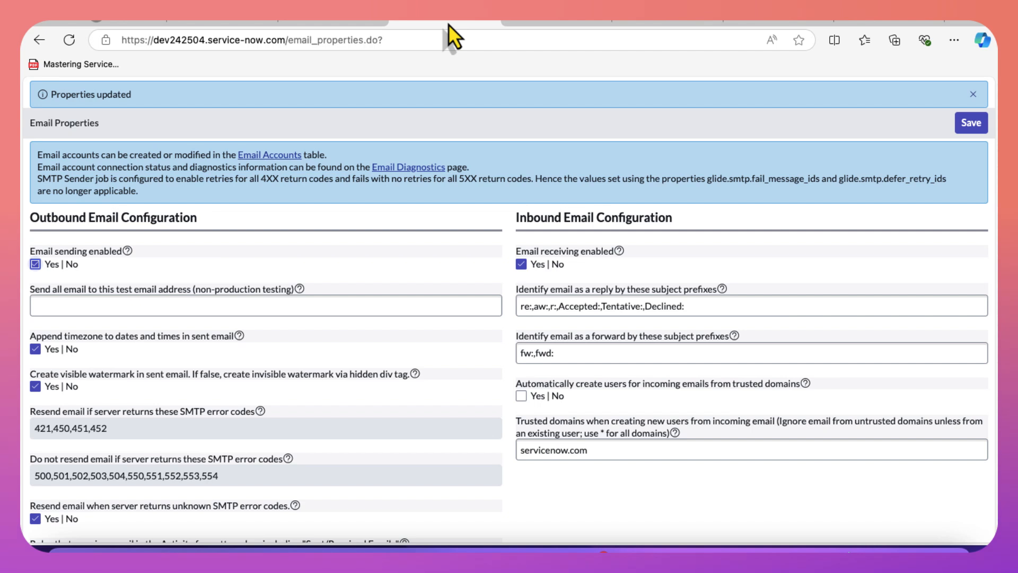
pyautogui.click(307, 23)
pyautogui.click(173, 98)
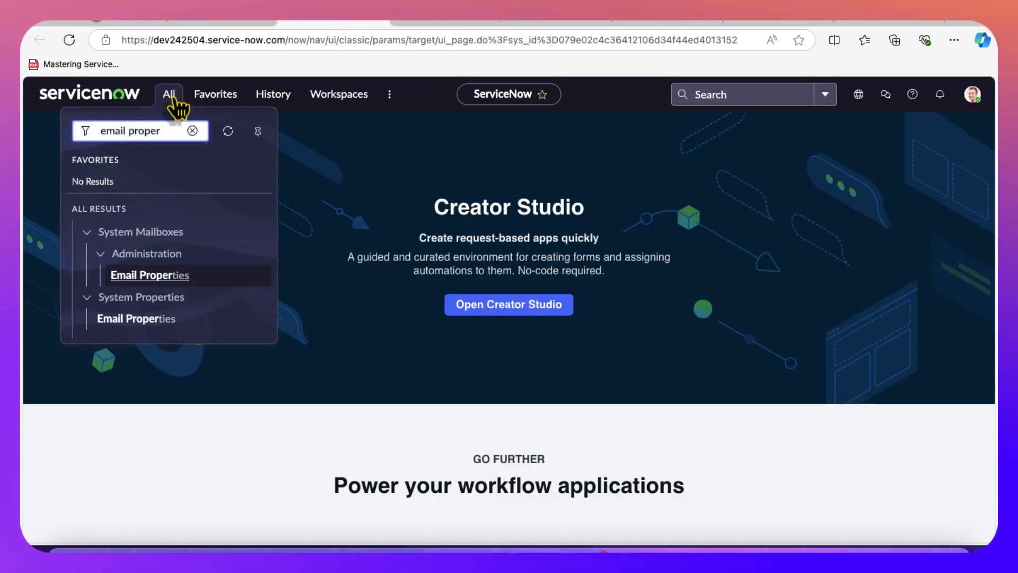
pyautogui.press('super+a')
pyautogui.press('BackSpace')
pyautogui.write('ema')
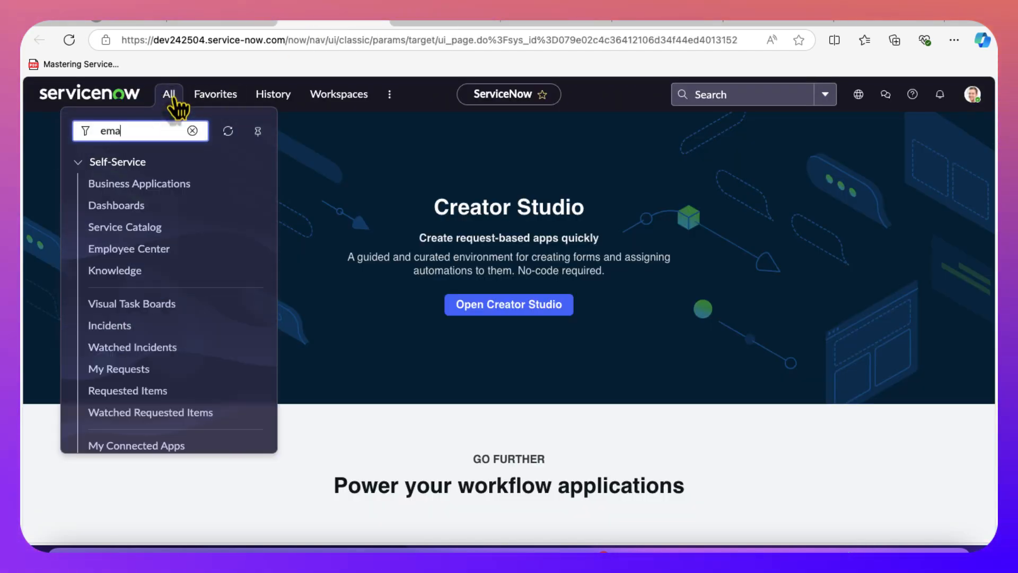
pyautogui.write('il ')
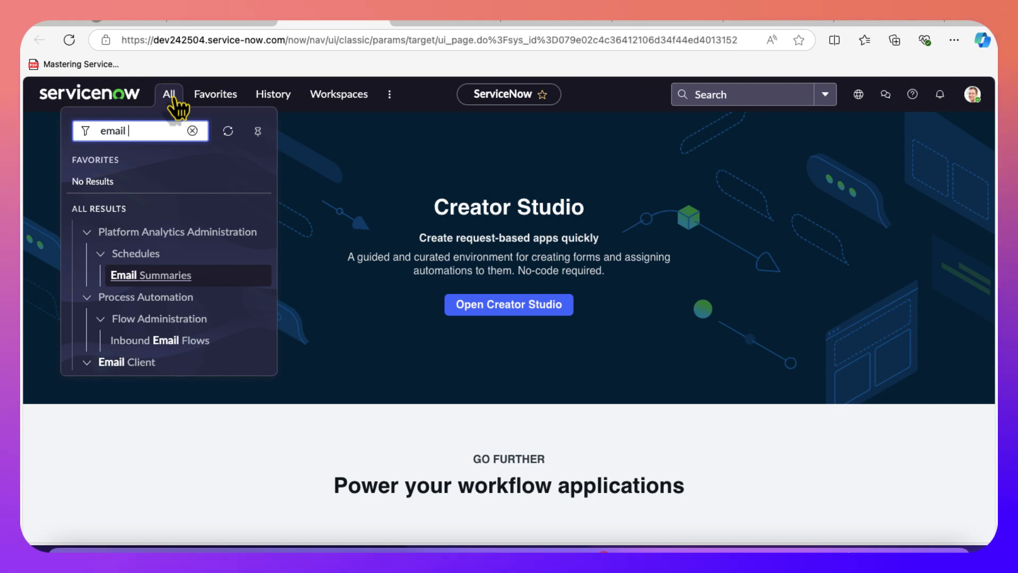
pyautogui.write('acc')
pyautogui.scroll(-1, 209, 327)
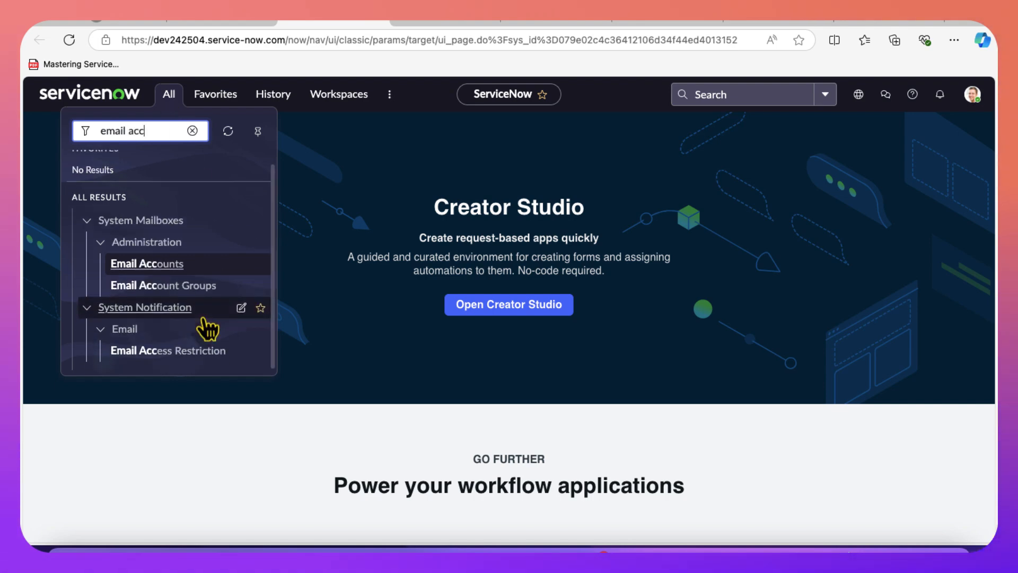
pyautogui.click(152, 264)
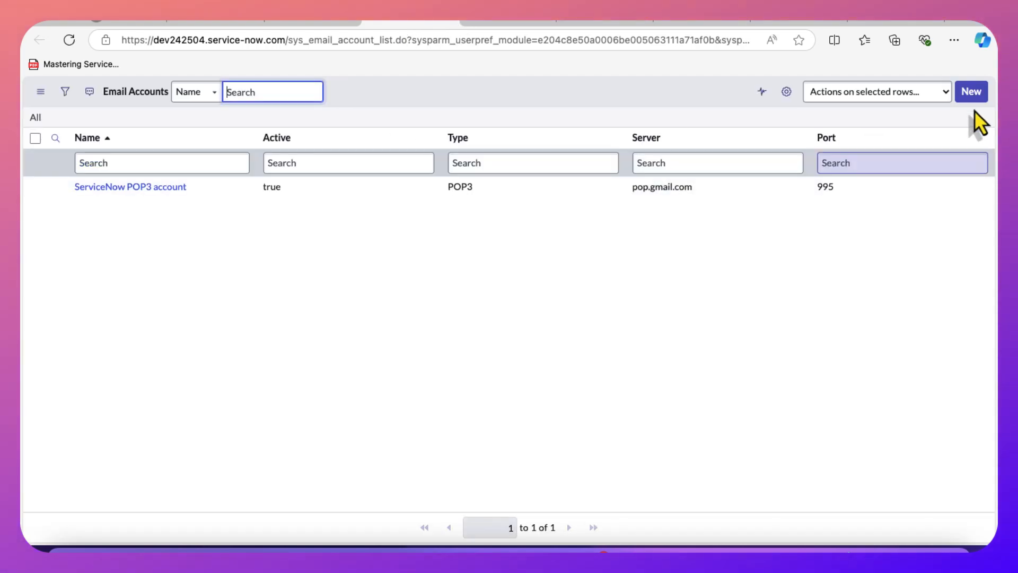
pyautogui.click(978, 101)
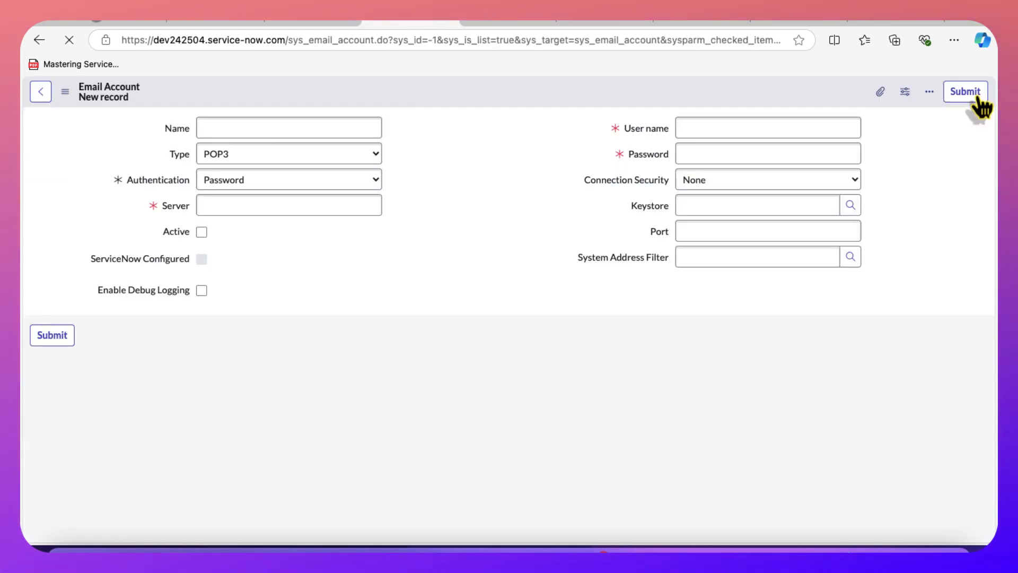
# Step: Make the account SMTP type, named 'ServiceNow SMPT Account', on server smtp.gmail.com
pyautogui.click(263, 154)
pyautogui.click(218, 185)
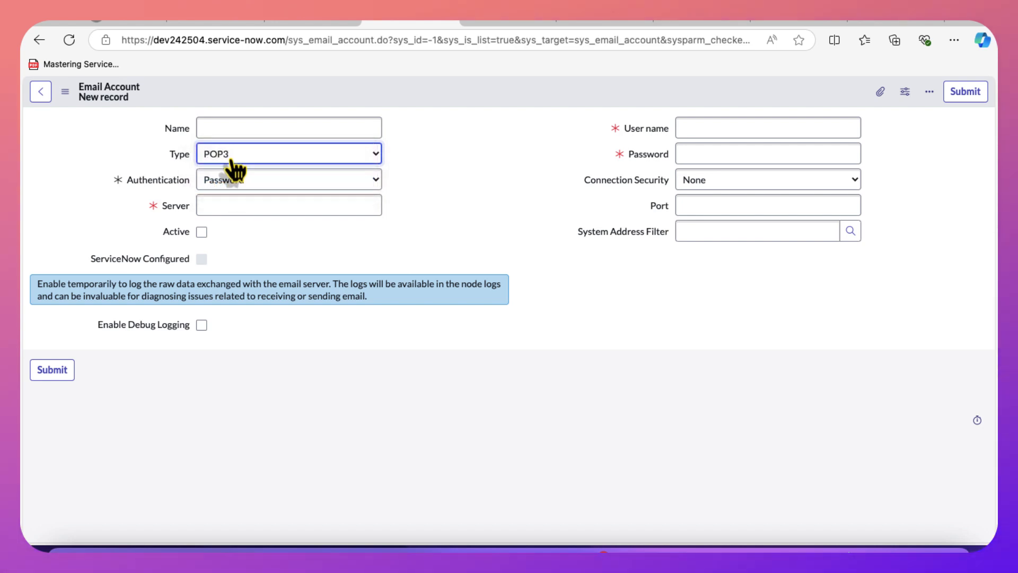
pyautogui.click(229, 128)
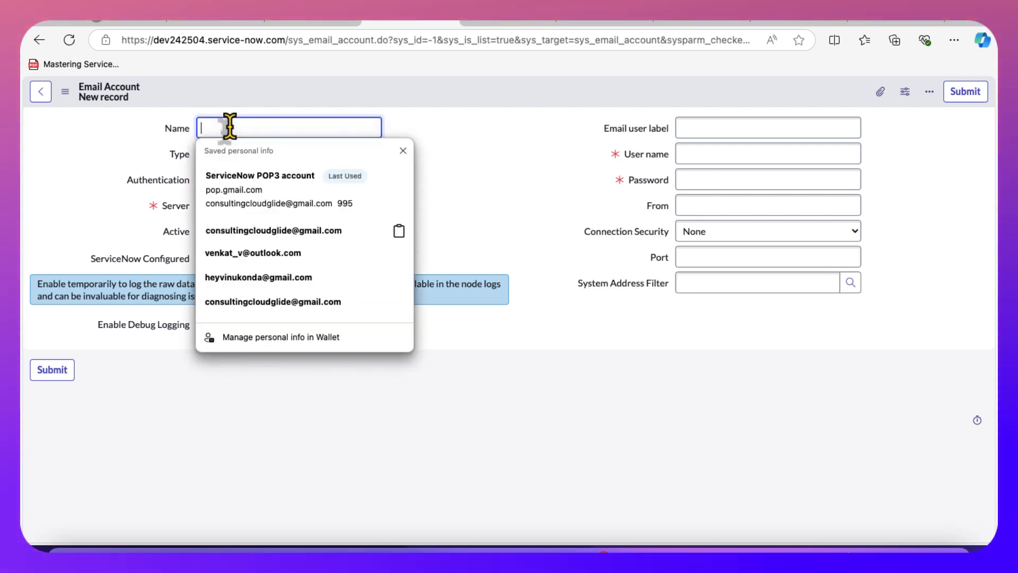
pyautogui.write('ServiceNow SM')
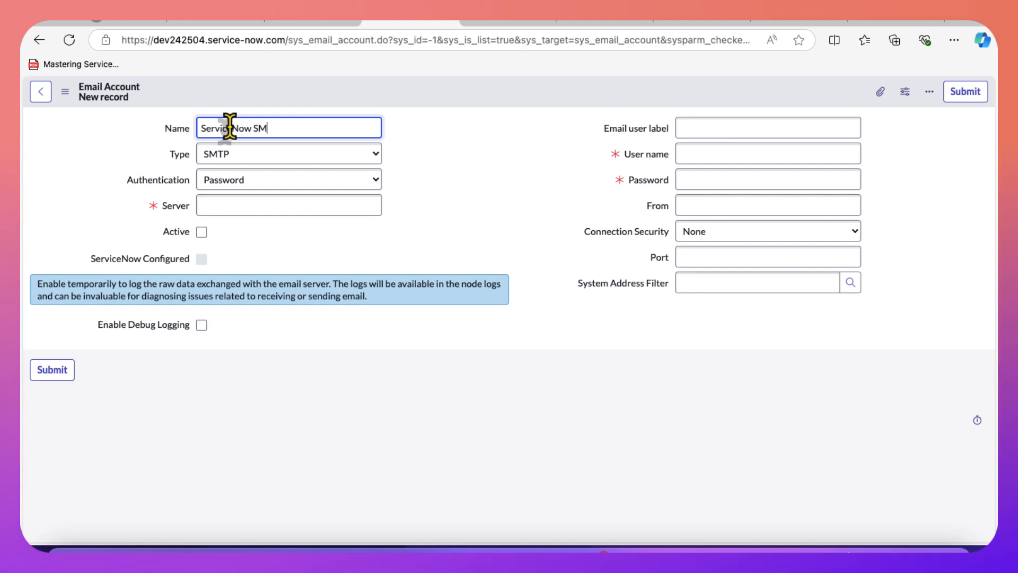
pyautogui.write('PT Account')
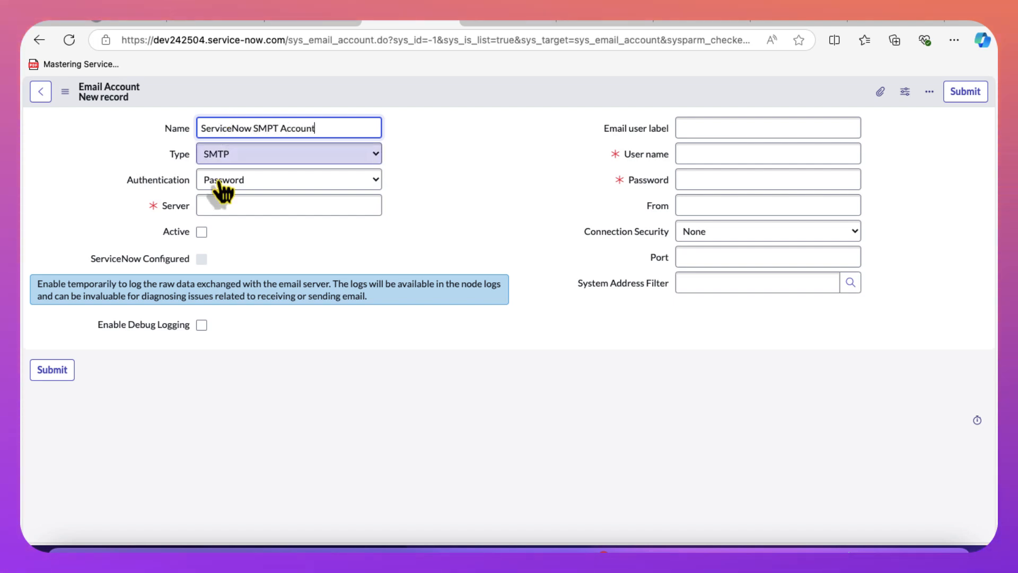
pyautogui.click(216, 207)
pyautogui.write('smtp.goo')
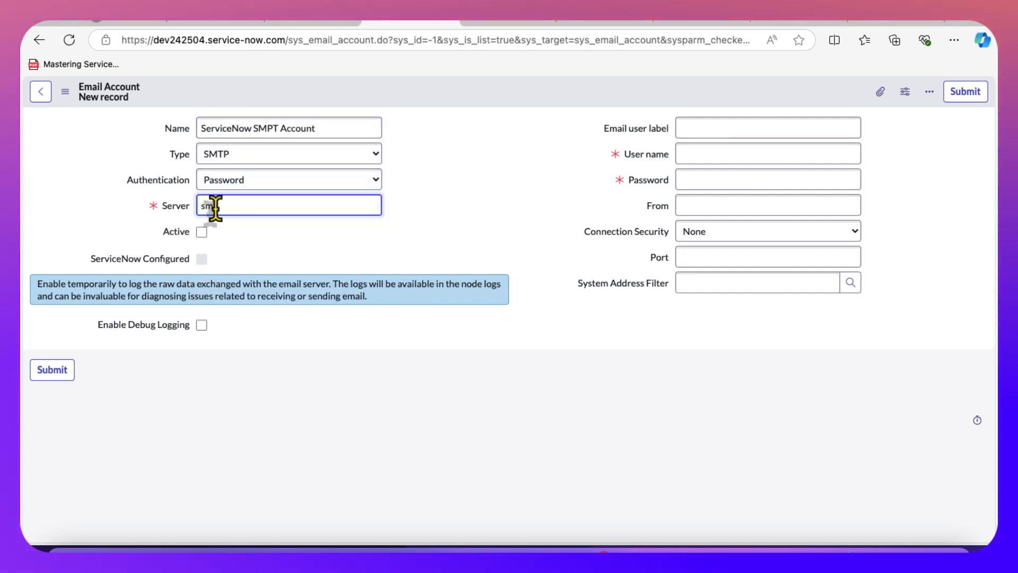
pyautogui.press('BackSpace')
pyautogui.press('BackSpace')
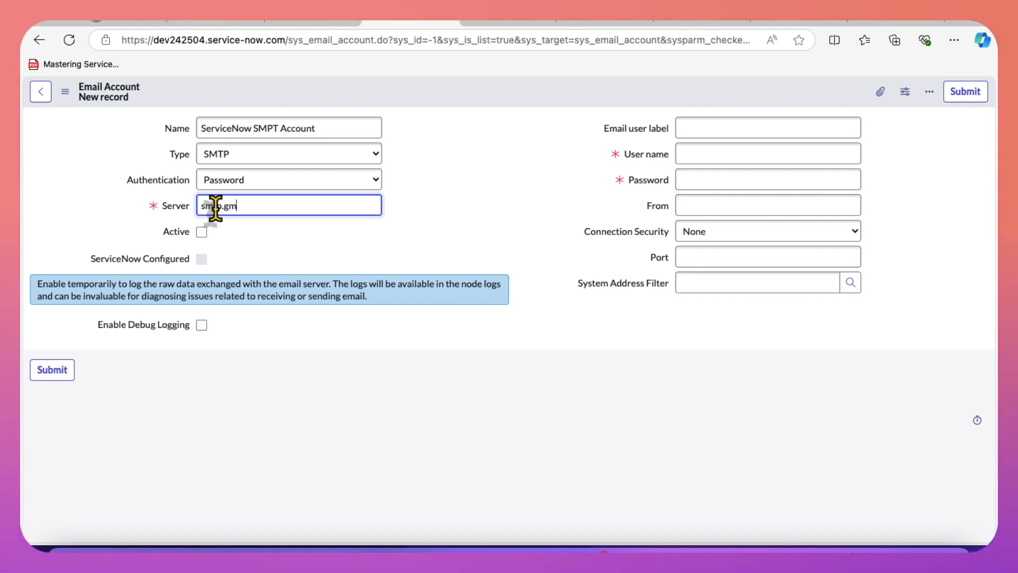
pyautogui.write('mail.com')
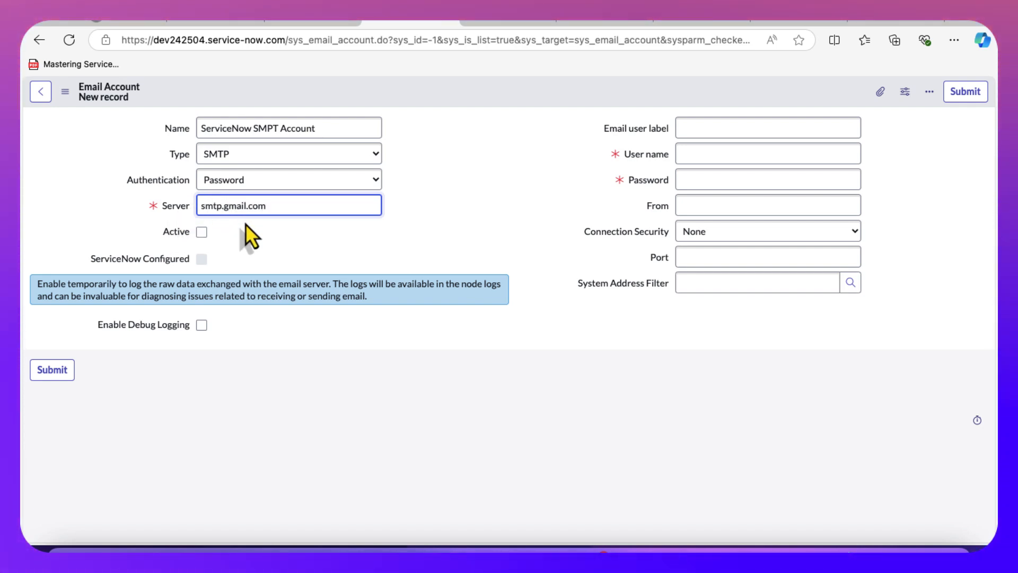
# Step: Fill the Email user label with the support services e-mail address
pyautogui.click(745, 125)
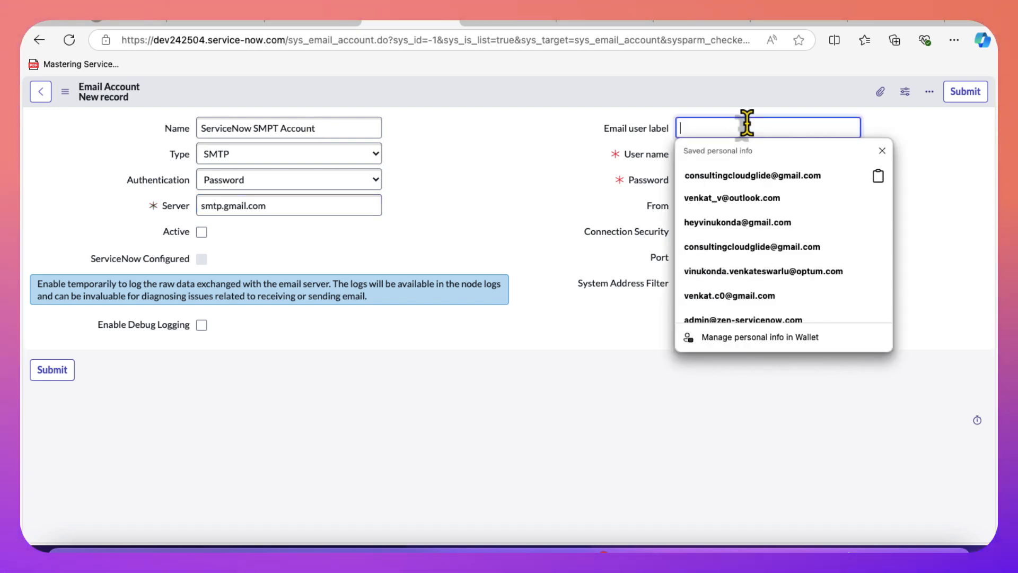
pyautogui.press('Escape')
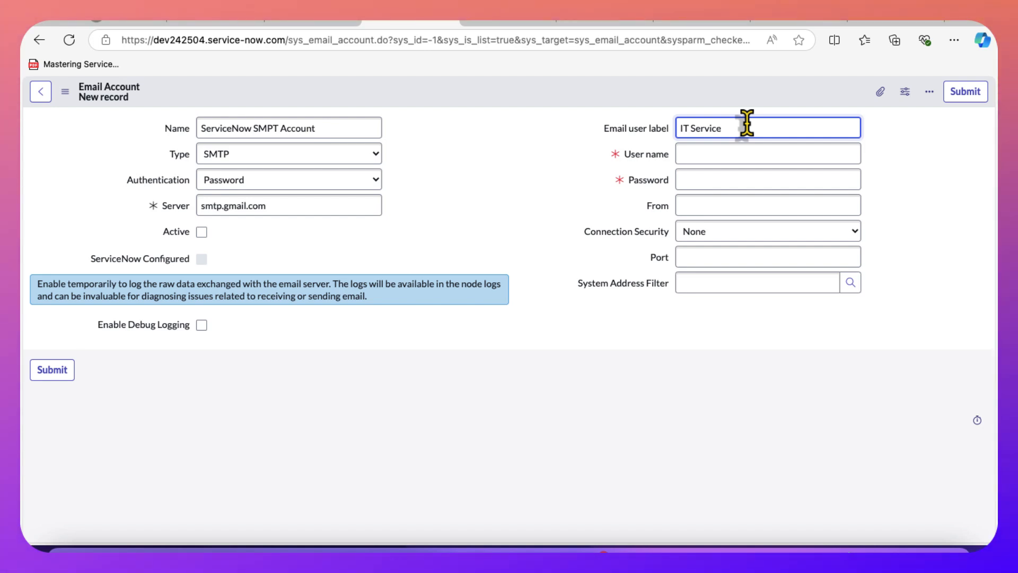
pyautogui.press('BackSpace')
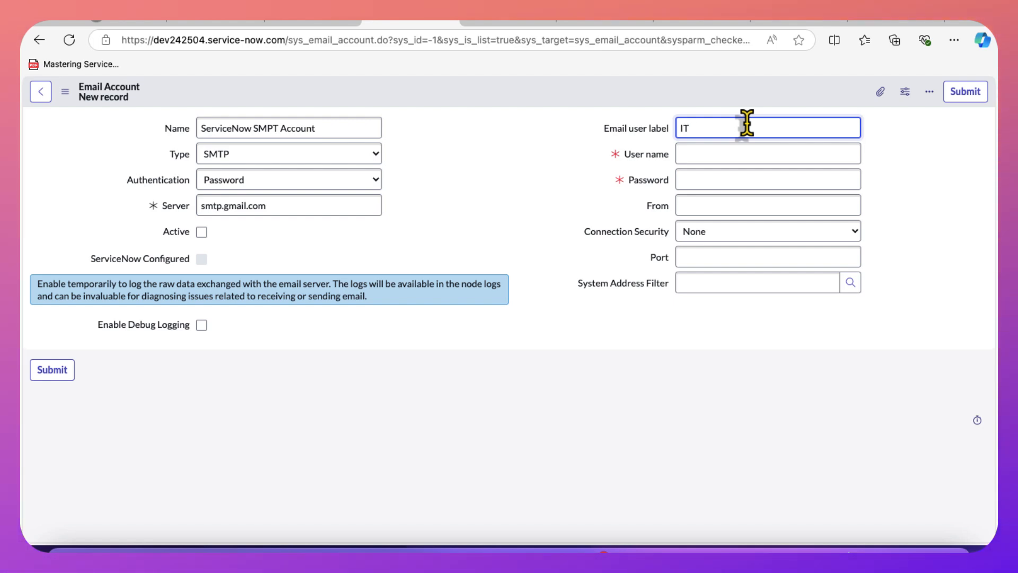
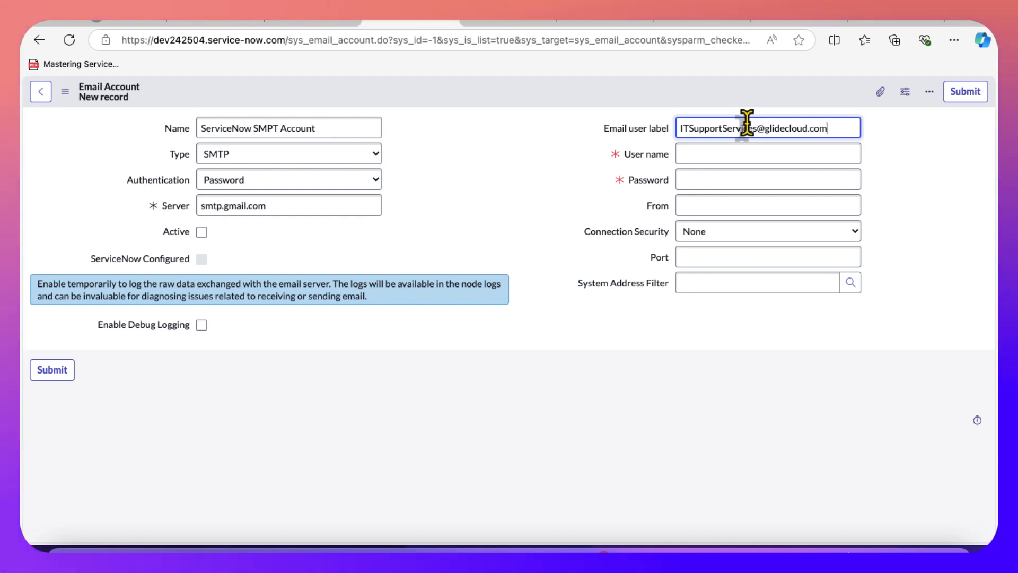
pyautogui.click(960, 218)
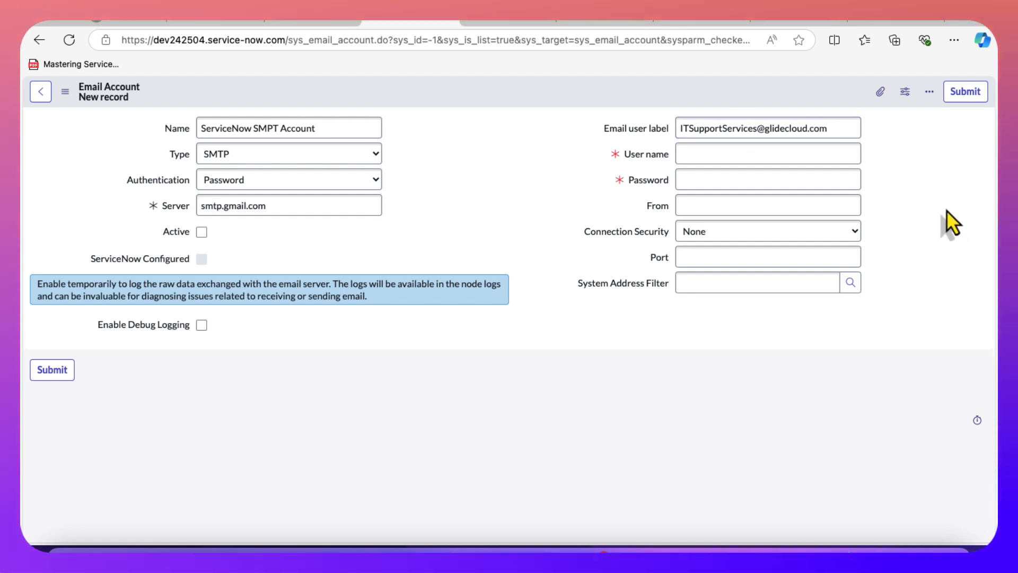
pyautogui.click(823, 174)
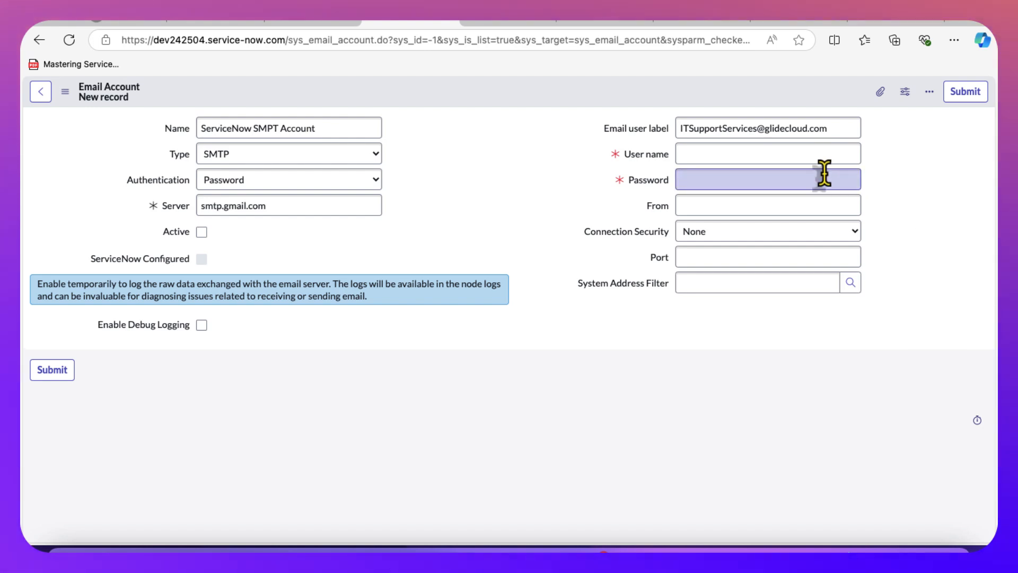
pyautogui.click(778, 156)
pyautogui.press('Tab')
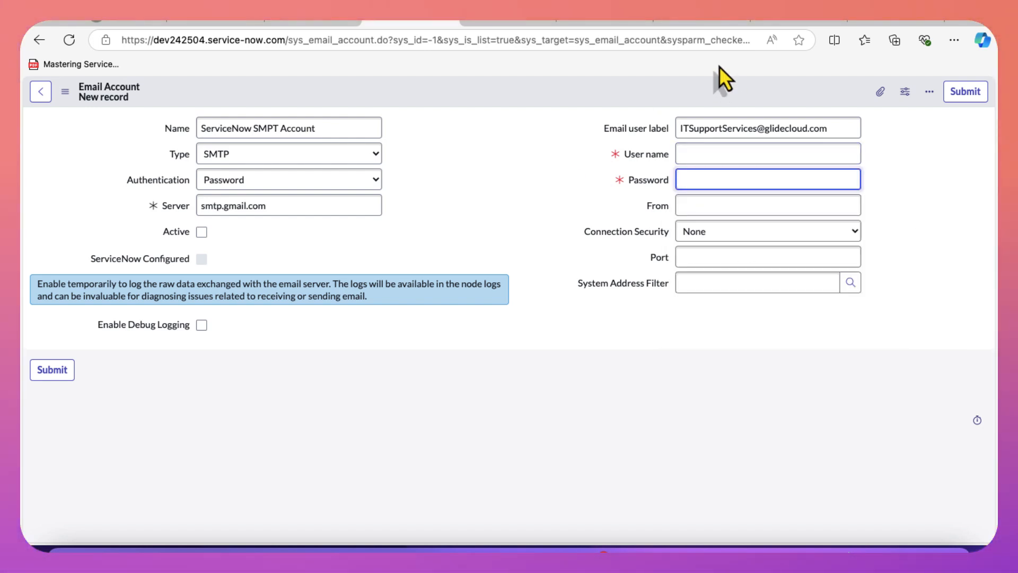
pyautogui.click(688, 22)
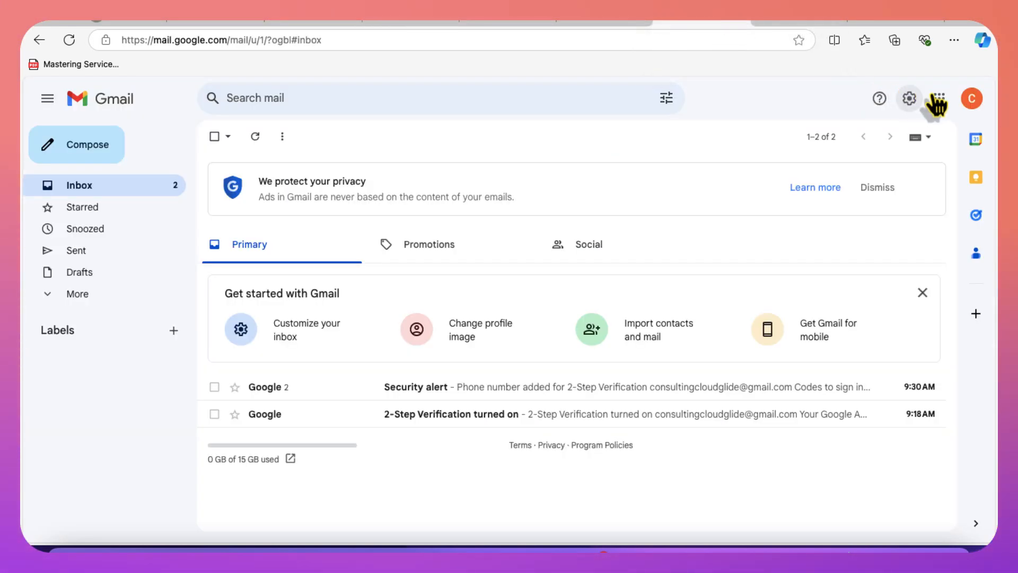
pyautogui.click(972, 98)
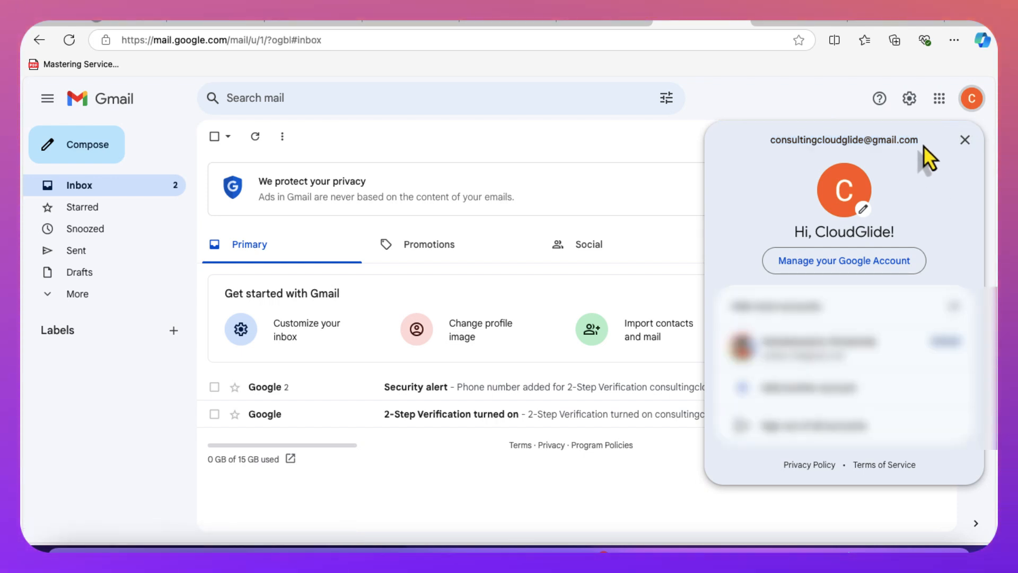
pyautogui.moveTo(920, 140); pyautogui.dragTo(761, 148)
pyautogui.click(588, 25)
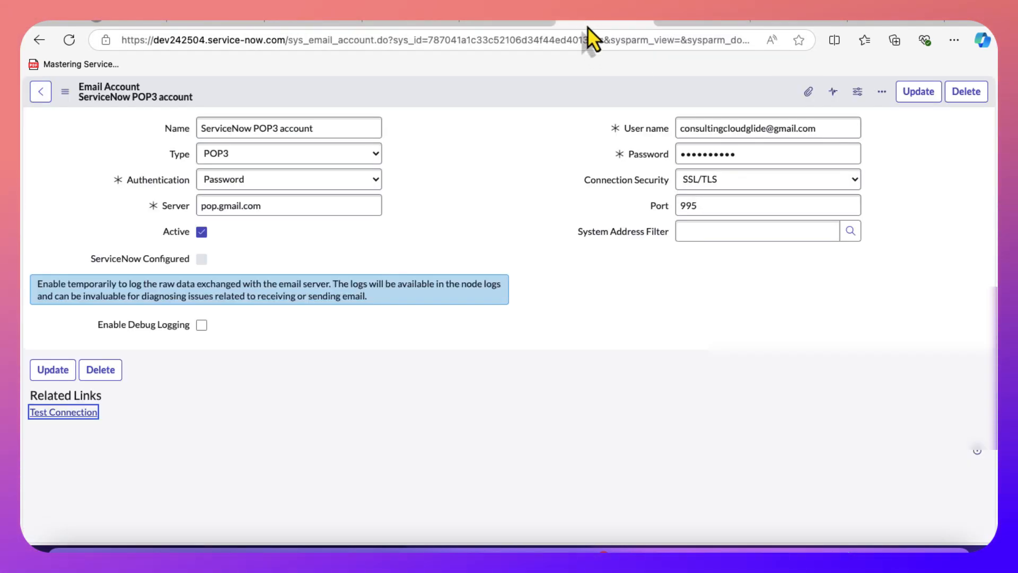
pyautogui.click(479, 24)
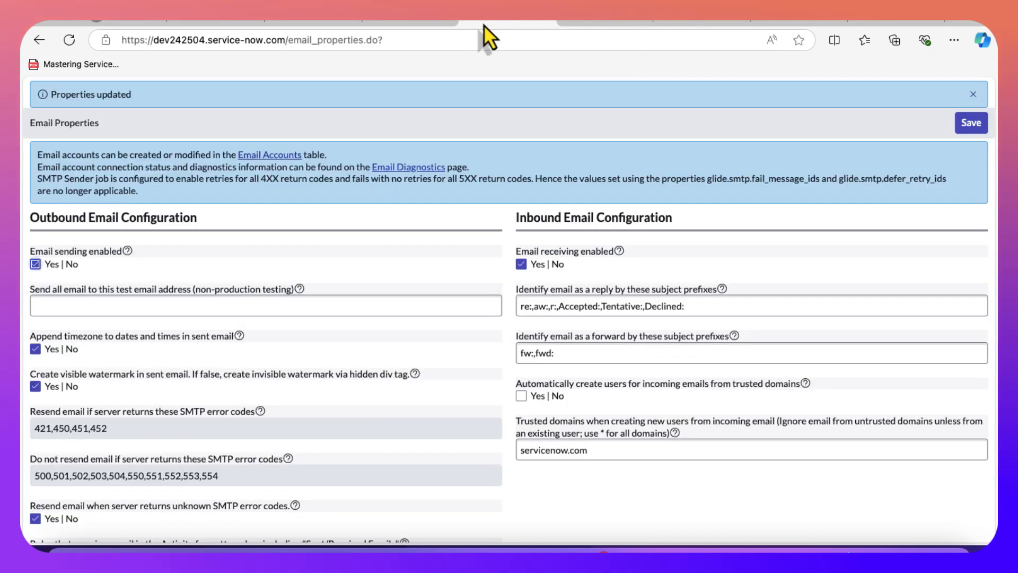
pyautogui.click(611, 23)
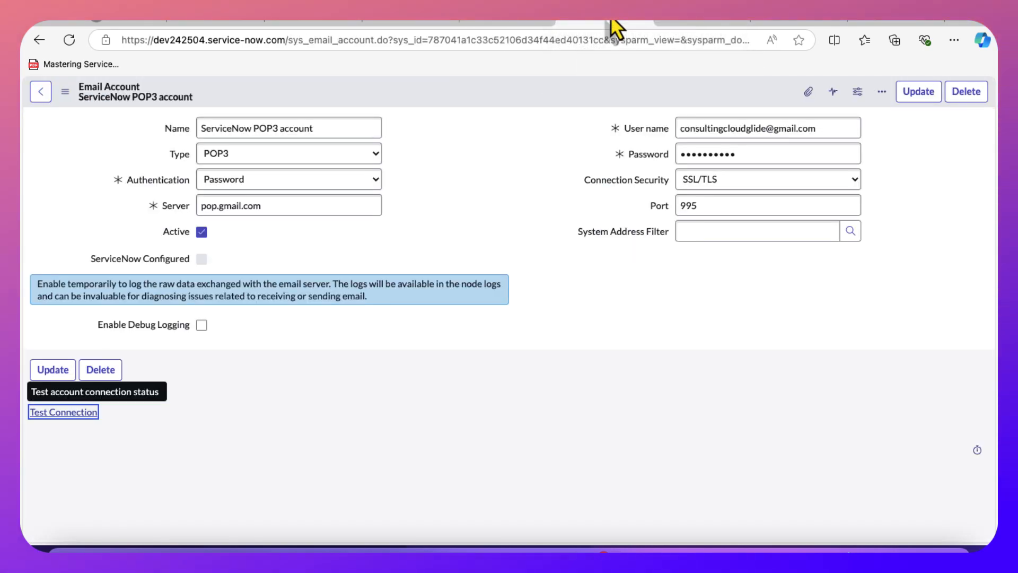
# Step: Fill the account's user name with the saved Gmail address
pyautogui.click(426, 24)
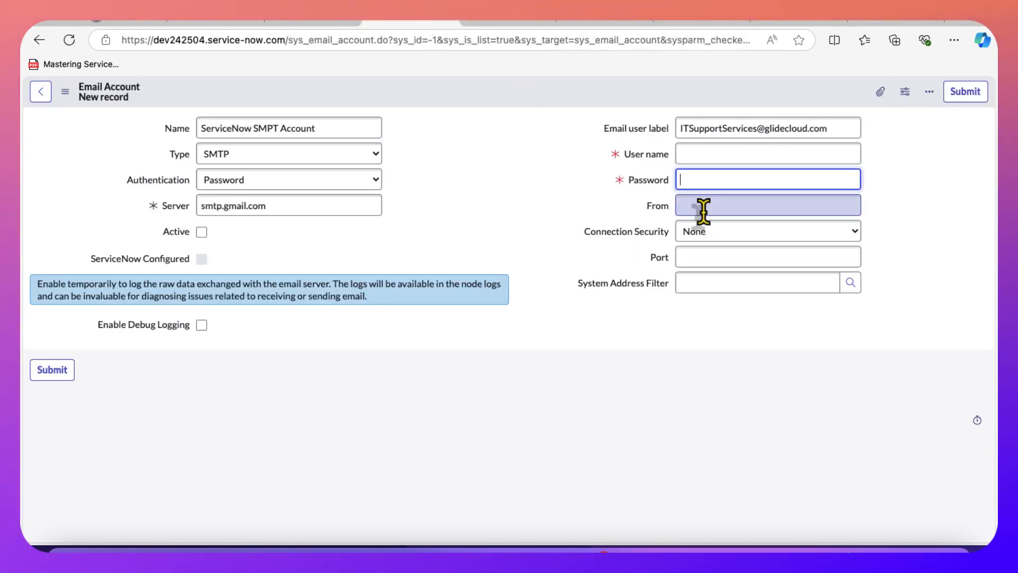
pyautogui.click(693, 156)
pyautogui.press('Down')
pyautogui.press('Return')
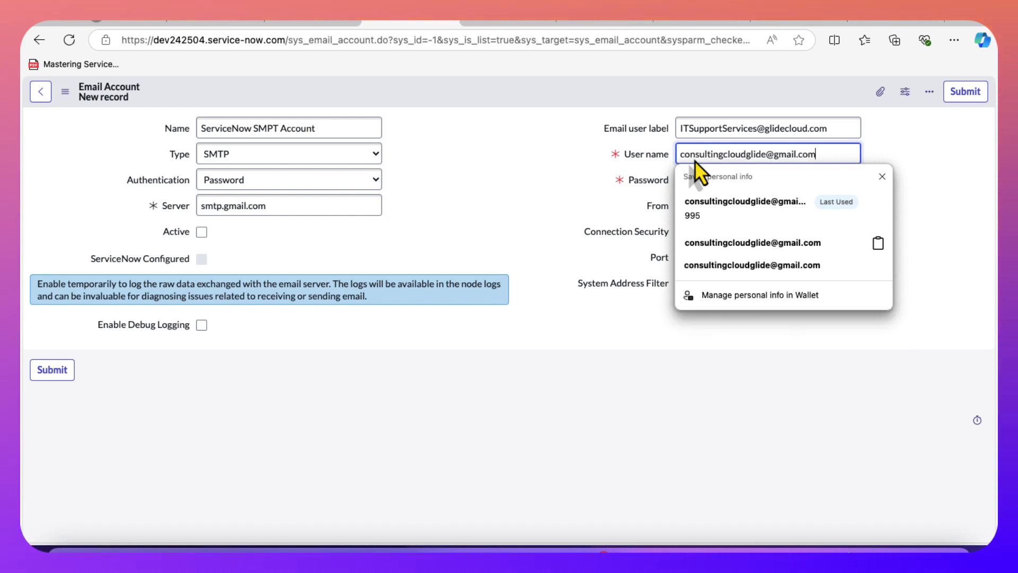
pyautogui.click(563, 177)
# Step: Paste the generated app password and set connection security to SSL/TLS
pyautogui.click(696, 184)
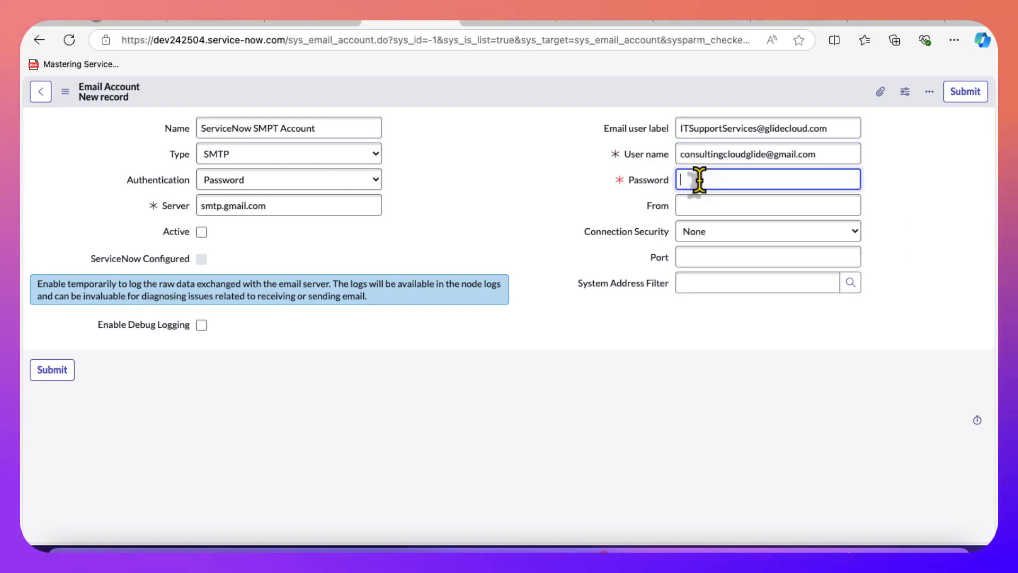
pyautogui.click(900, 23)
pyautogui.click(597, 254)
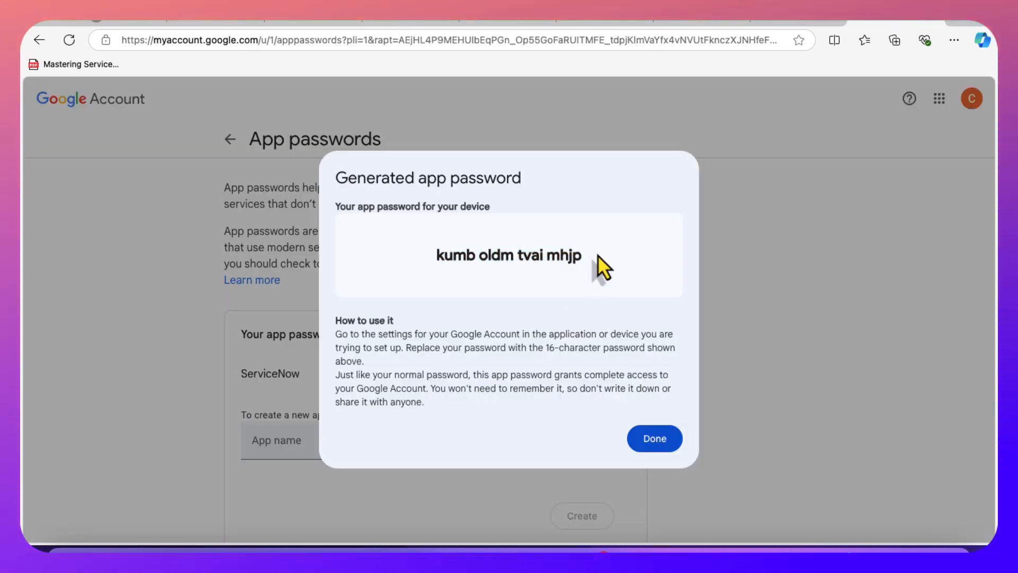
pyautogui.moveTo(593, 254); pyautogui.dragTo(431, 254)
pyautogui.hotkey('ctrl', 'c')
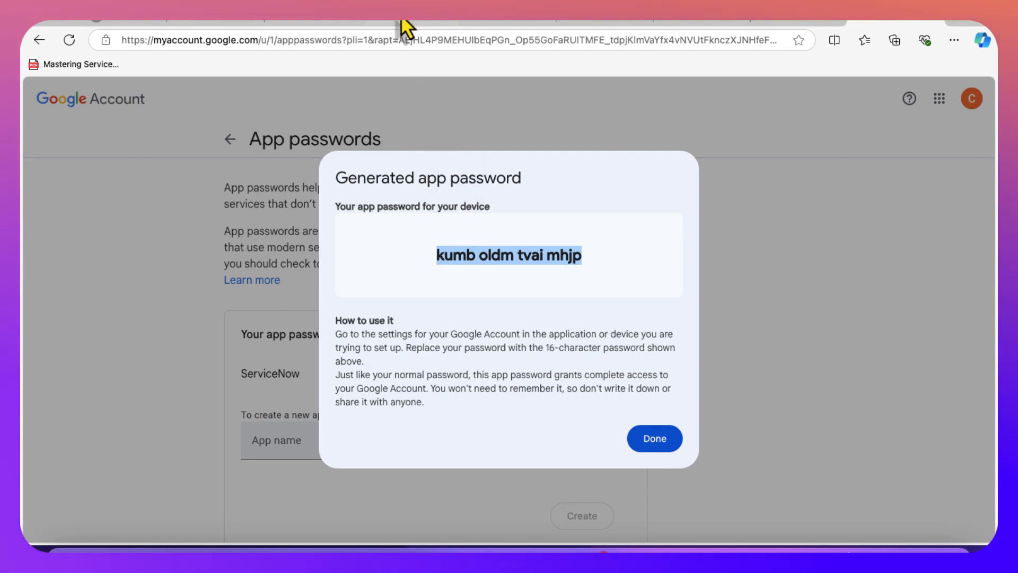
pyautogui.click(371, 24)
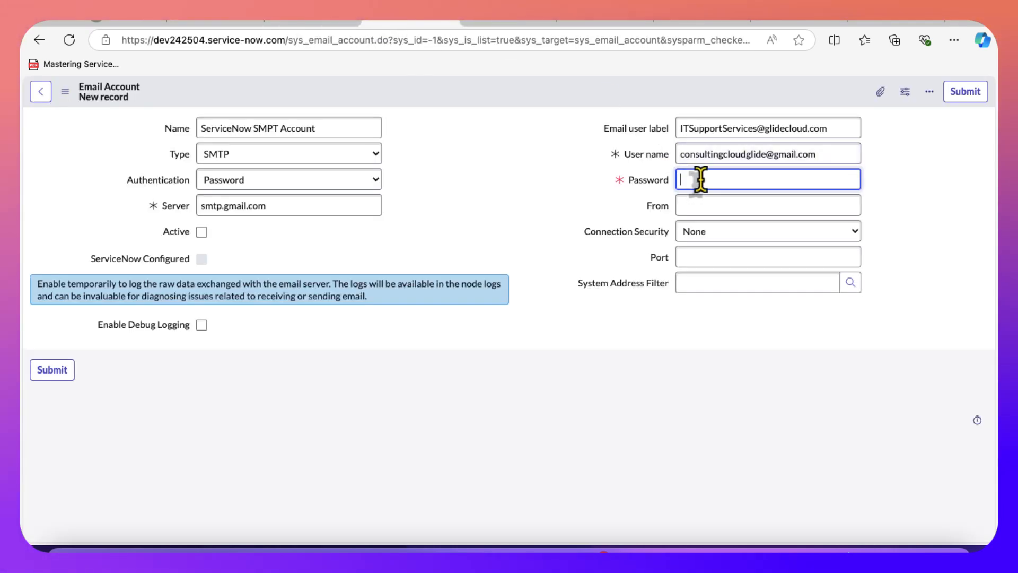
pyautogui.hotkey('ctrl', 'v')
pyautogui.click(719, 233)
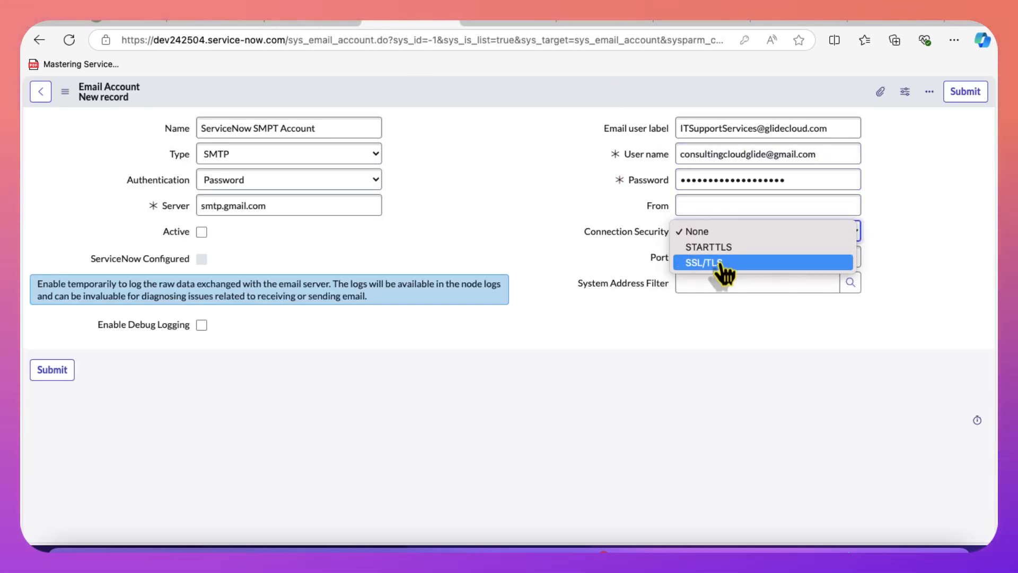
pyautogui.click(722, 264)
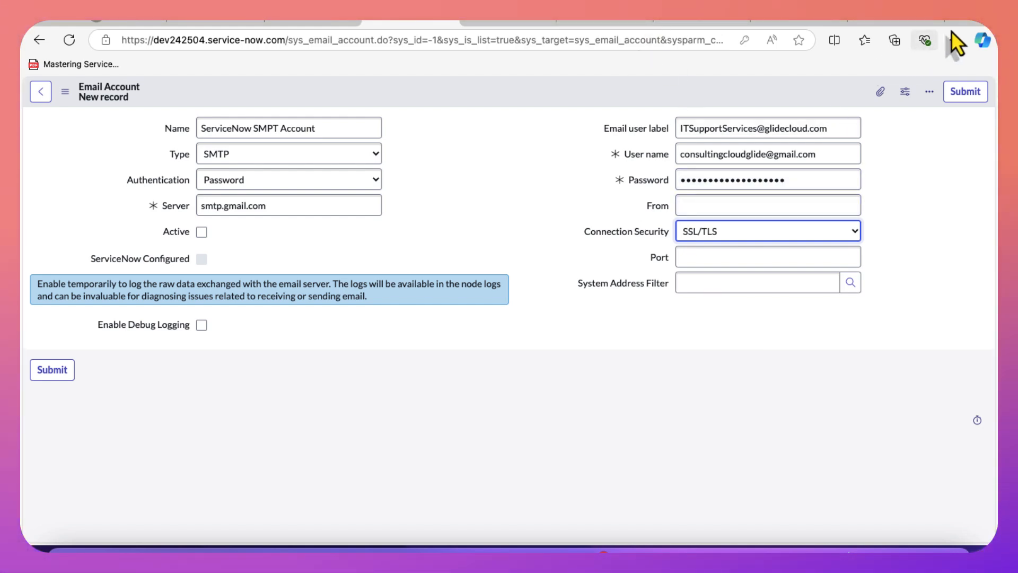
# Step: Open google.com in a new Edge tab
pyautogui.click(961, 20)
pyautogui.write('google')
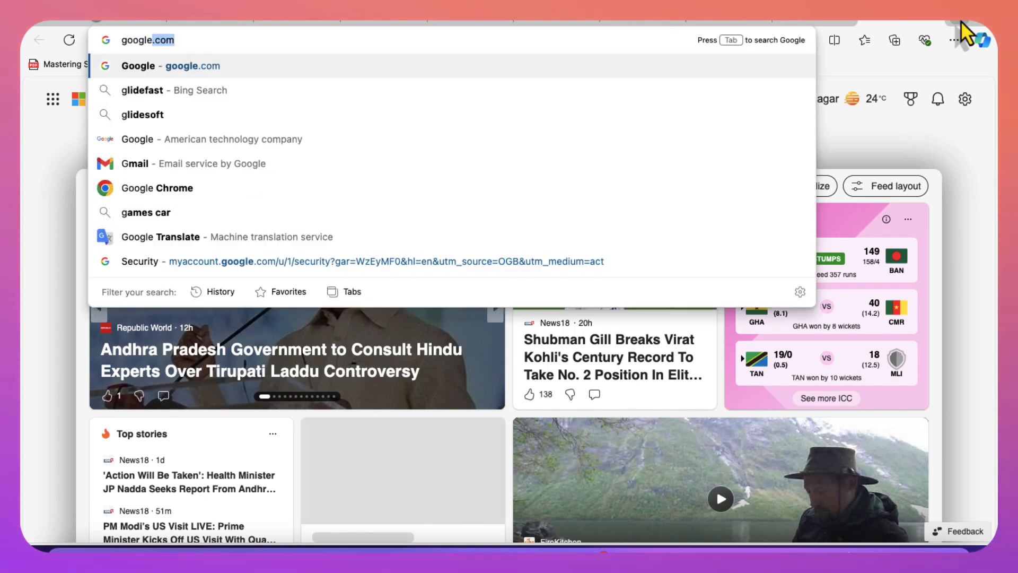
pyautogui.write('c')
pyautogui.press('BackSpace')
pyautogui.write('c')
pyautogui.press('BackSpace')
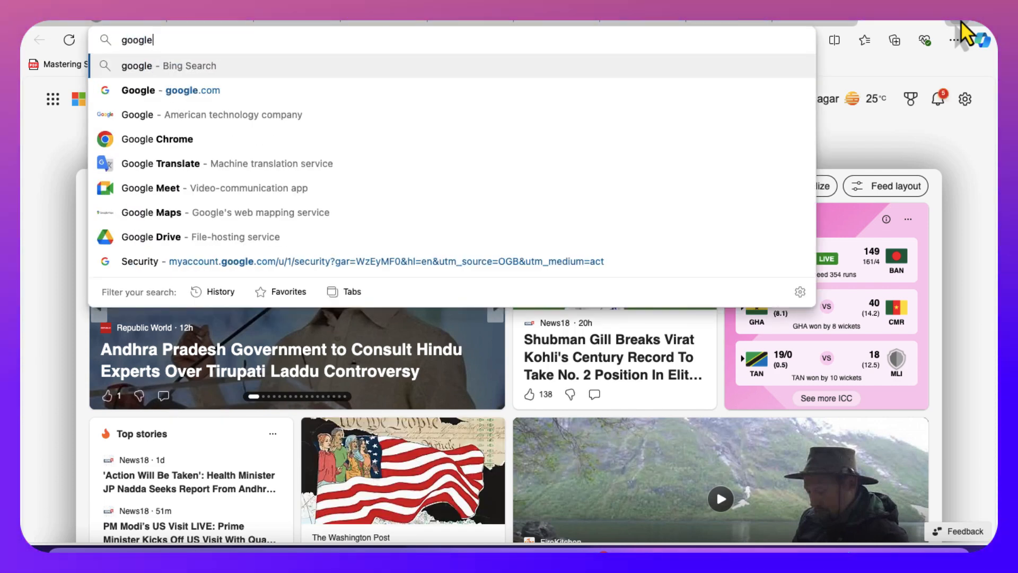
pyautogui.write('.com')
pyautogui.press('Return')
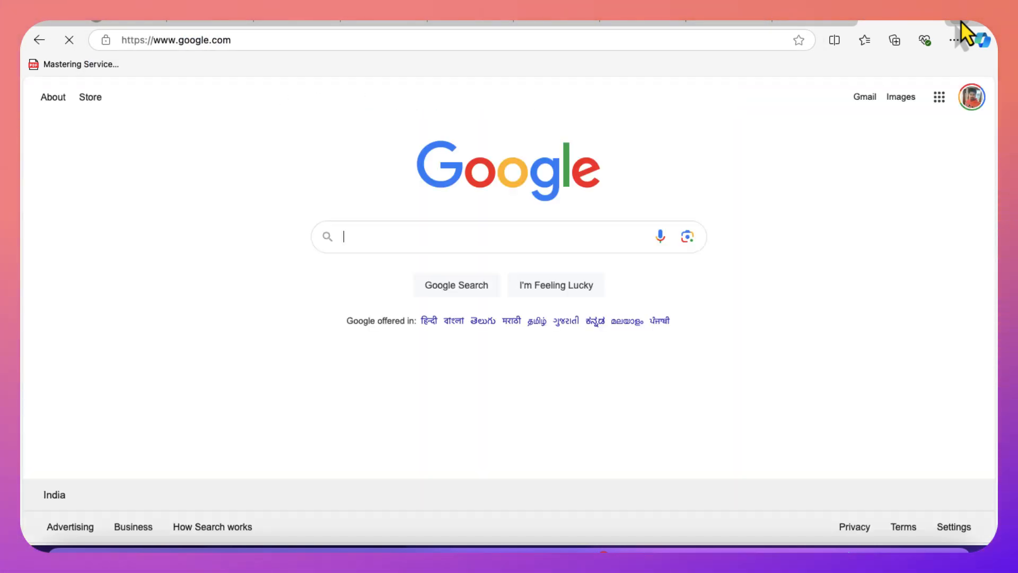
# Step: Search 'smpt mail gmail port' and pick out Gmail's SMTP ports 465 and 587
pyautogui.write('port of r')
pyautogui.press('BackSpace')
pyautogui.press('BackSpace')
pyautogui.press('BackSpace')
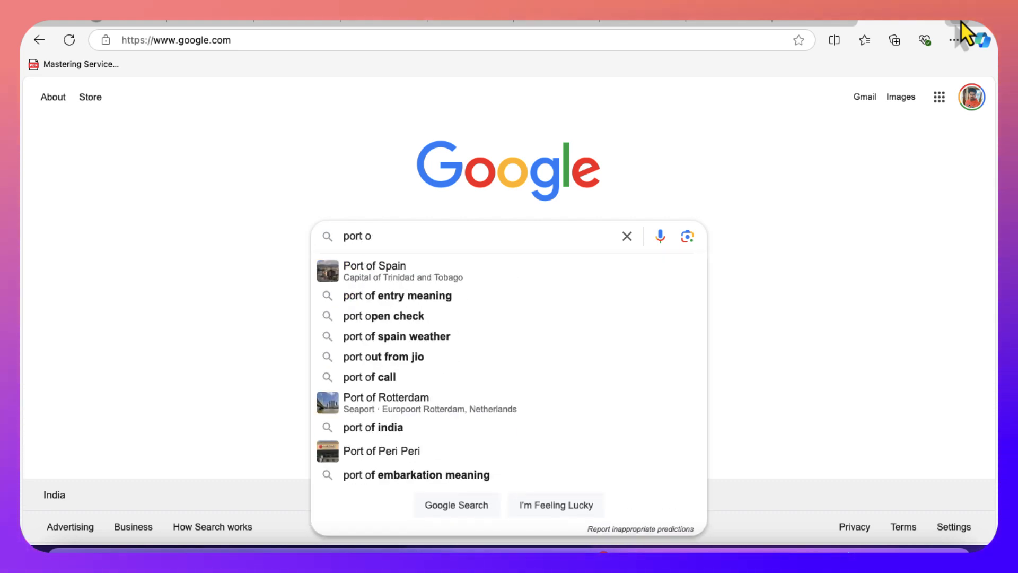
pyautogui.press('BackSpace')
pyautogui.write('f')
pyautogui.press('BackSpace')
pyautogui.press('BackSpace')
pyautogui.press('BackSpace')
pyautogui.press('BackSpace')
pyautogui.press('BackSpace')
pyautogui.press('BackSpace')
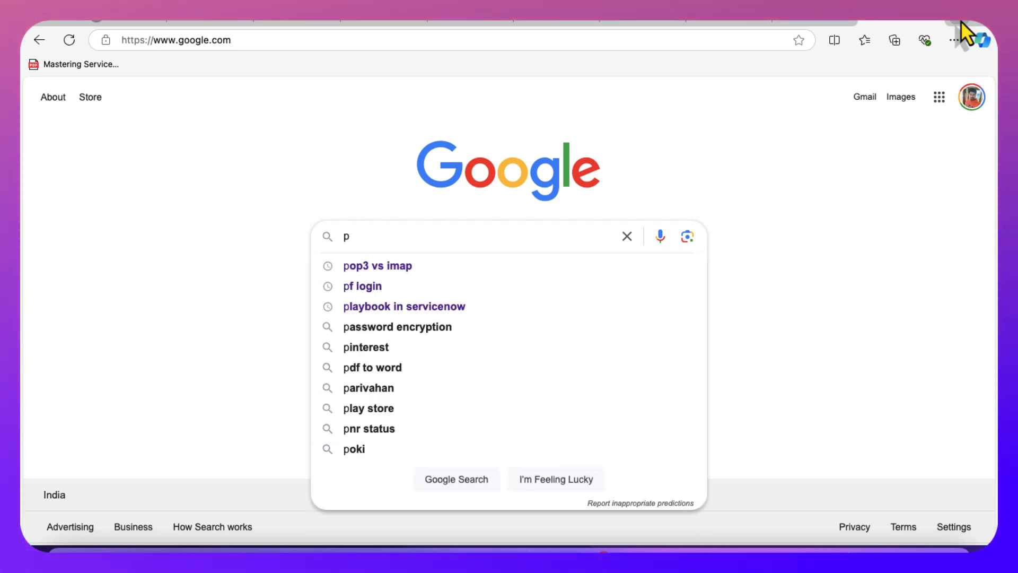
pyautogui.write('smpt')
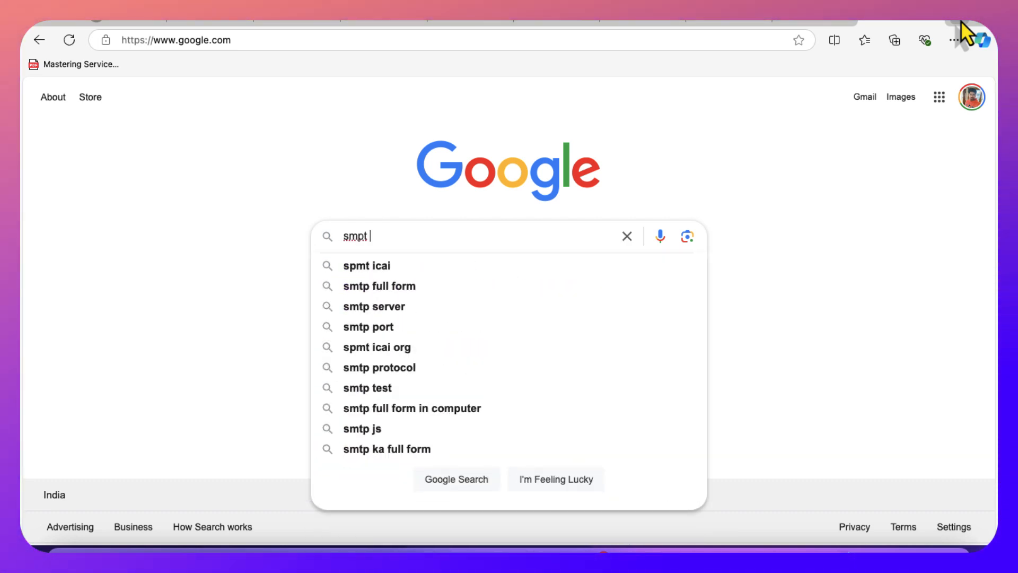
pyautogui.write(' m')
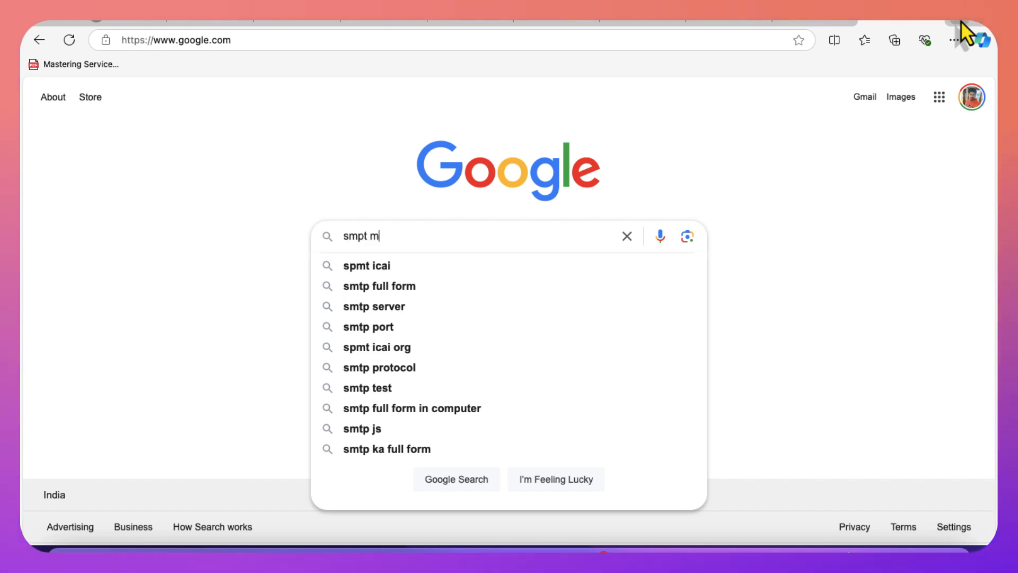
pyautogui.write('ail gmail port')
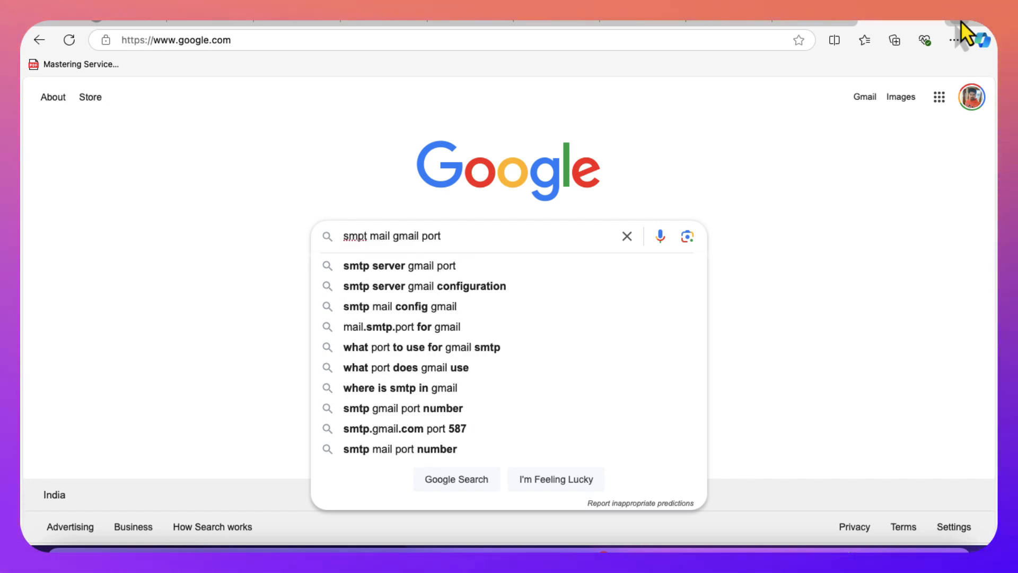
pyautogui.press('Return')
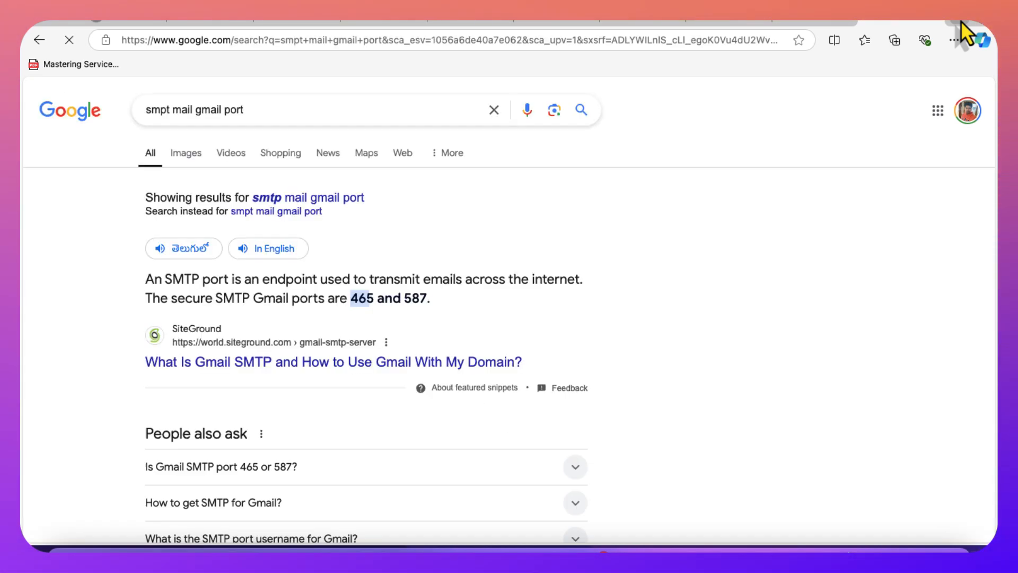
pyautogui.moveTo(413, 302); pyautogui.dragTo(366, 301)
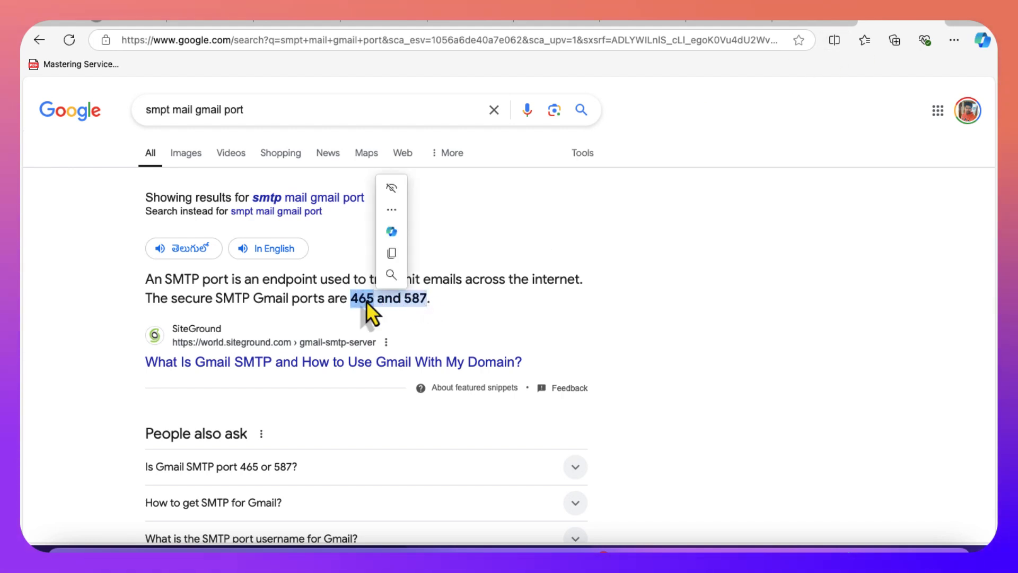
pyautogui.click(288, 23)
# Step: Enter port 465 and tick Active on the SMTP account form
pyautogui.click(384, 23)
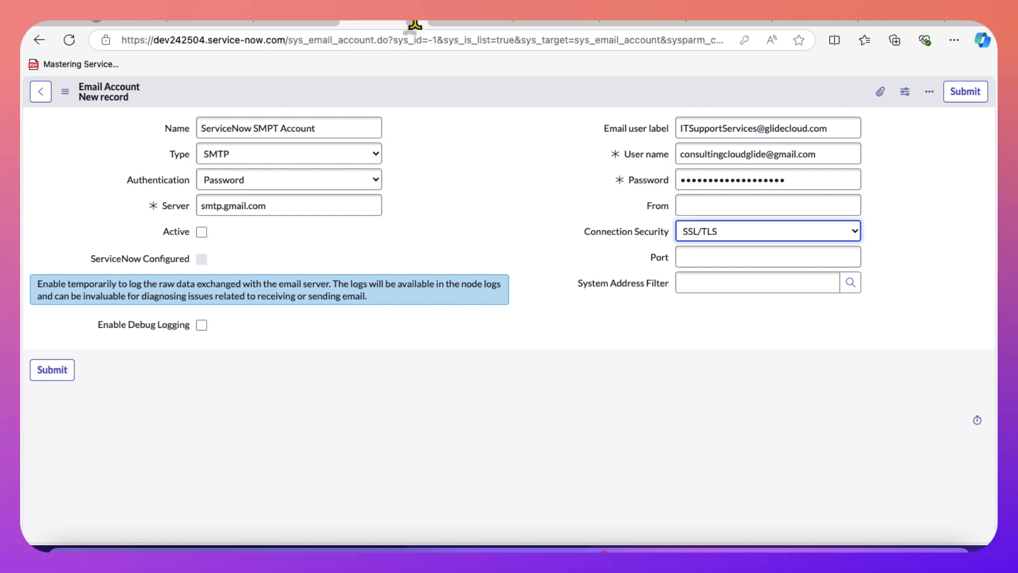
pyautogui.click(695, 258)
pyautogui.write('465')
pyautogui.click(526, 355)
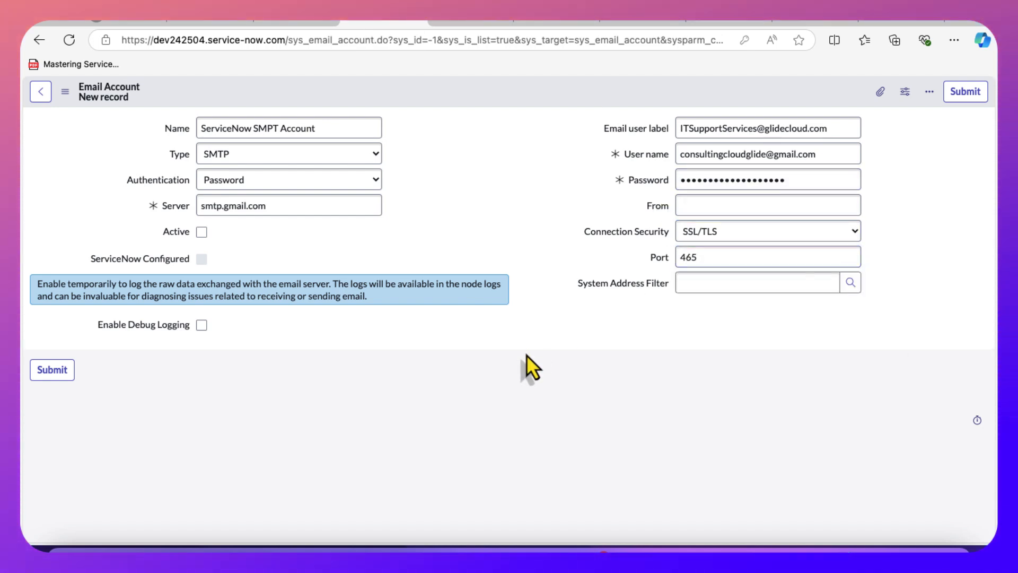
pyautogui.click(202, 232)
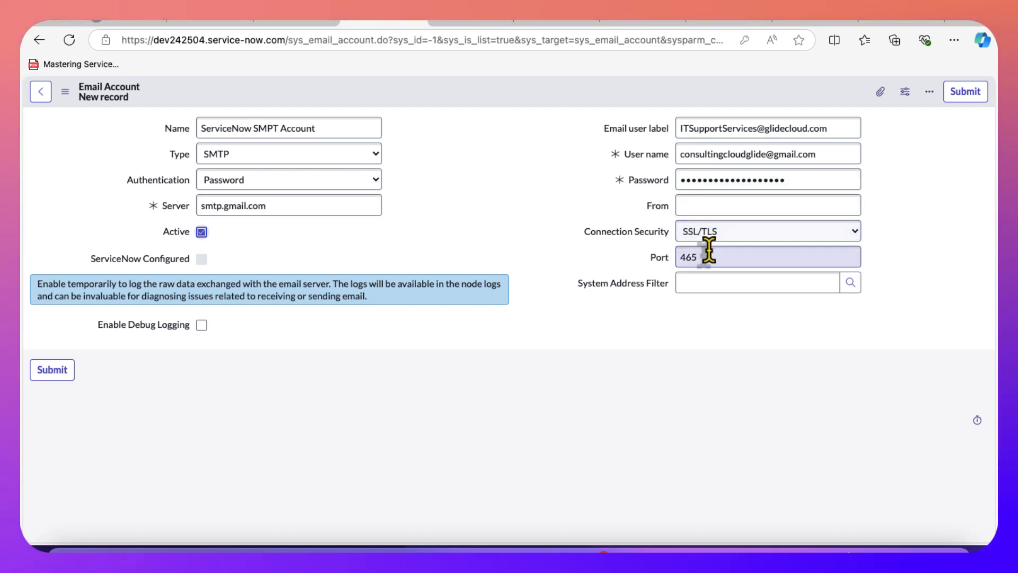
# Step: Save the SMTP account record and confirm its connection test succeeds
pyautogui.rightClick(549, 86)
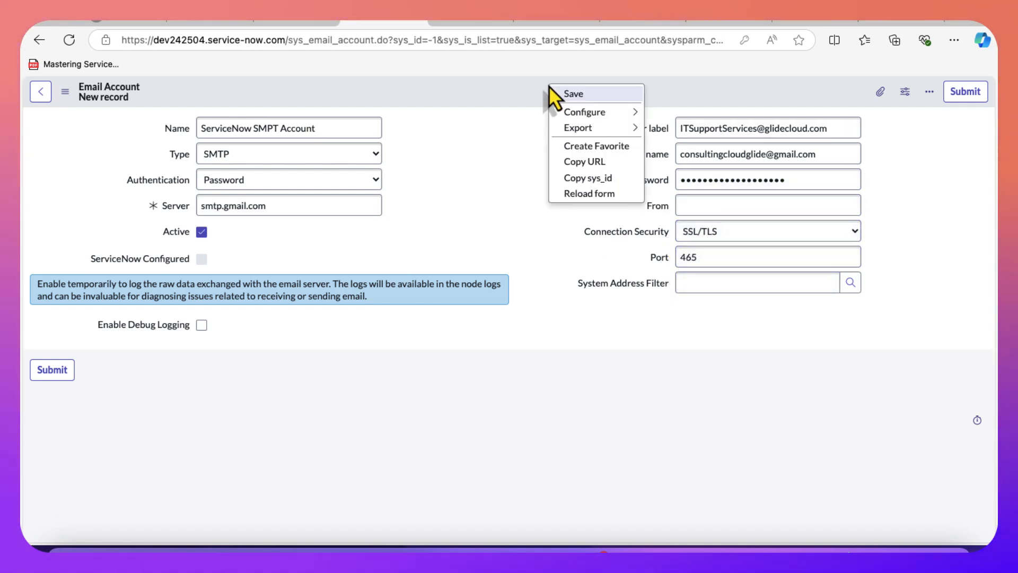
pyautogui.click(566, 98)
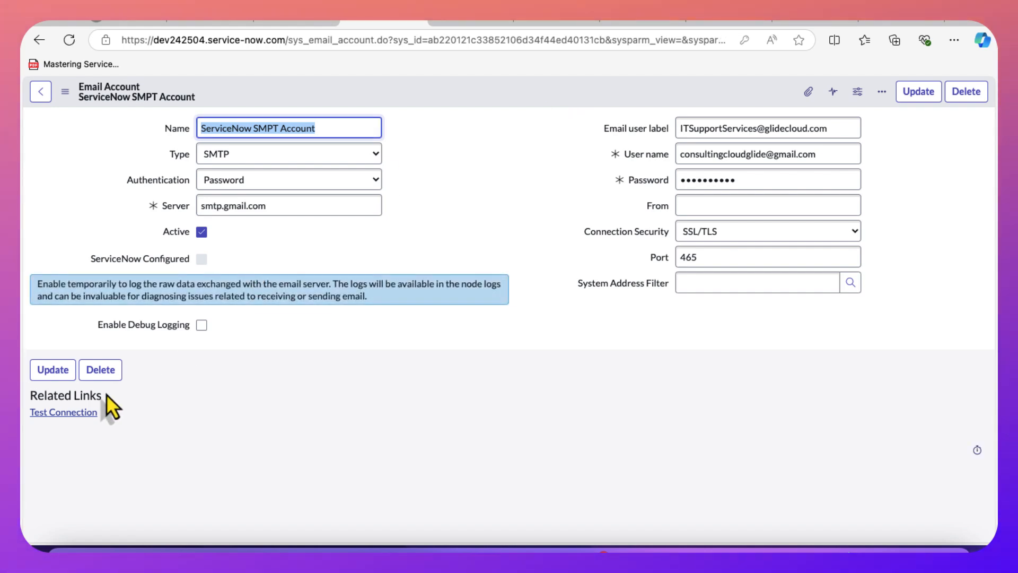
pyautogui.click(76, 415)
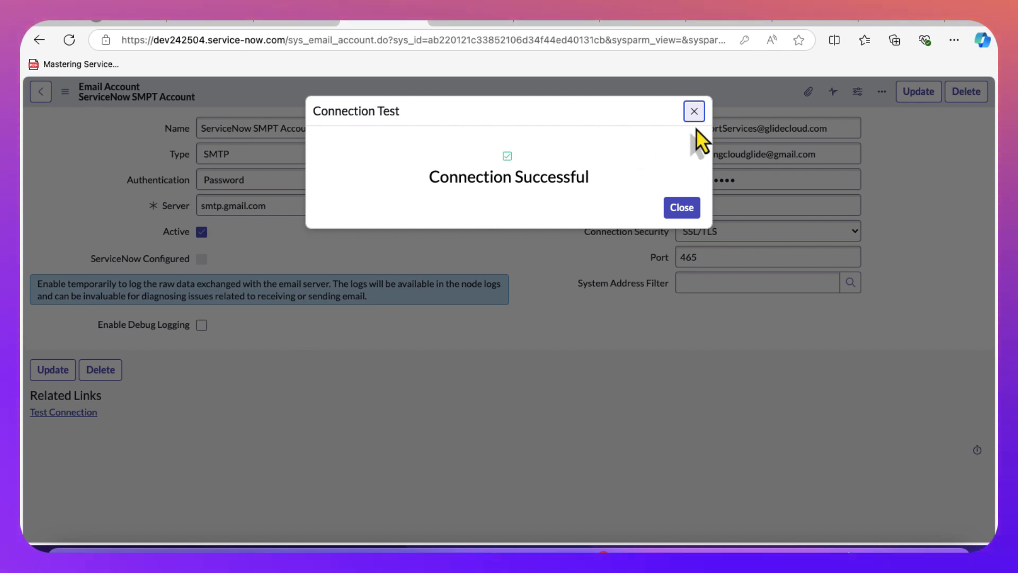
pyautogui.click(694, 112)
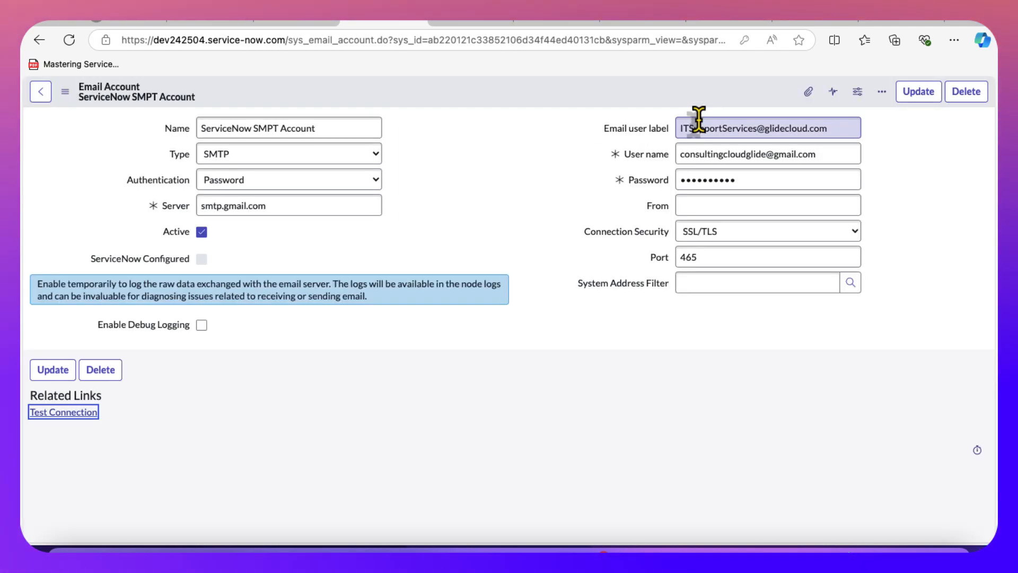
pyautogui.click(298, 21)
# Step: Filter the All menu by 'ema' and open System Logs > Emails, listing today's 46 messages
pyautogui.click(169, 97)
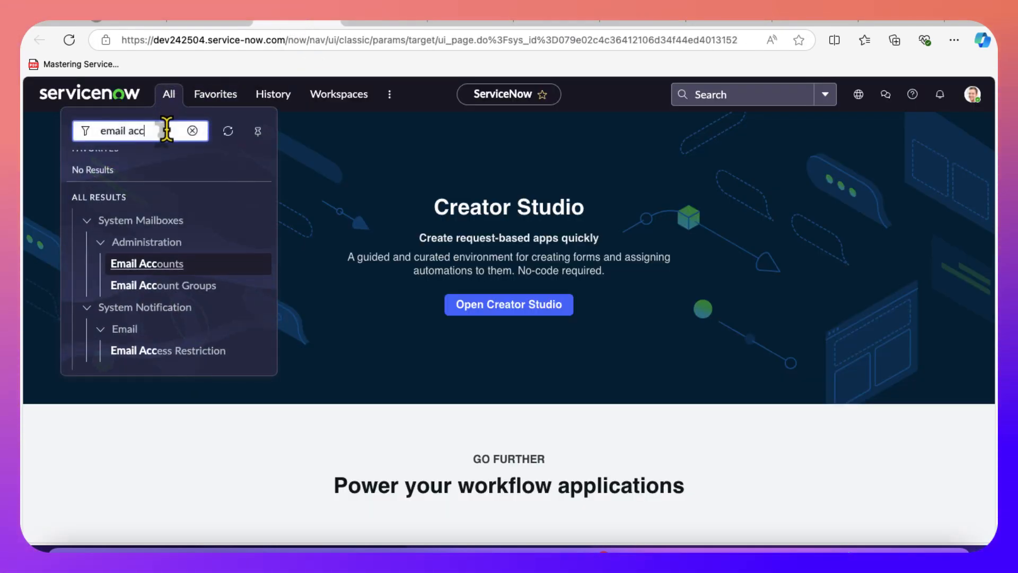
pyautogui.press('super+a')
pyautogui.press('BackSpace')
pyautogui.write('ema')
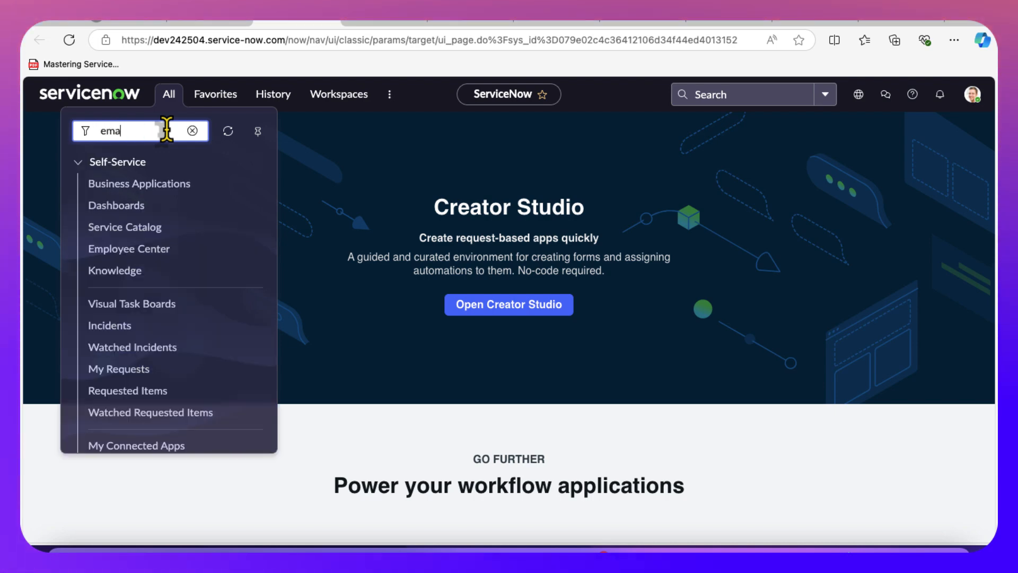
pyautogui.scroll(-4, 170, 272)
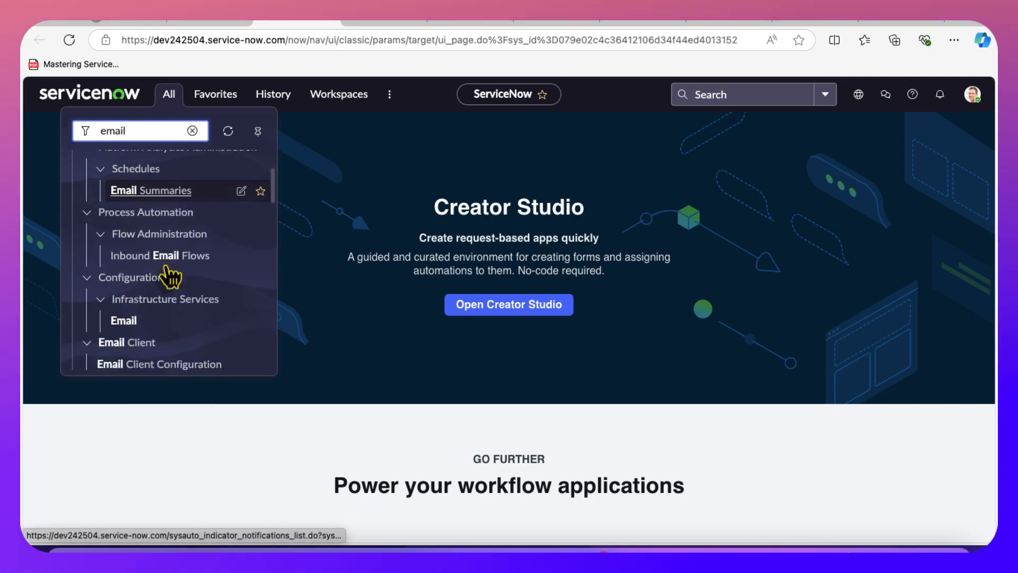
pyautogui.scroll(-5, 139, 262)
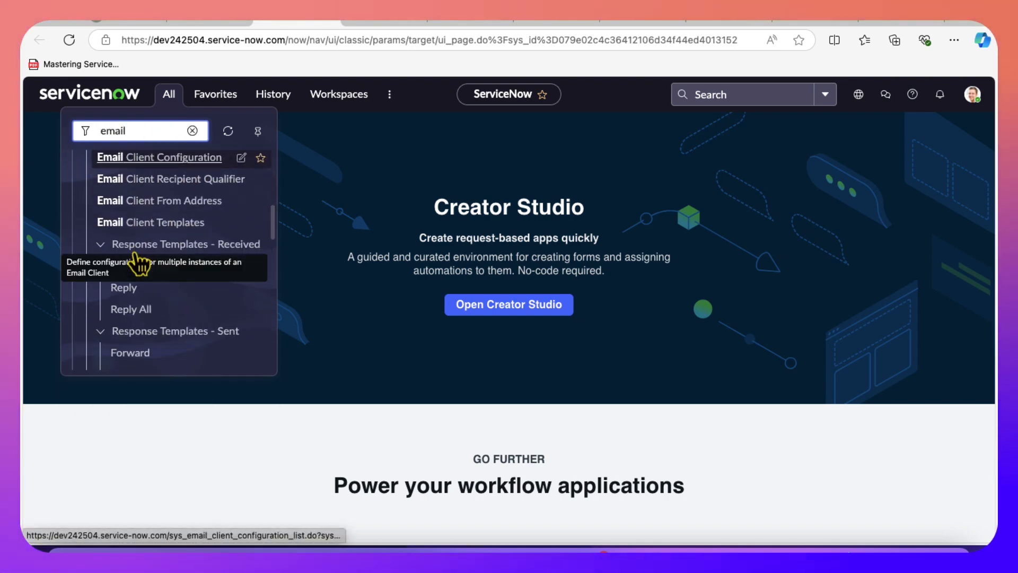
pyautogui.scroll(-5, 139, 262)
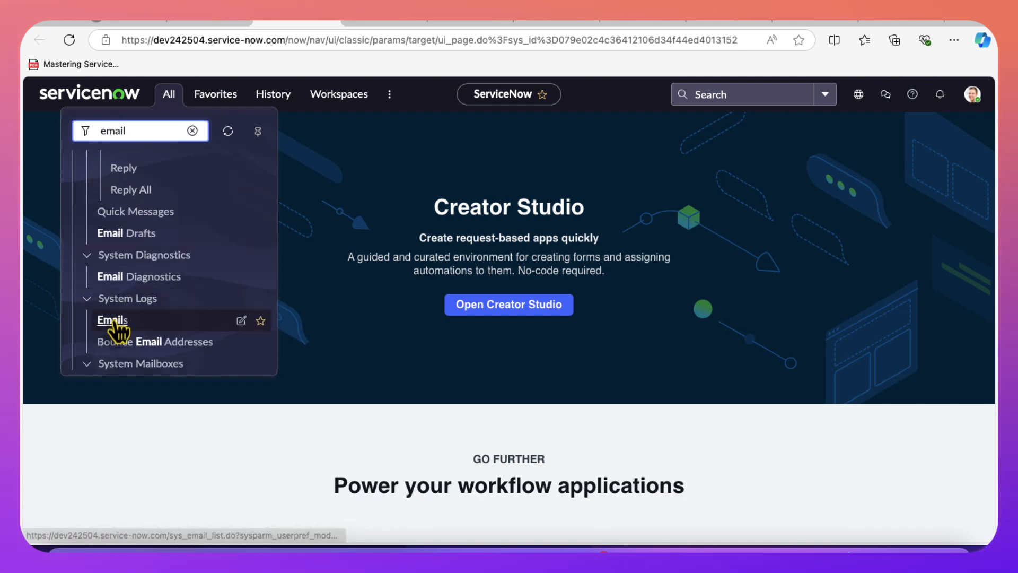
pyautogui.click(115, 322)
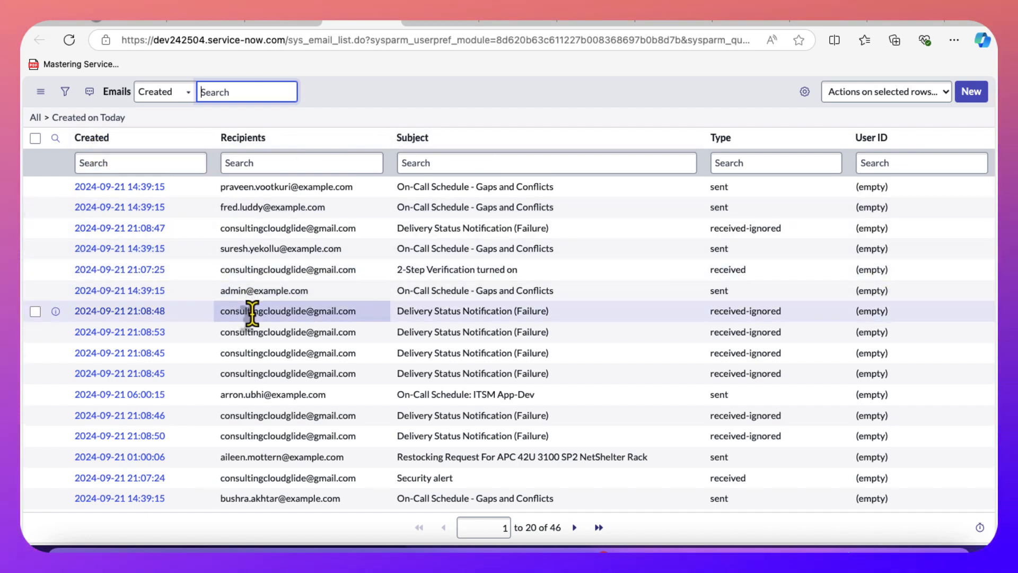
pyautogui.scroll(-3, 252, 313)
pyautogui.scroll(3, 252, 313)
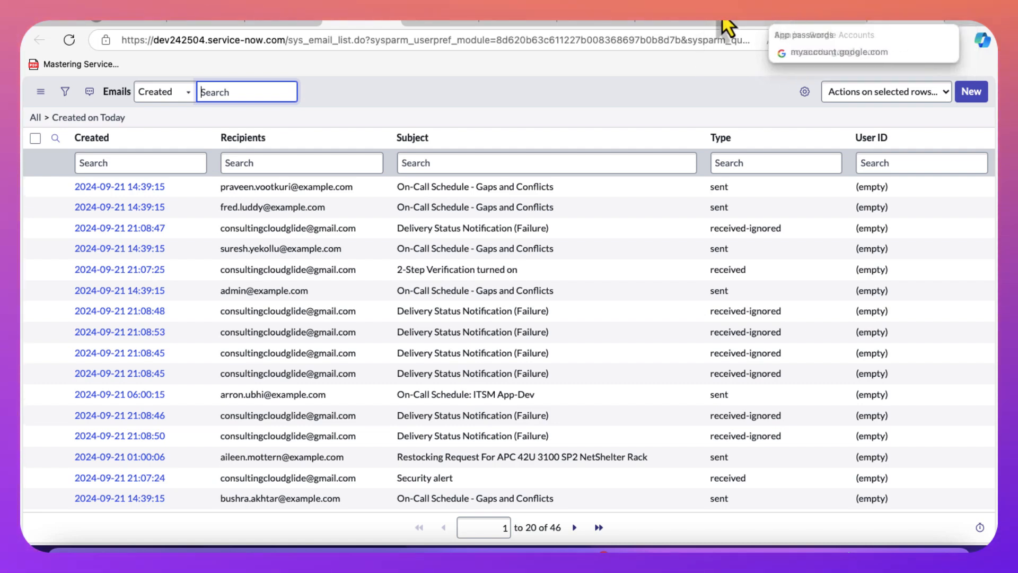
# Step: Review the Gmail inbox's Delivery Status Notification failures, then return to ServiceNow's Email Properties page
pyautogui.click(657, 22)
pyautogui.scroll(-7, 591, 257)
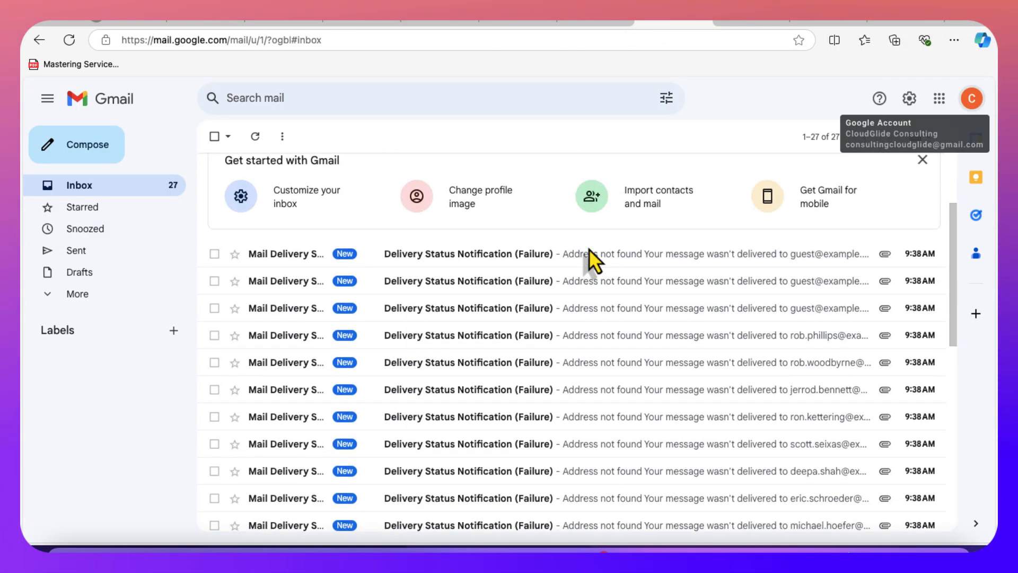
pyautogui.scroll(-3, 592, 257)
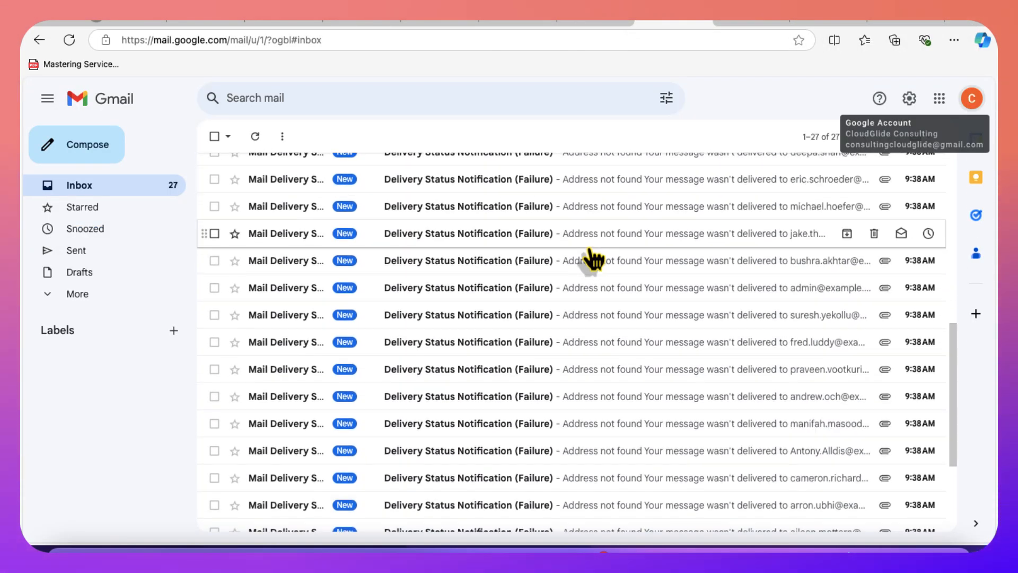
pyautogui.scroll(-3, 567, 334)
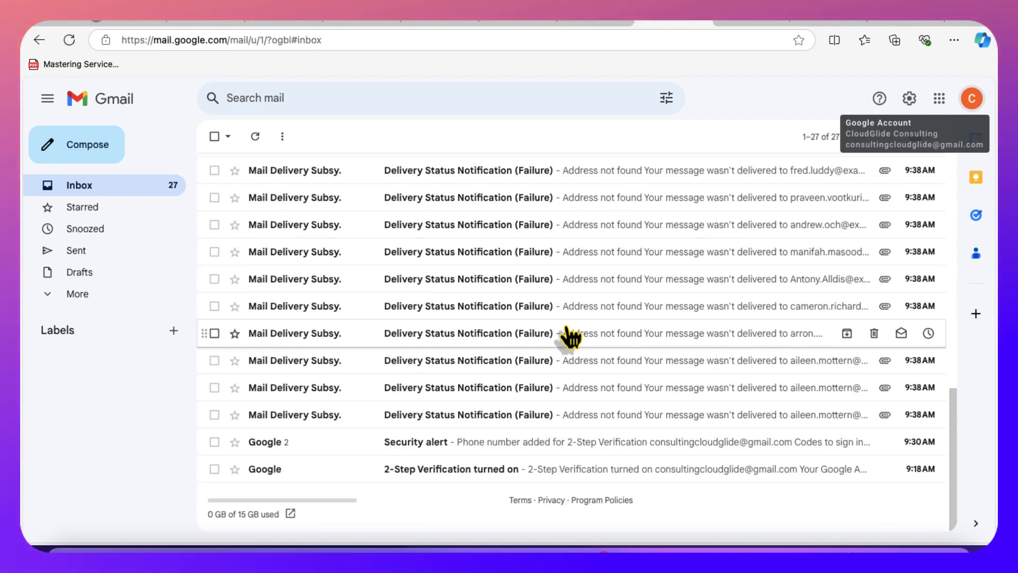
pyautogui.scroll(5, 566, 328)
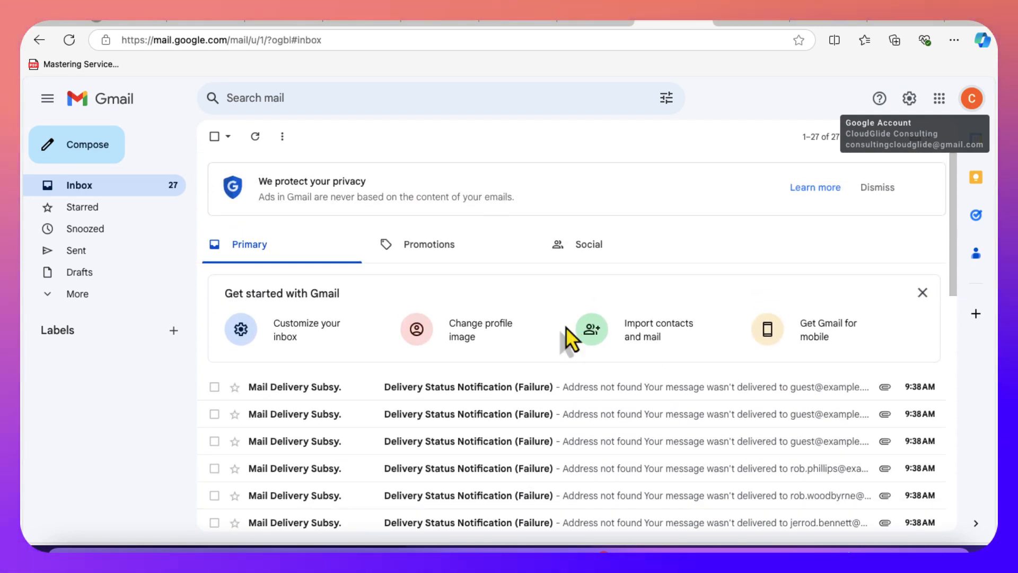
pyautogui.scroll(-3, 578, 217)
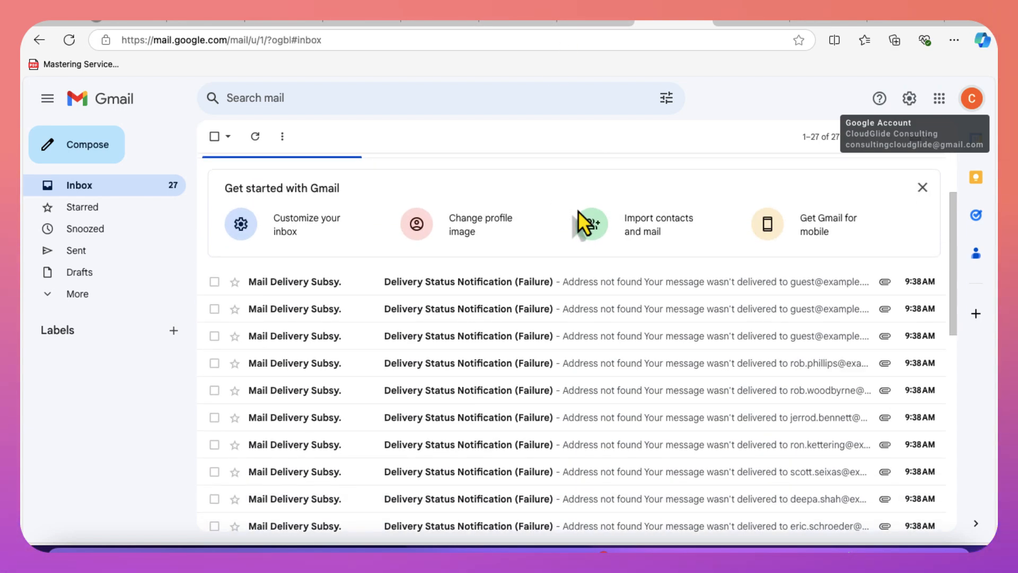
pyautogui.scroll(-5, 578, 211)
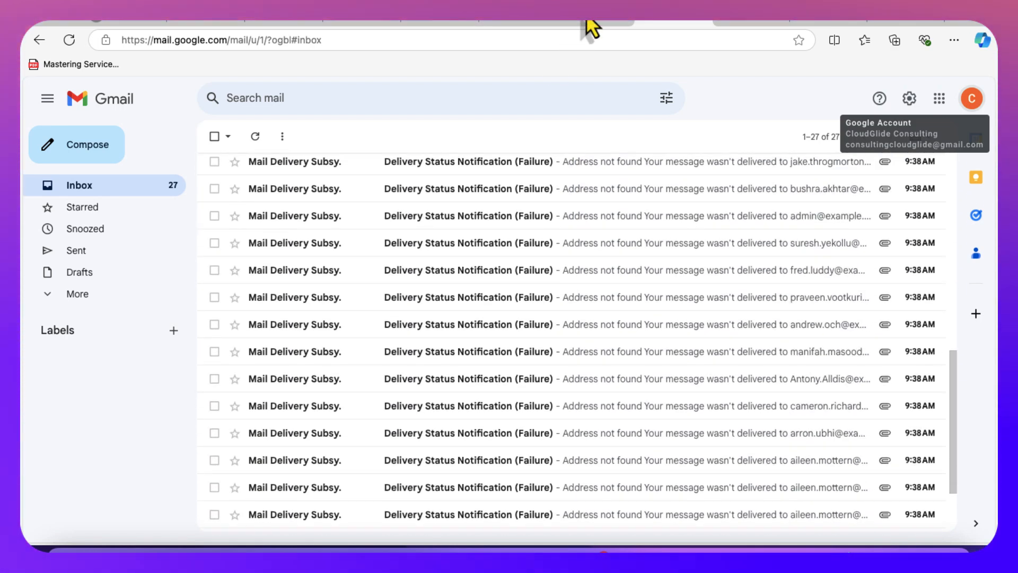
pyautogui.click(588, 21)
pyautogui.click(518, 23)
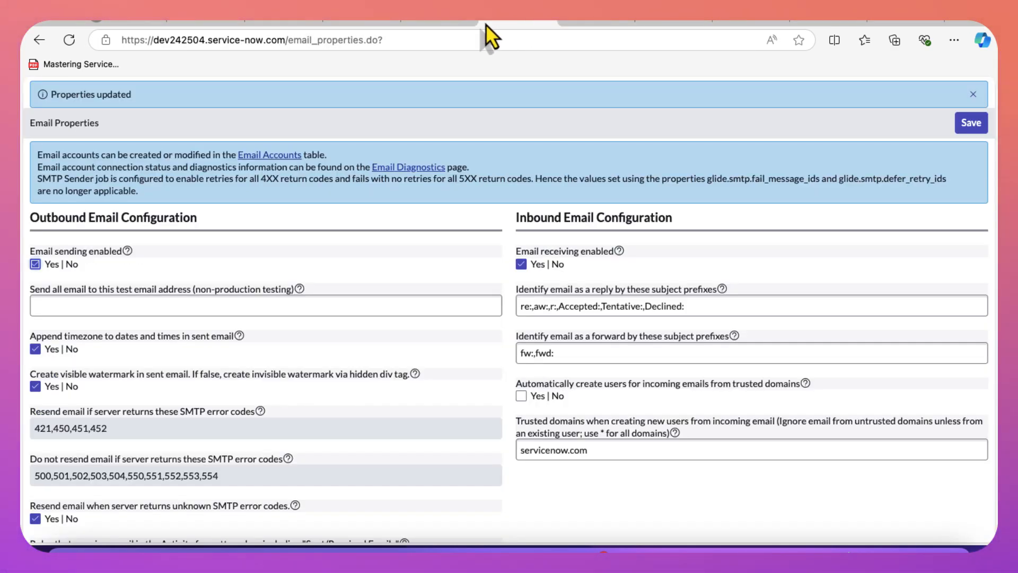
# Step: Page through today's logged emails with Next, last page and Previous
pyautogui.click(451, 25)
pyautogui.click(352, 27)
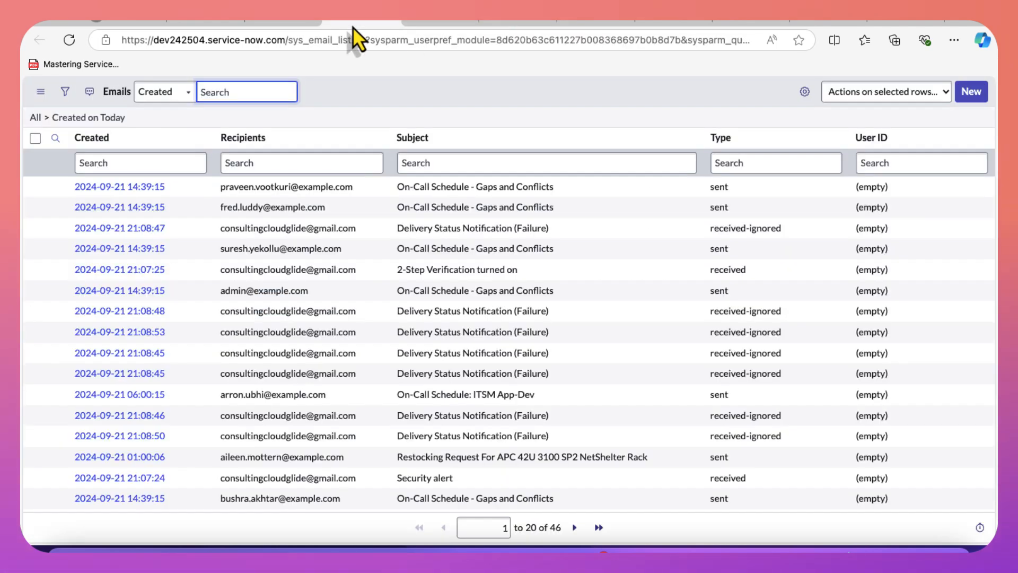
pyautogui.scroll(-5, 448, 373)
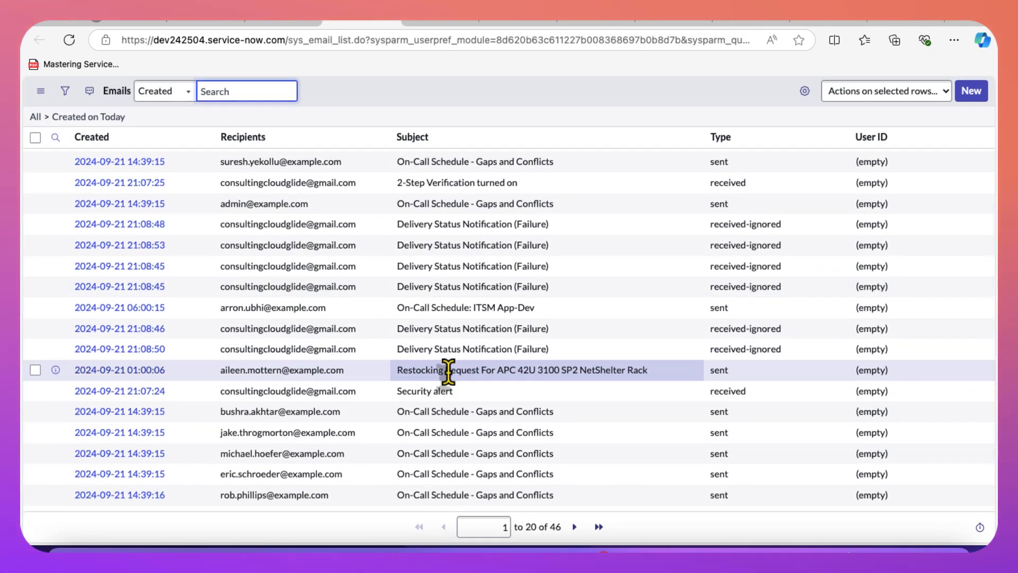
pyautogui.click(574, 527)
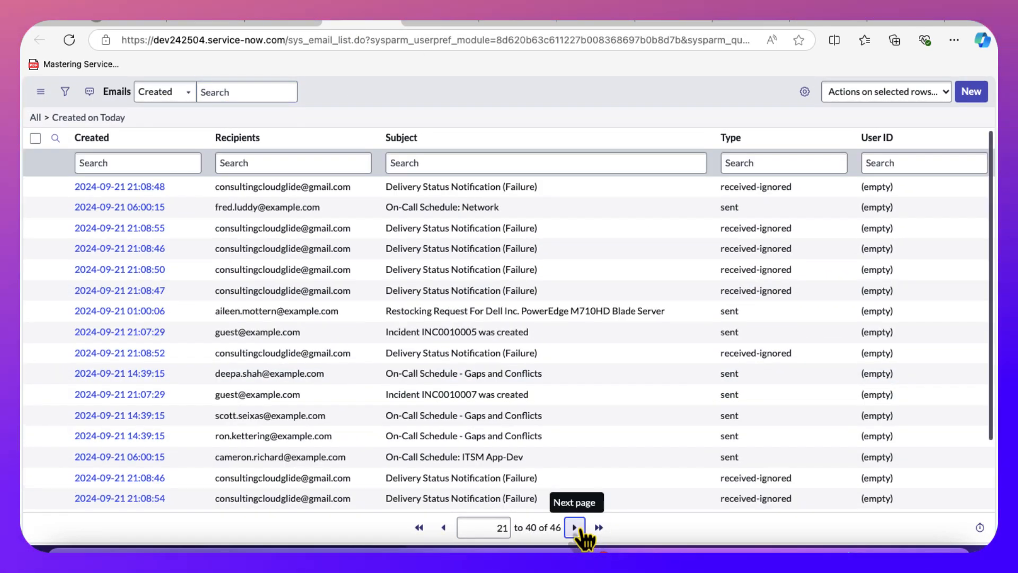
pyautogui.scroll(-3, 518, 435)
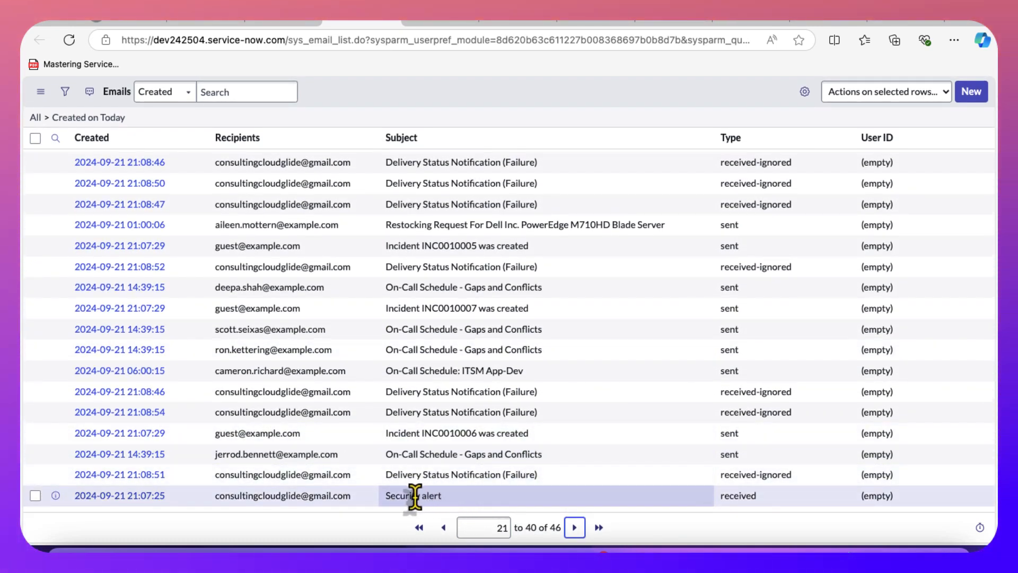
pyautogui.click(574, 532)
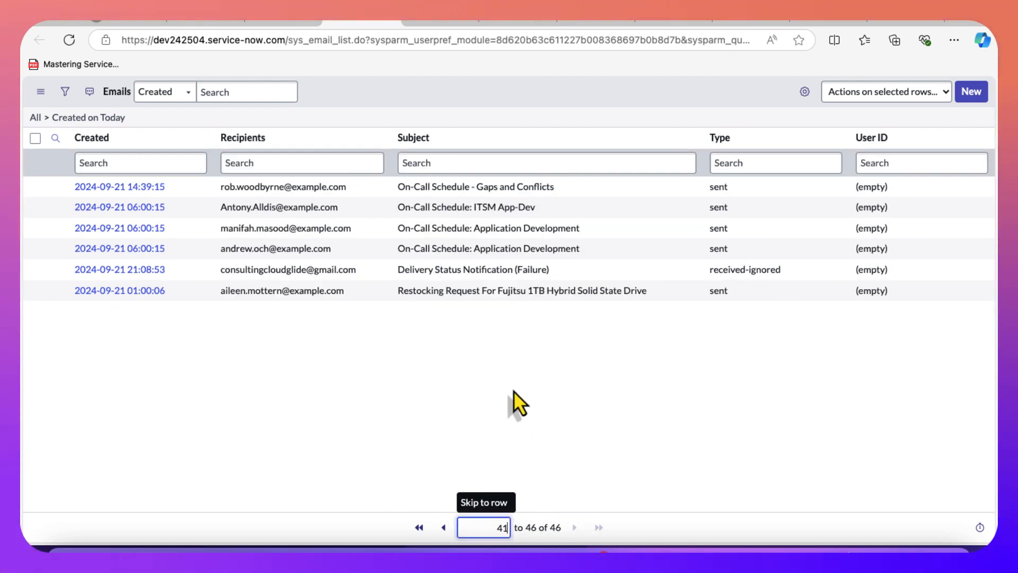
pyautogui.click(443, 527)
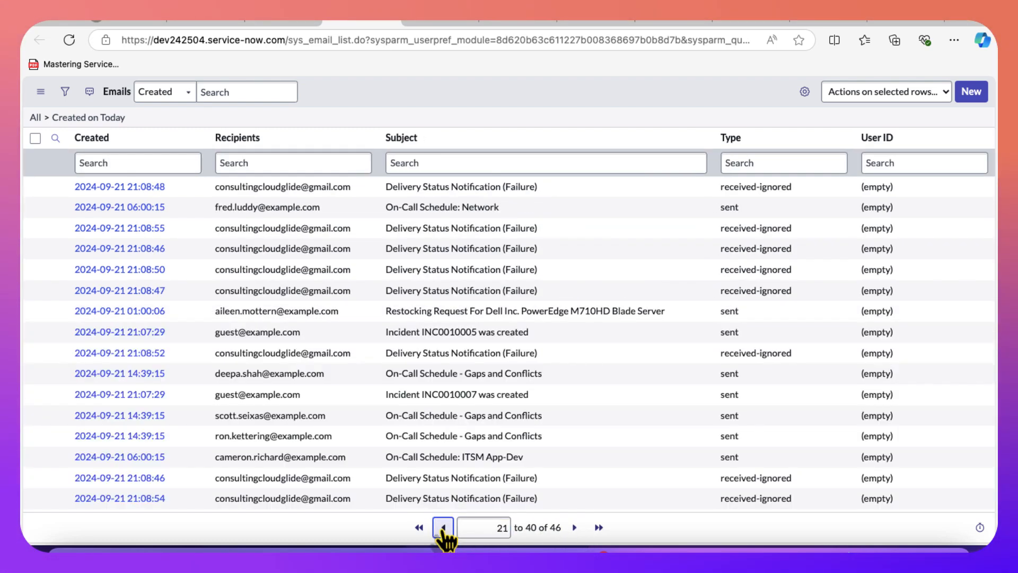
pyautogui.scroll(-3, 438, 483)
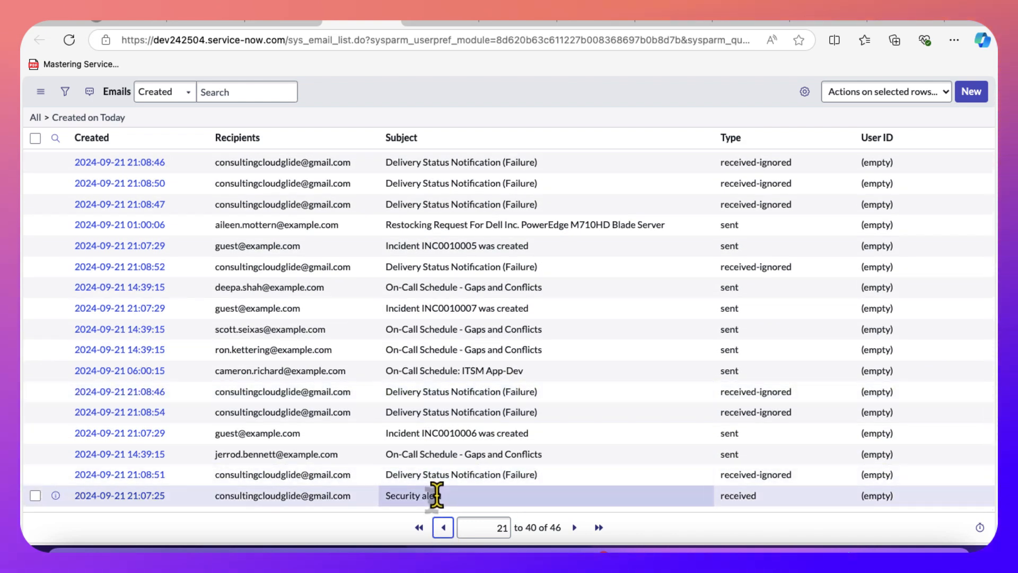
# Step: Show only the 3 received emails via Show Matching, then check them in the Gmail inbox
pyautogui.rightClick(733, 496)
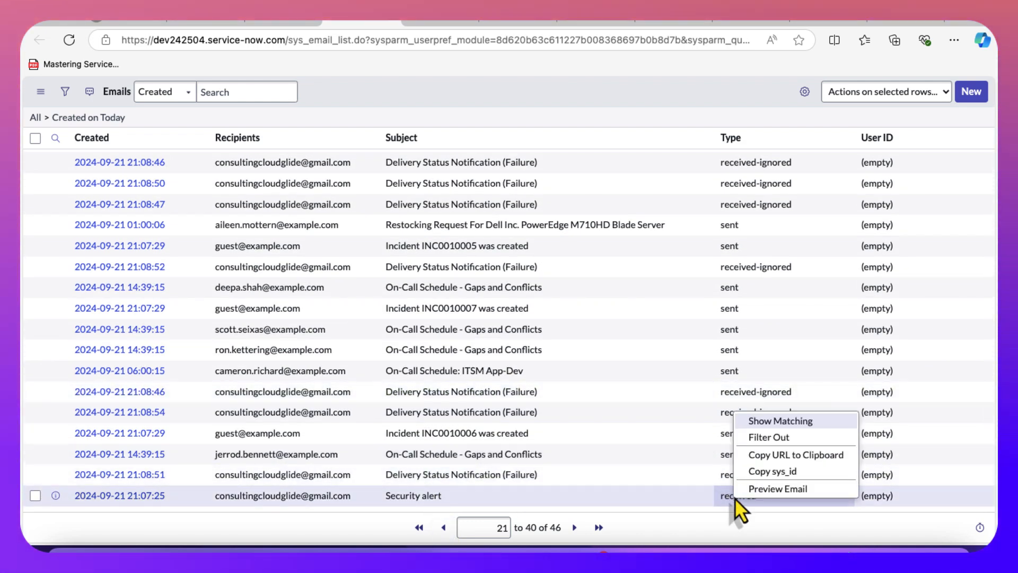
pyautogui.click(784, 420)
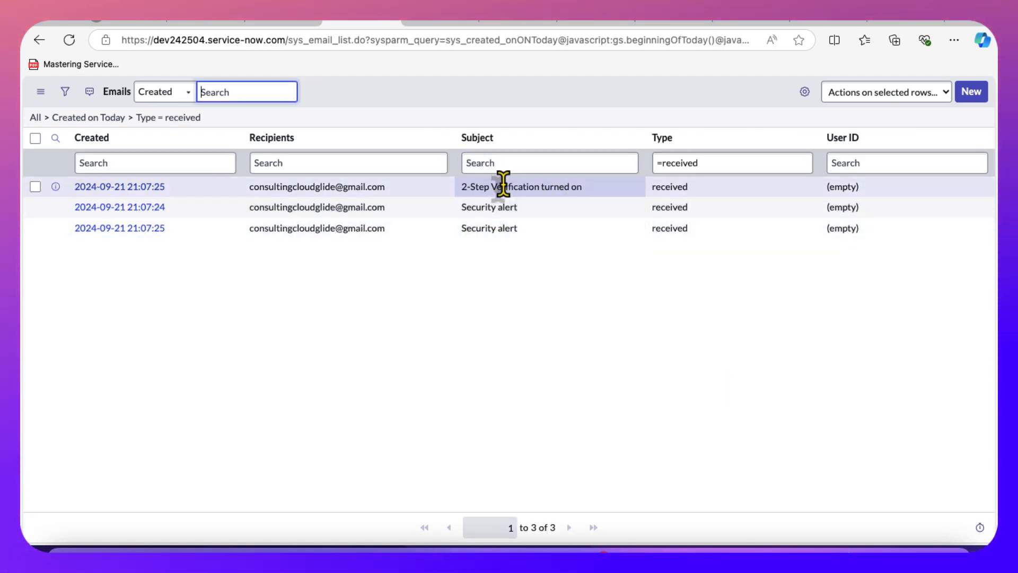
pyautogui.click(670, 25)
pyautogui.scroll(-1, 554, 294)
pyautogui.scroll(-2, 554, 294)
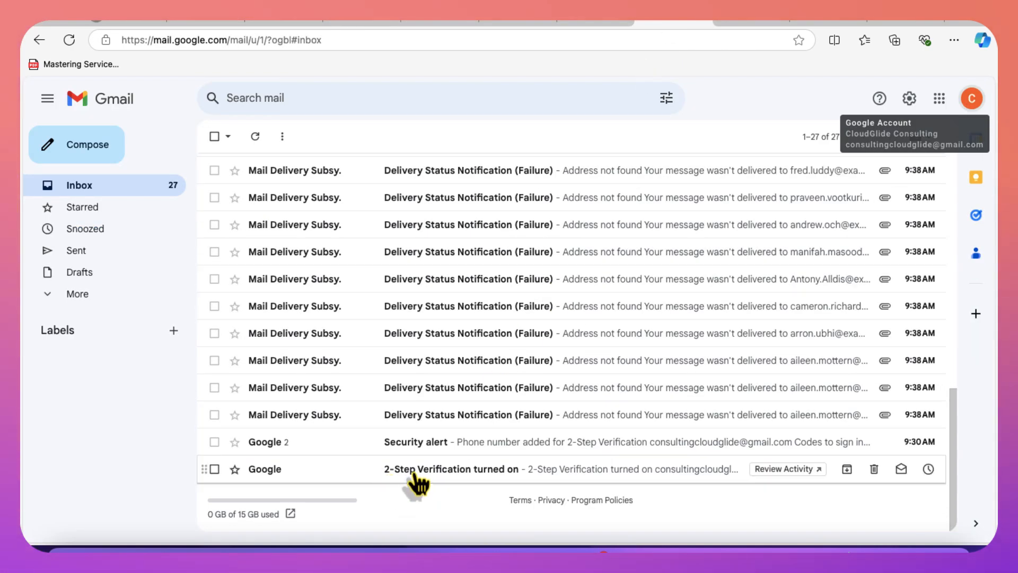
pyautogui.scroll(5, 421, 454)
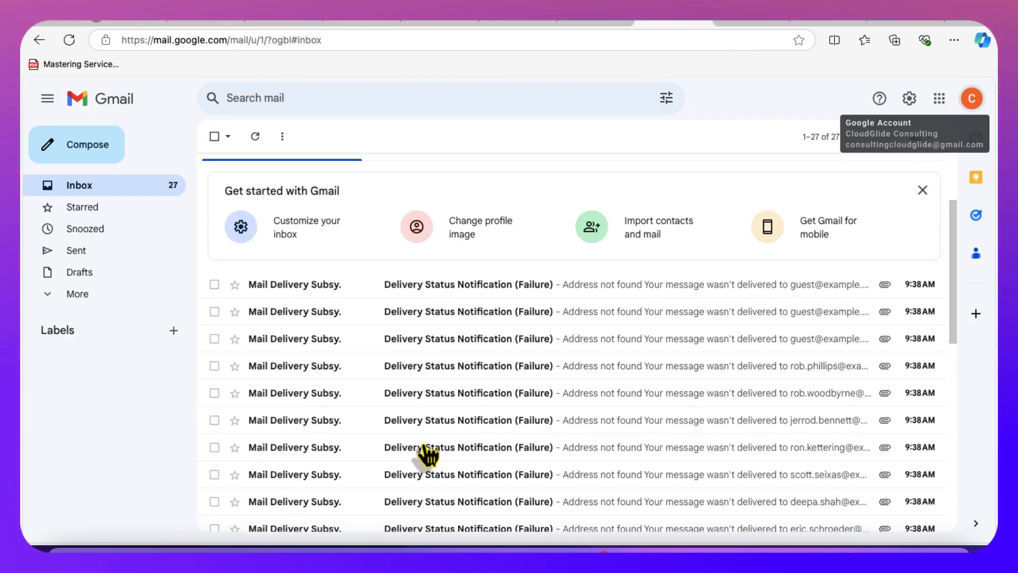
pyautogui.scroll(2, 427, 455)
pyautogui.scroll(-6, 425, 450)
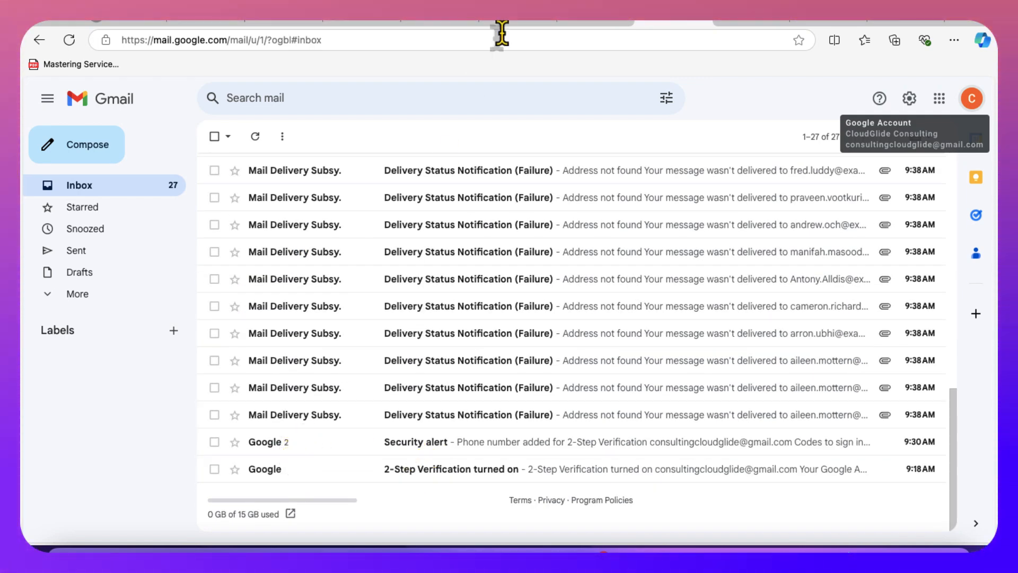
# Step: Remove the Type = received filter to list all 46 emails, then open Creator Studio's All menu
pyautogui.click(355, 22)
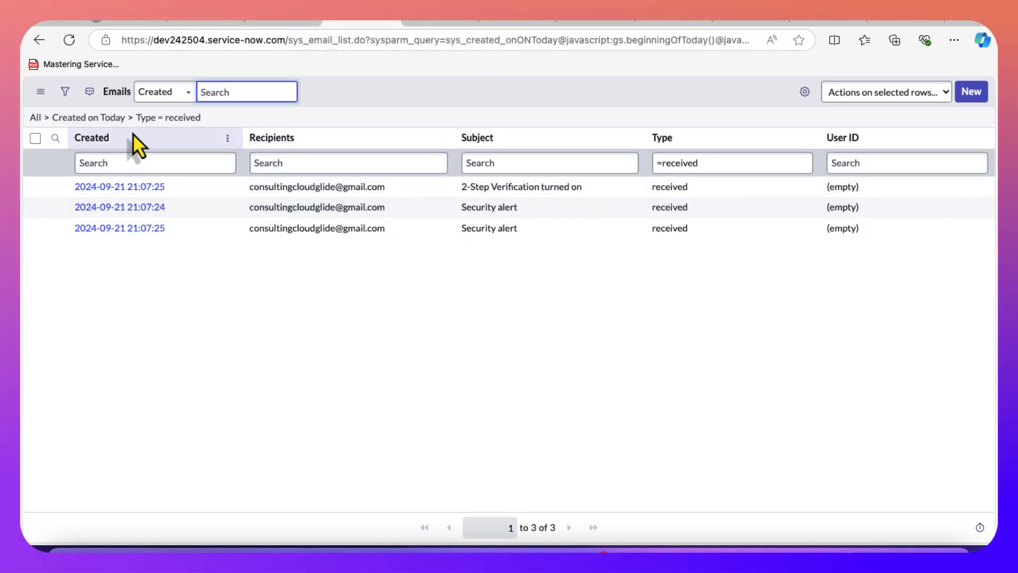
pyautogui.click(131, 118)
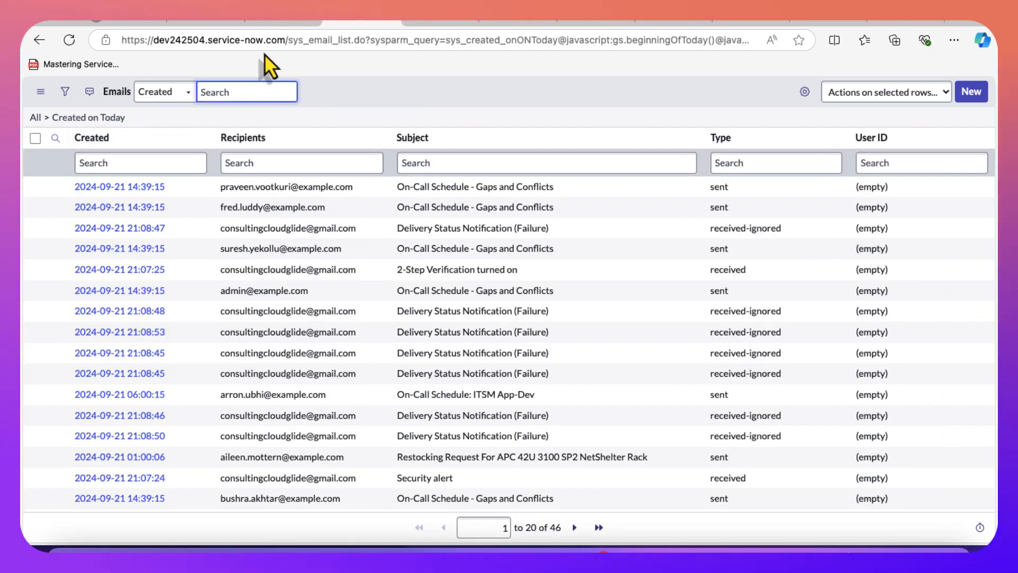
pyautogui.click(275, 20)
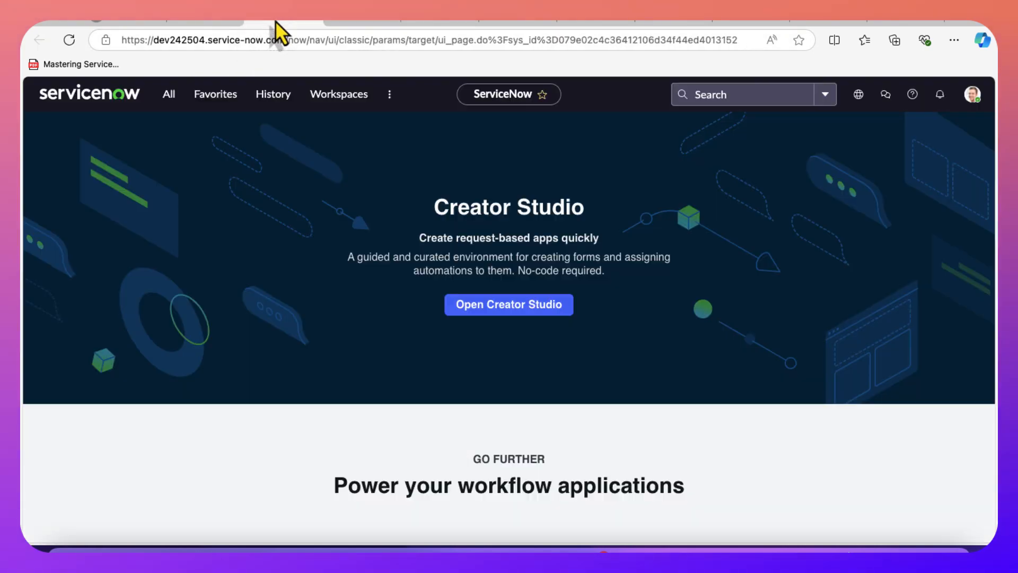
pyautogui.click(171, 97)
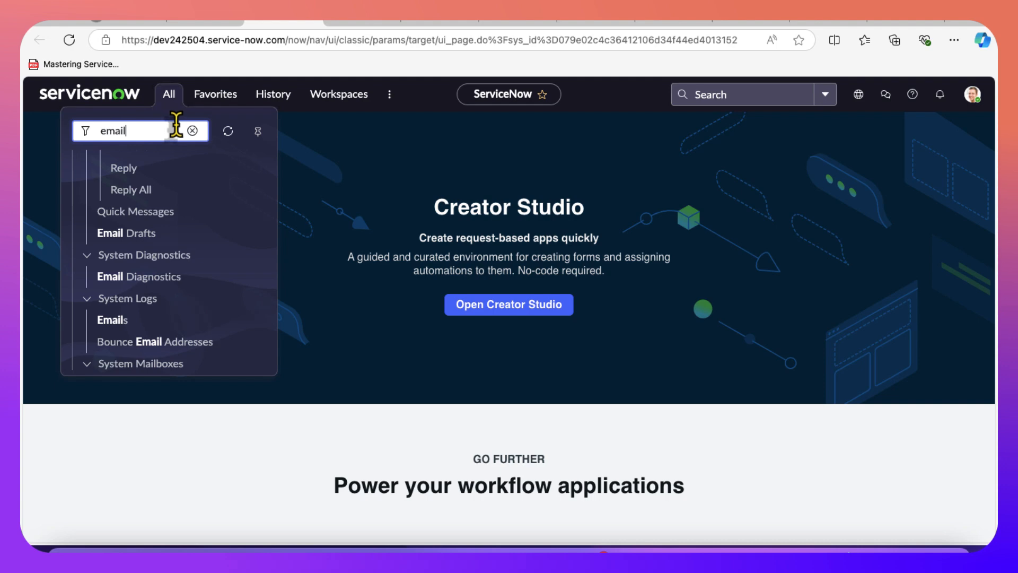
# Step: Open the full user list with sys_user.LIST
pyautogui.press('BackSpace')
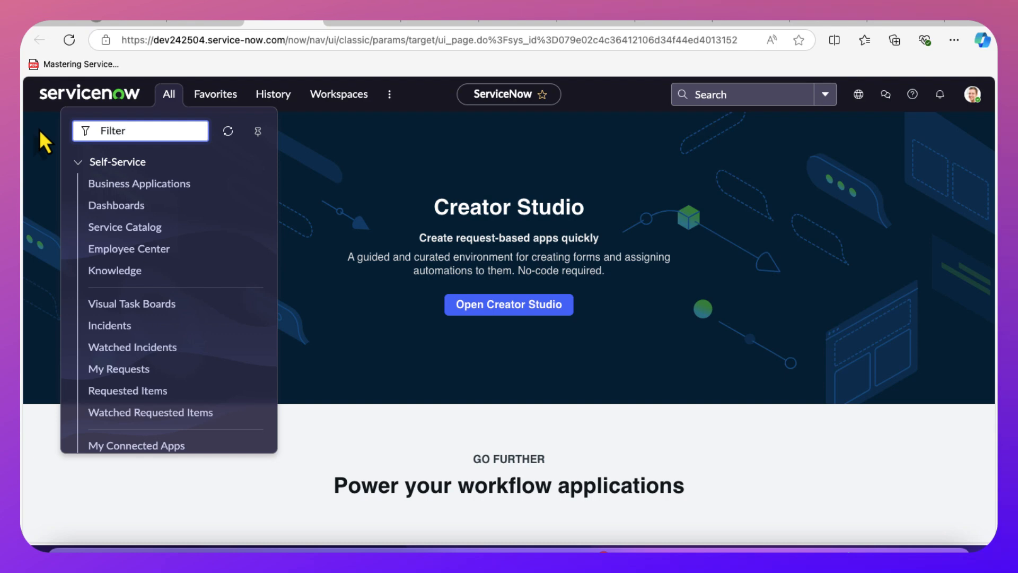
pyautogui.write('sys_user.LIST')
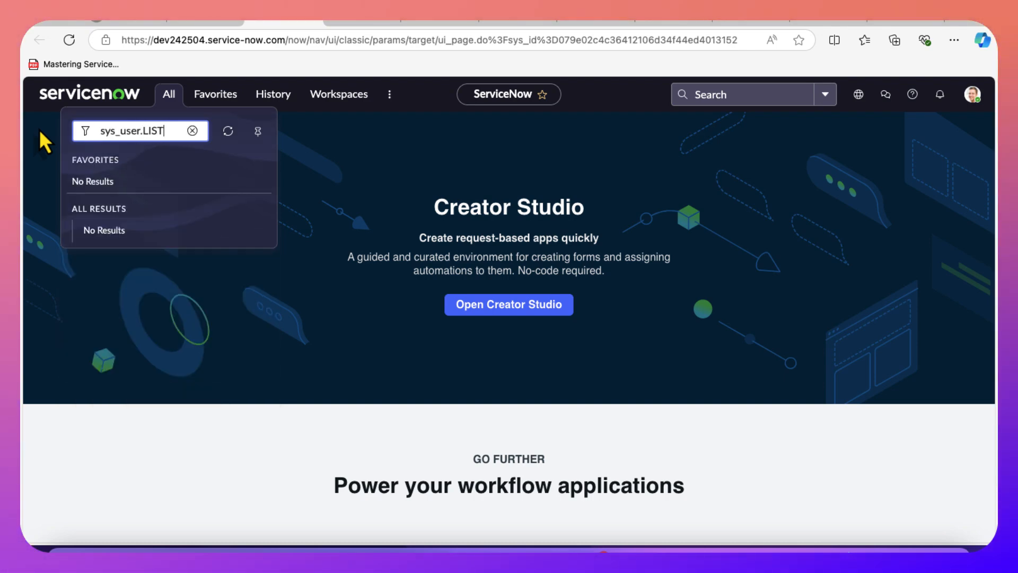
pyautogui.press('Return')
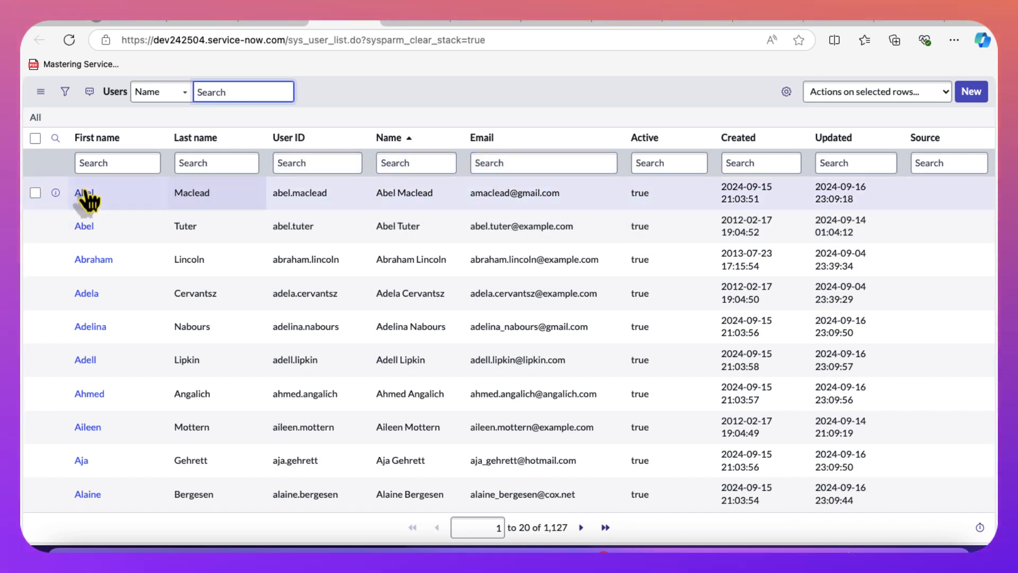
# Step: Fill in the test caller's e-mail address and save the user record
pyautogui.click(84, 227)
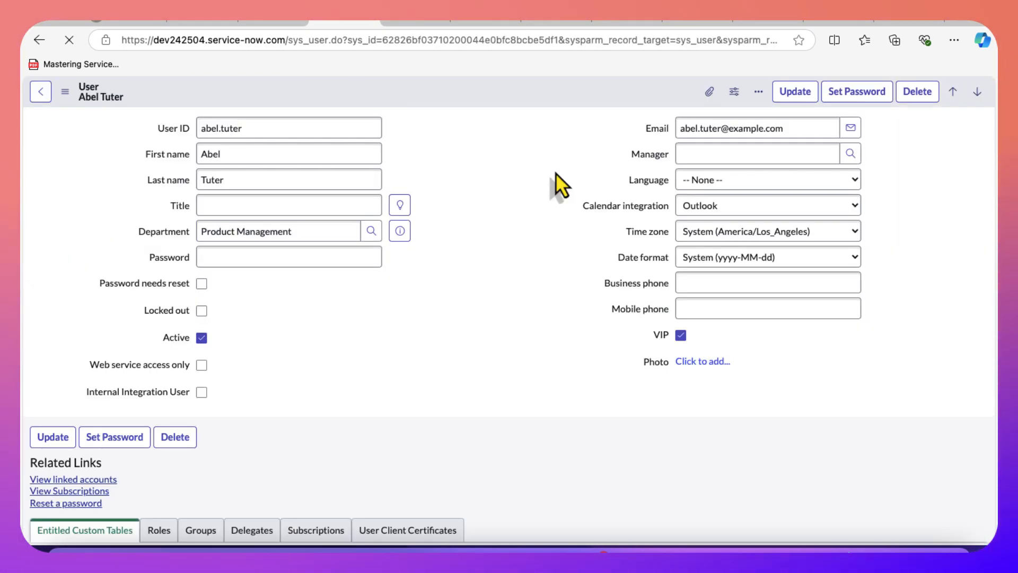
pyautogui.click(807, 126)
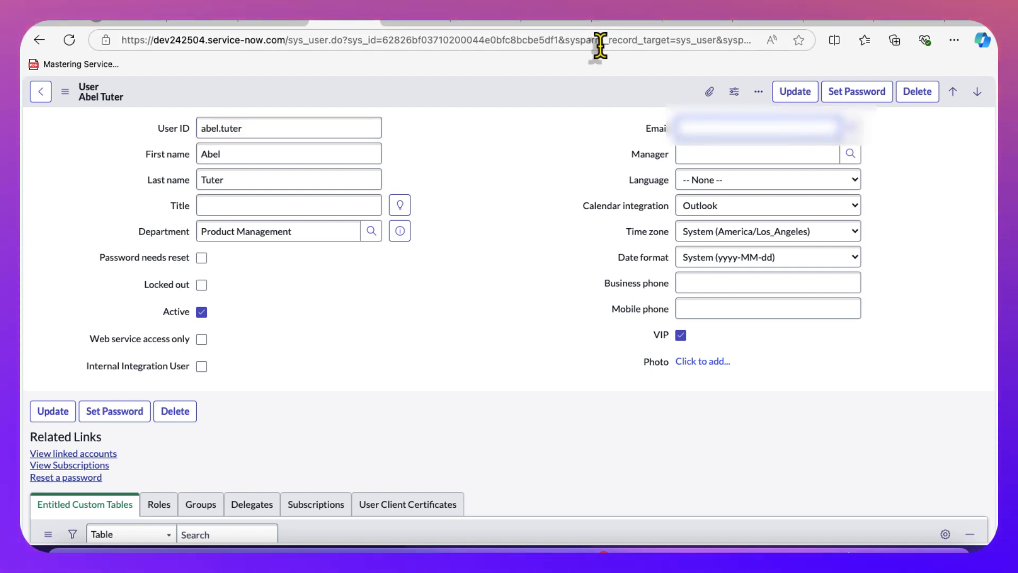
pyautogui.write('ven')
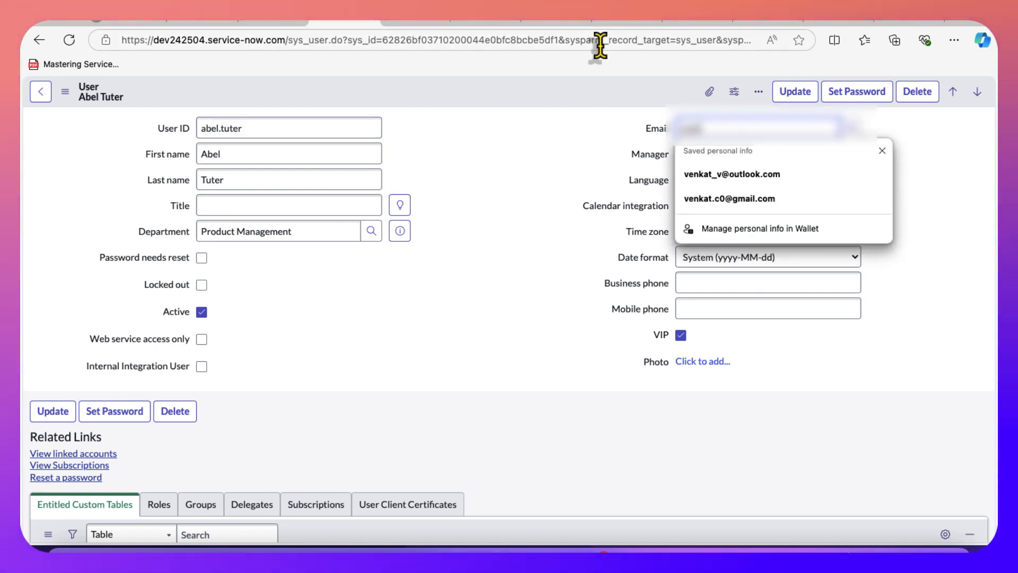
pyautogui.press('Escape')
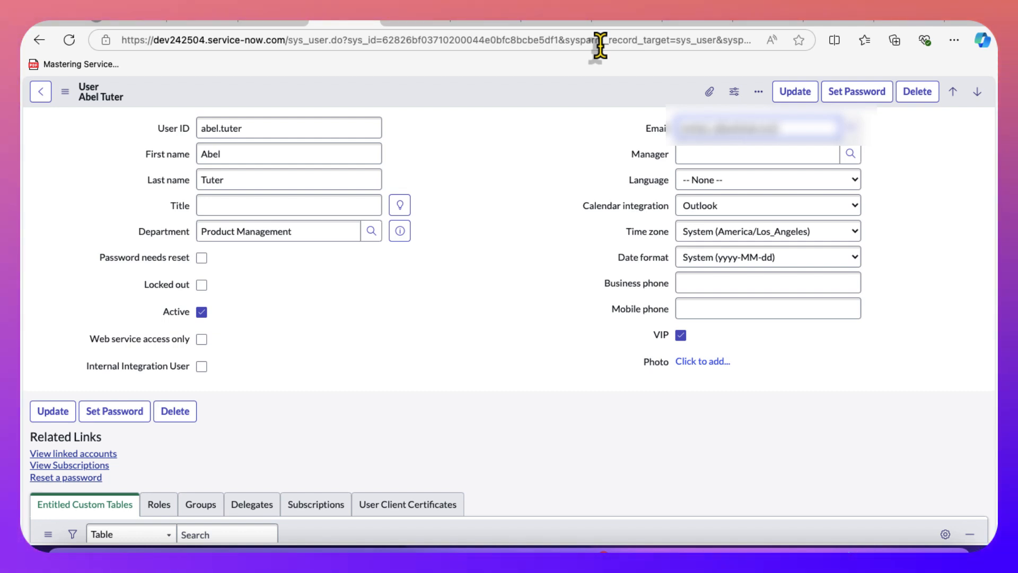
pyautogui.rightClick(394, 91)
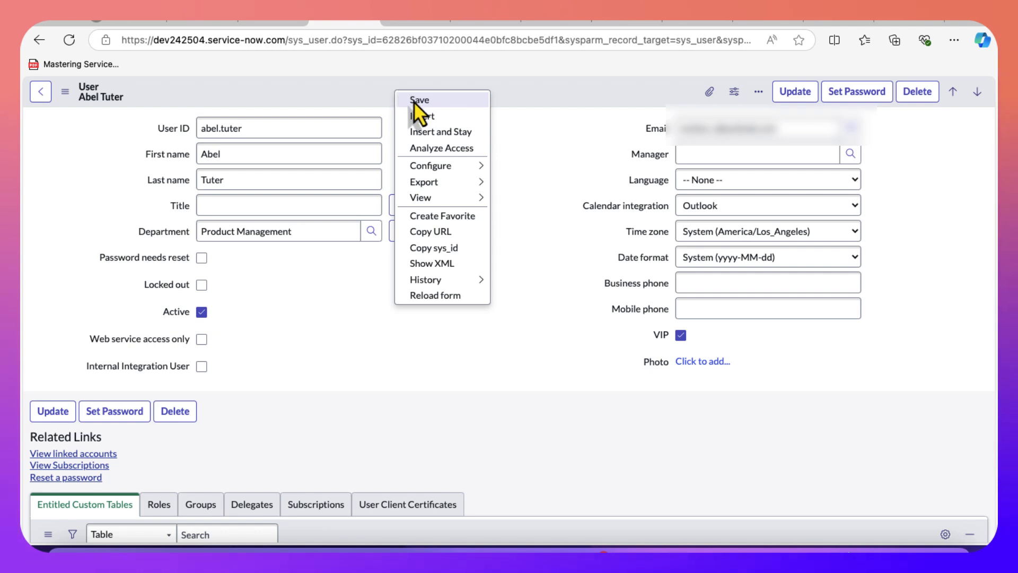
pyautogui.click(414, 102)
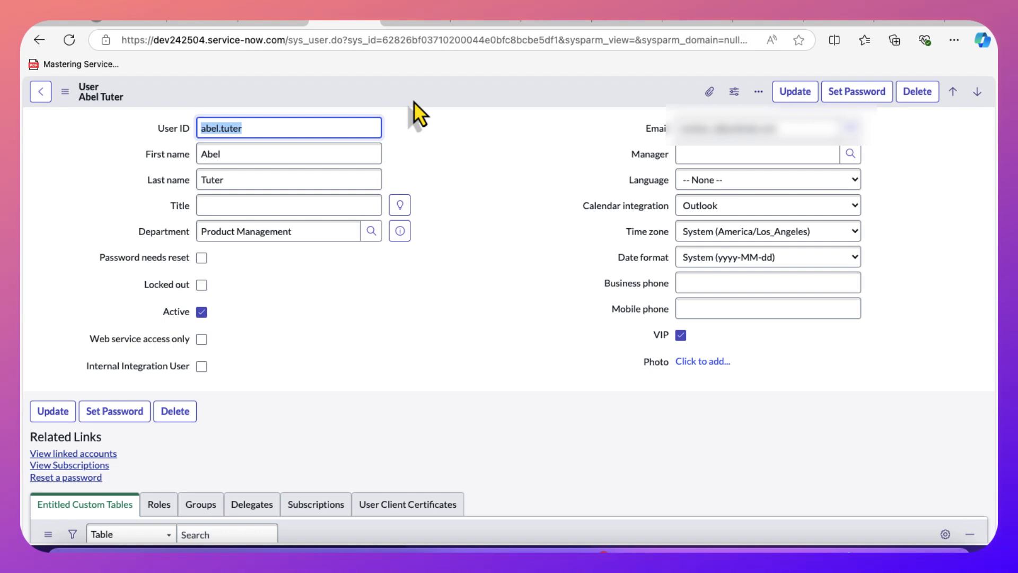
pyautogui.click(272, 21)
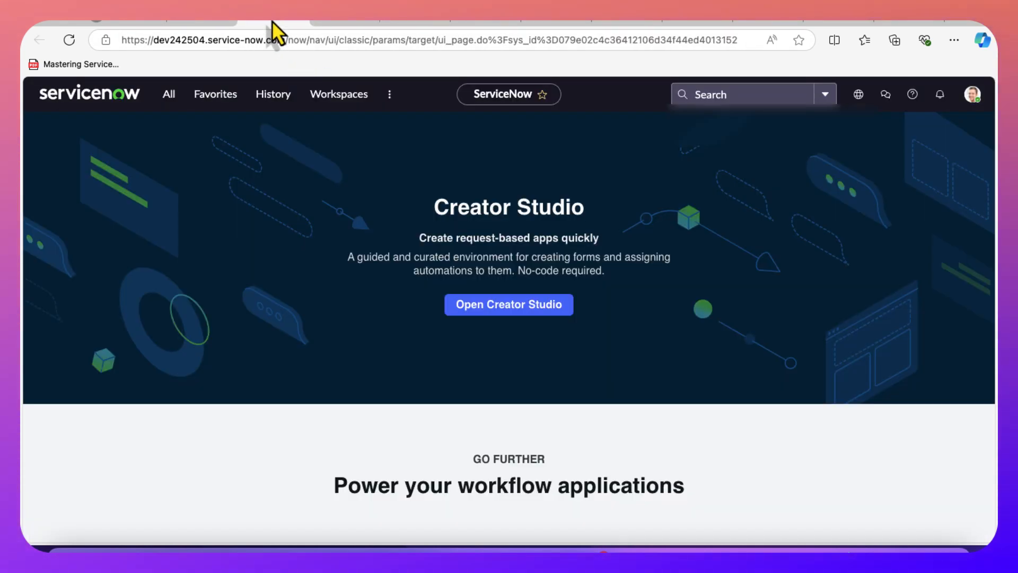
# Step: Start a new incident and pick the test caller from the Caller autocomplete
pyautogui.click(169, 96)
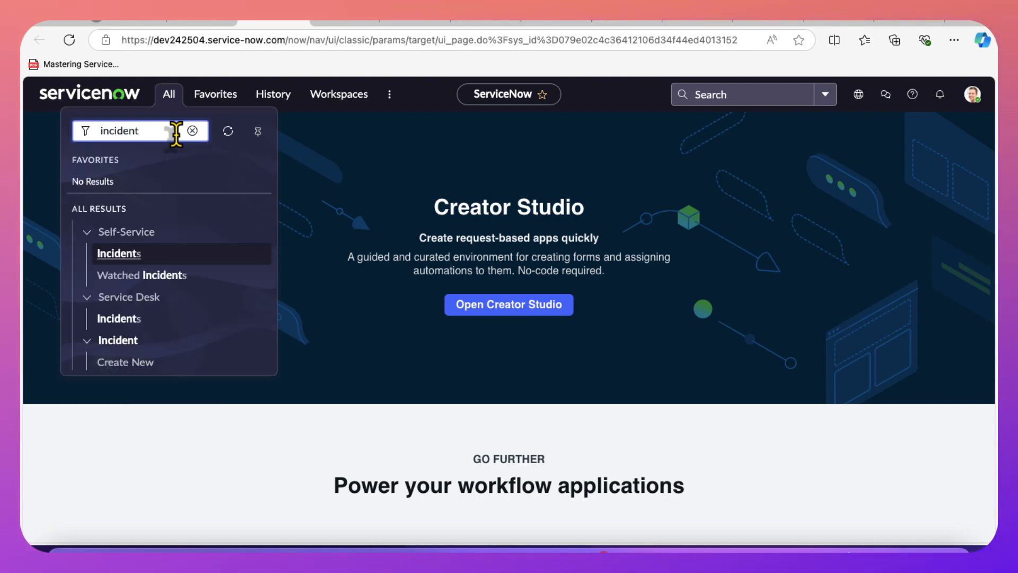
pyautogui.scroll(-2, 127, 276)
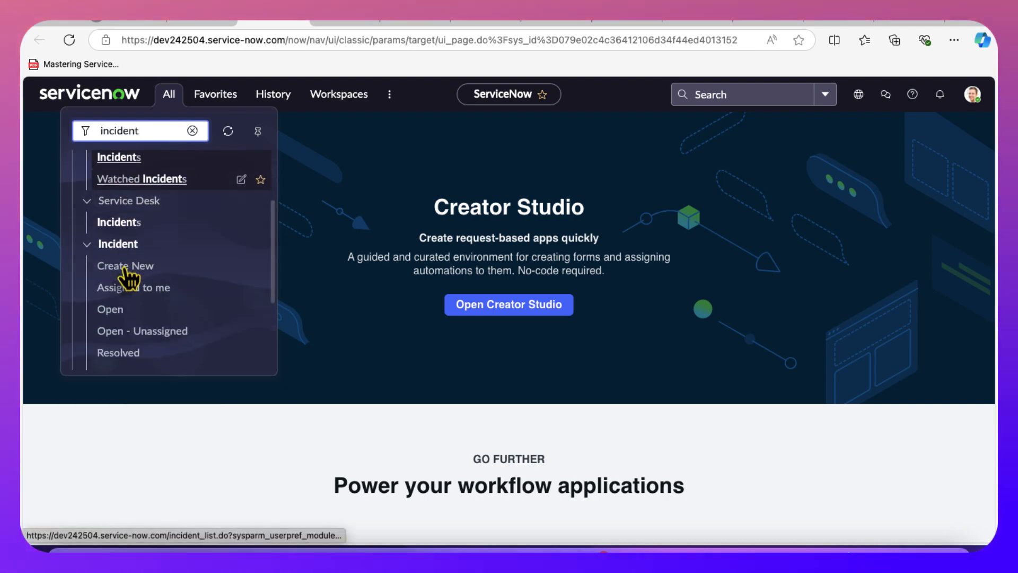
pyautogui.click(127, 268)
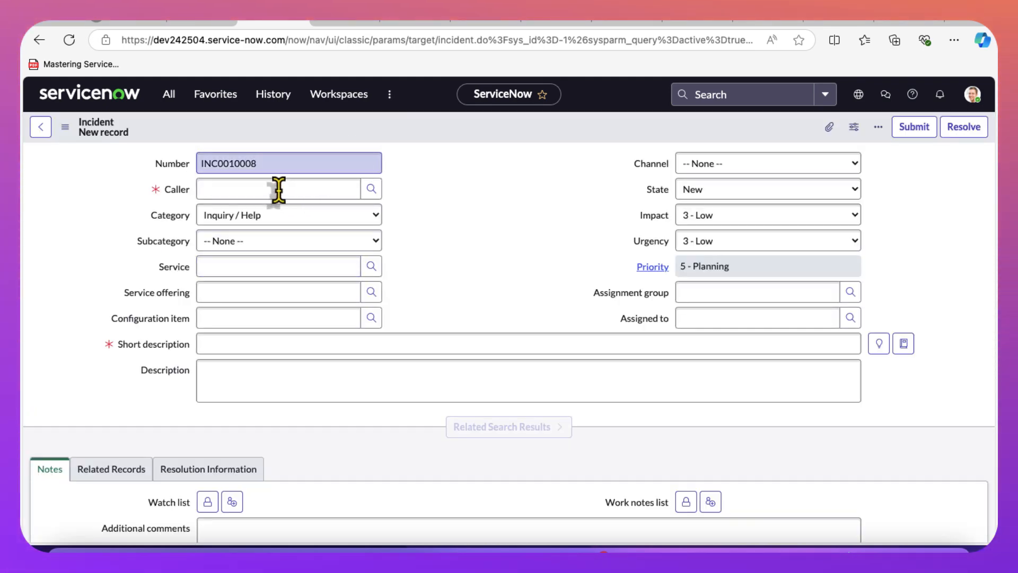
pyautogui.click(278, 189)
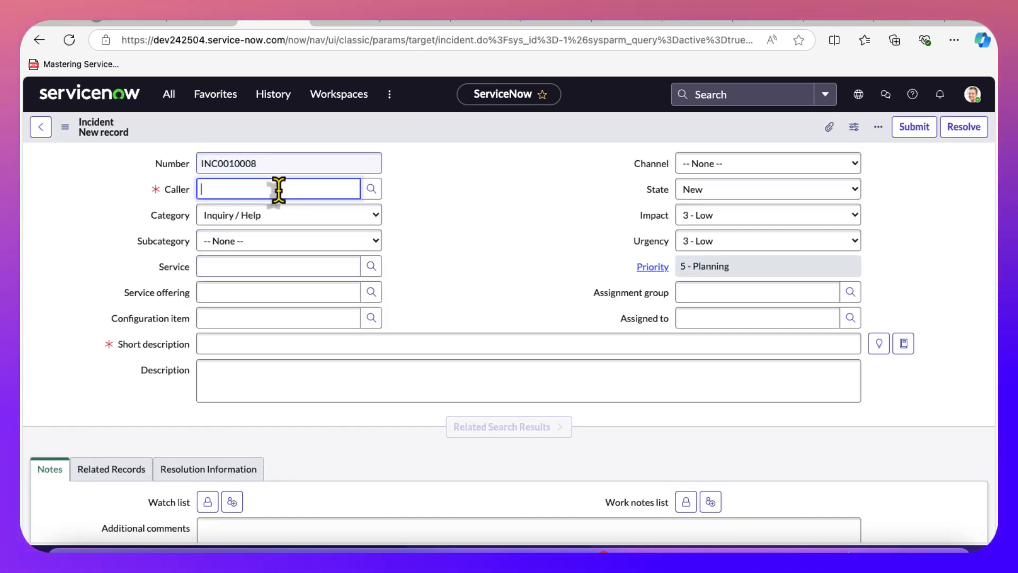
pyautogui.write('abe')
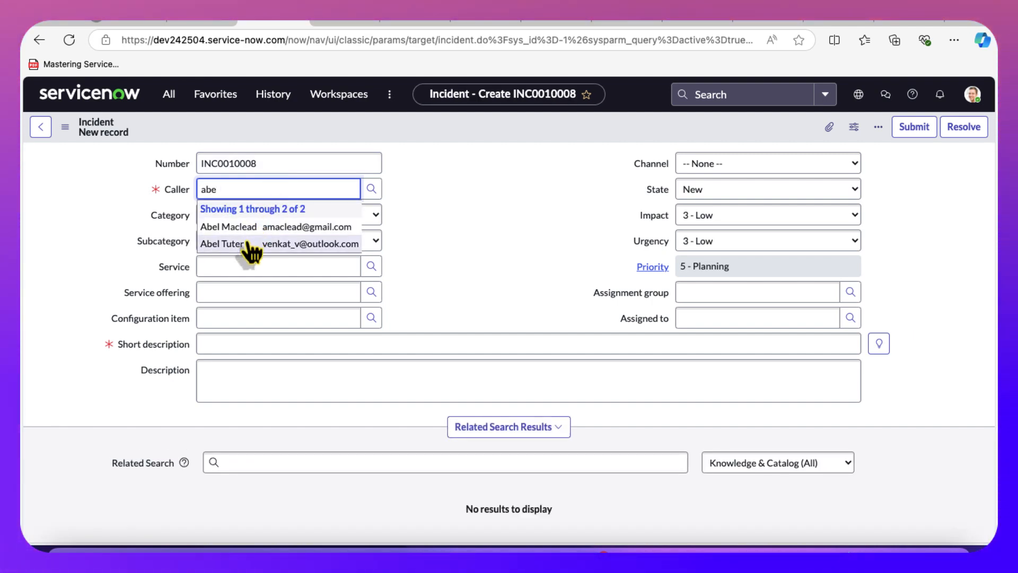
pyautogui.click(246, 248)
# Step: Set channel Chat, 'testing' short description and description, subcategory Antivirus, and save INC0010008
pyautogui.click(732, 164)
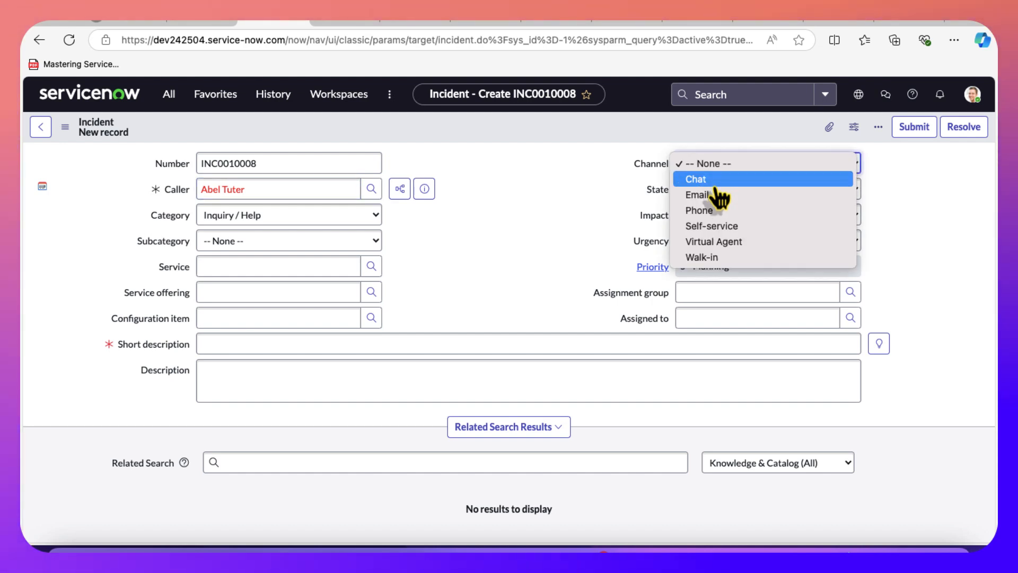
pyautogui.click(713, 178)
pyautogui.click(256, 345)
pyautogui.write('testing')
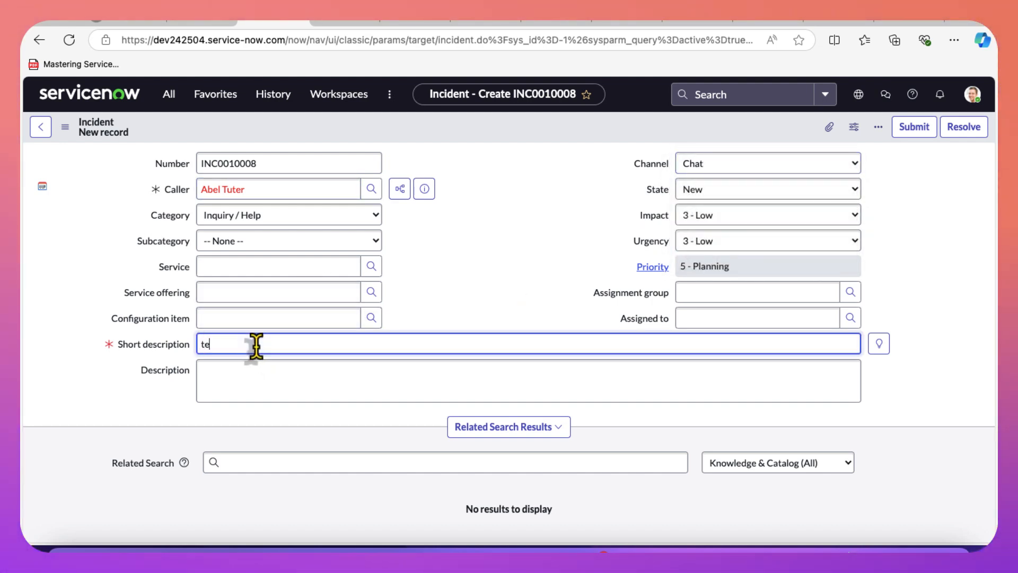
pyautogui.click(257, 378)
pyautogui.write('testing')
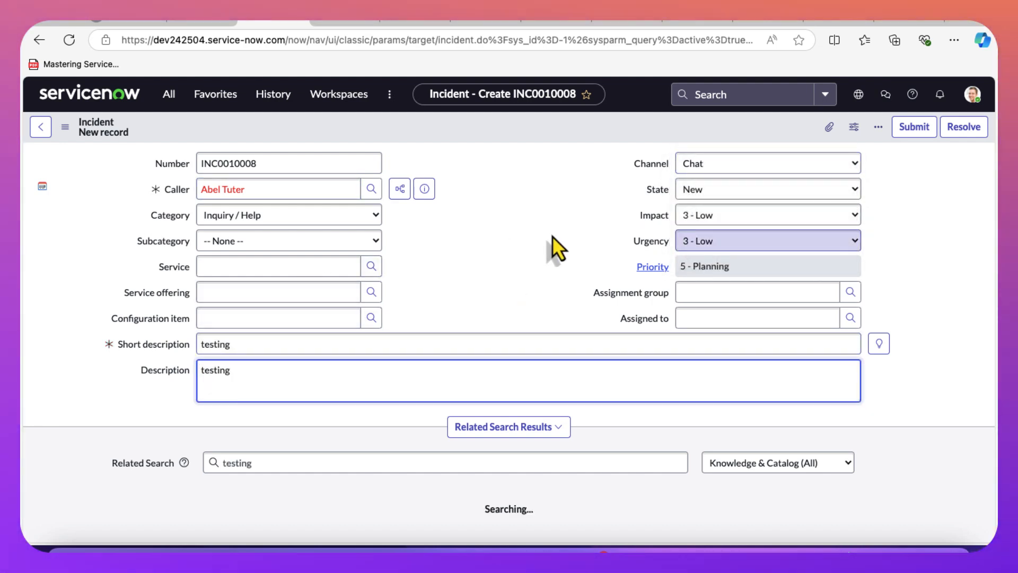
pyautogui.click(267, 240)
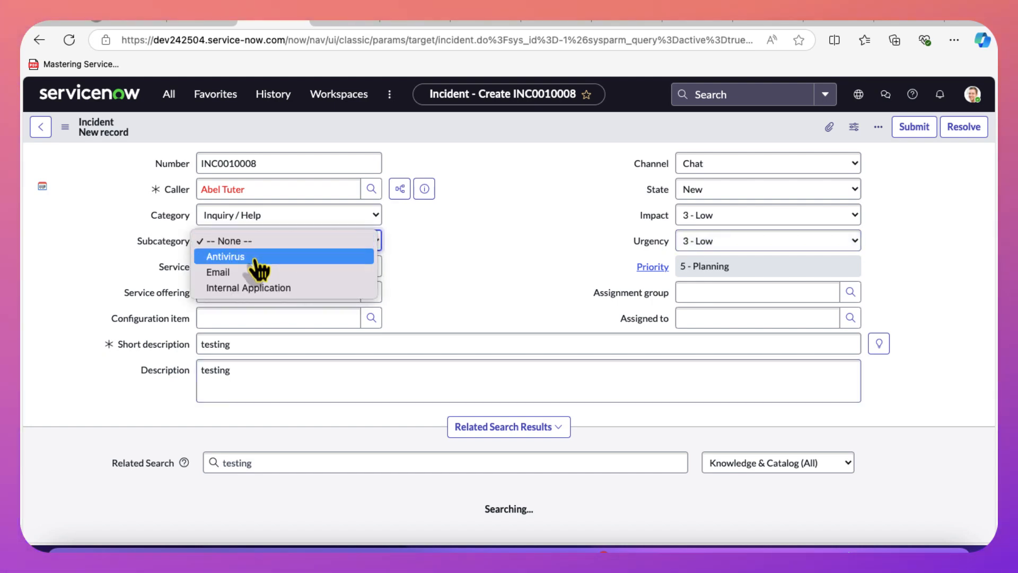
pyautogui.click(257, 256)
pyautogui.scroll(-1, 672, 282)
pyautogui.scroll(1, 672, 282)
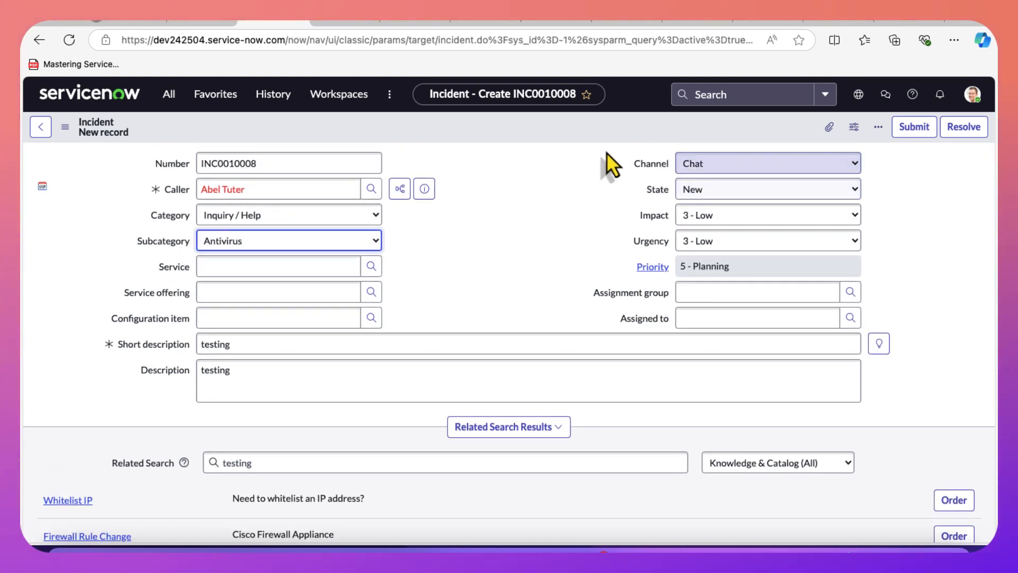
pyautogui.rightClick(602, 130)
pyautogui.click(619, 137)
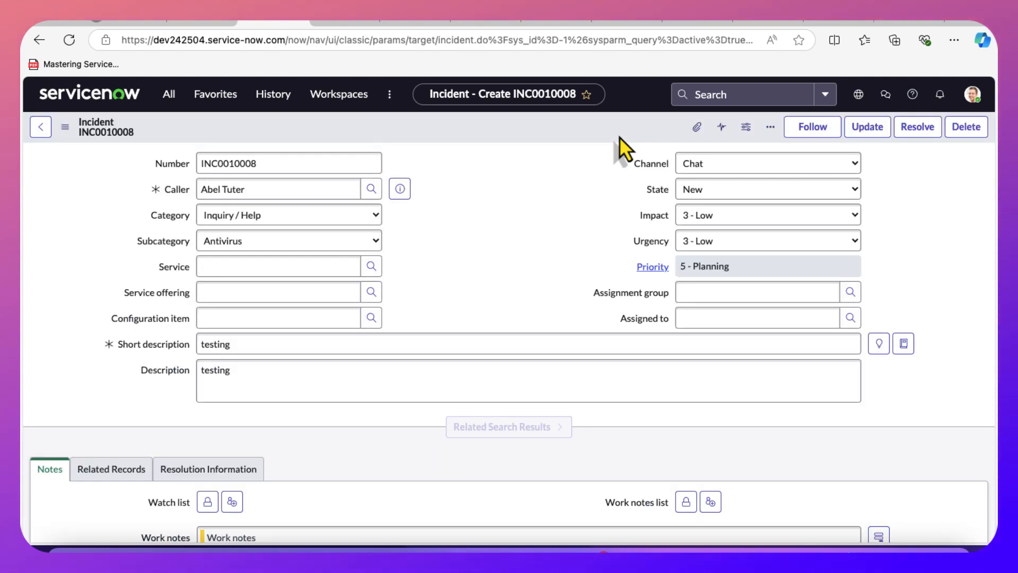
# Step: Assign the incident to the IT Securities group and save
pyautogui.click(710, 293)
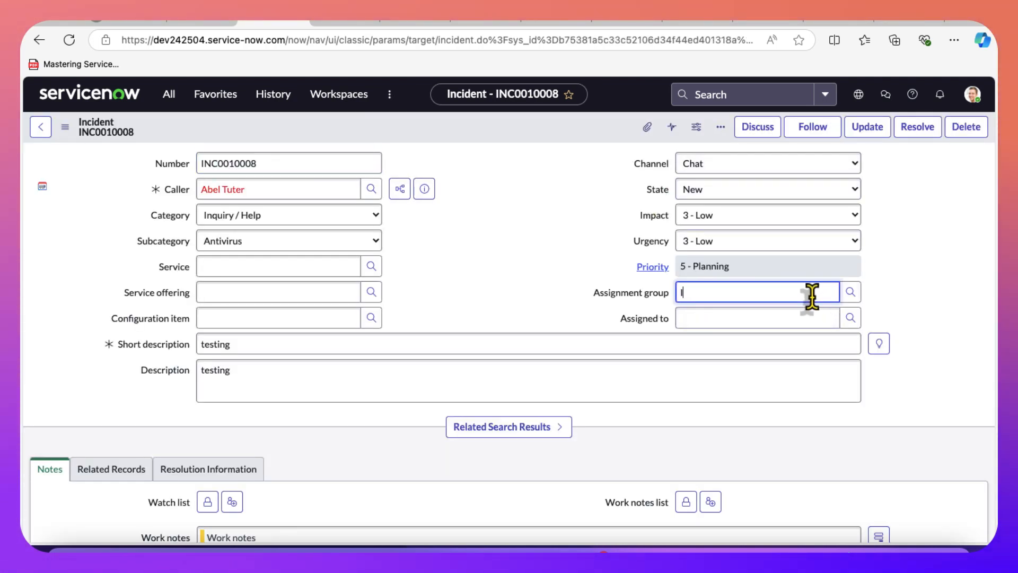
pyautogui.write('IT')
pyautogui.click(731, 329)
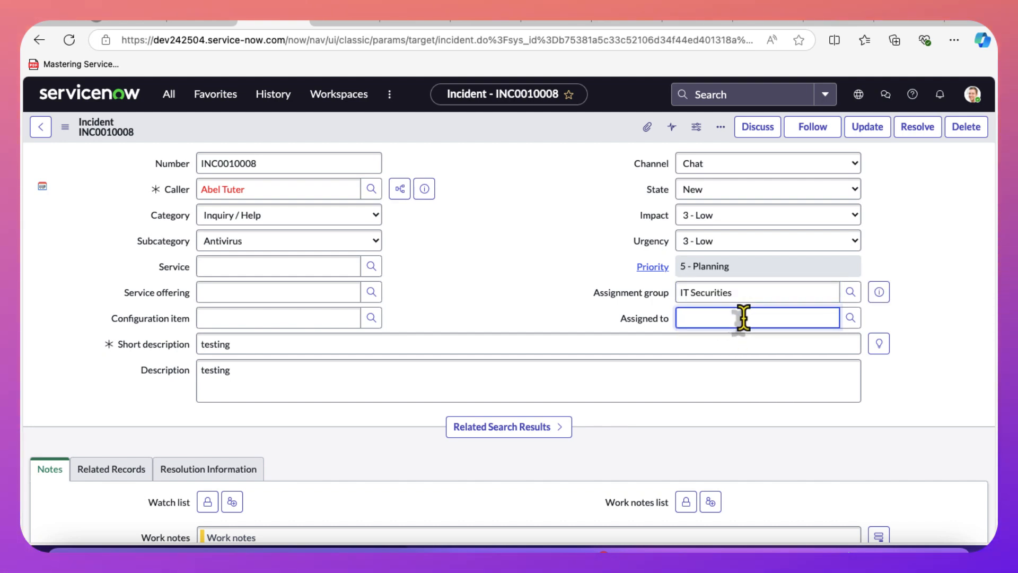
pyautogui.click(849, 318)
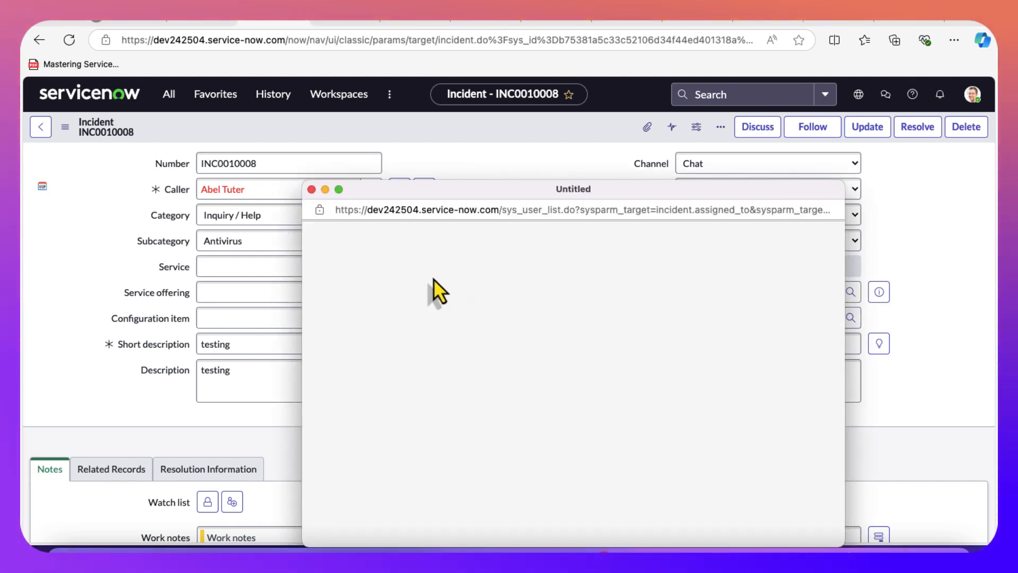
pyautogui.click(311, 190)
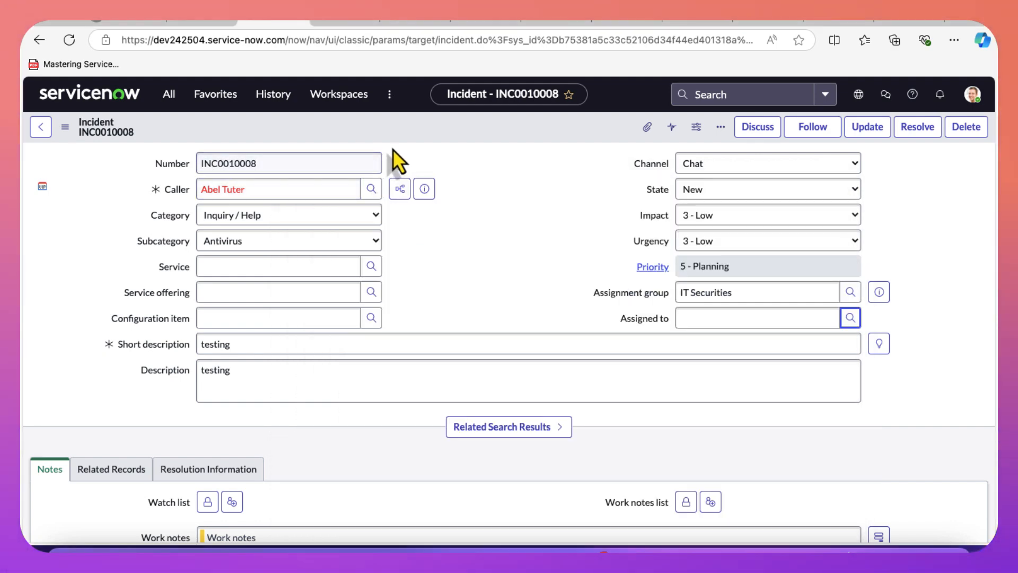
pyautogui.rightClick(406, 140)
pyautogui.click(431, 150)
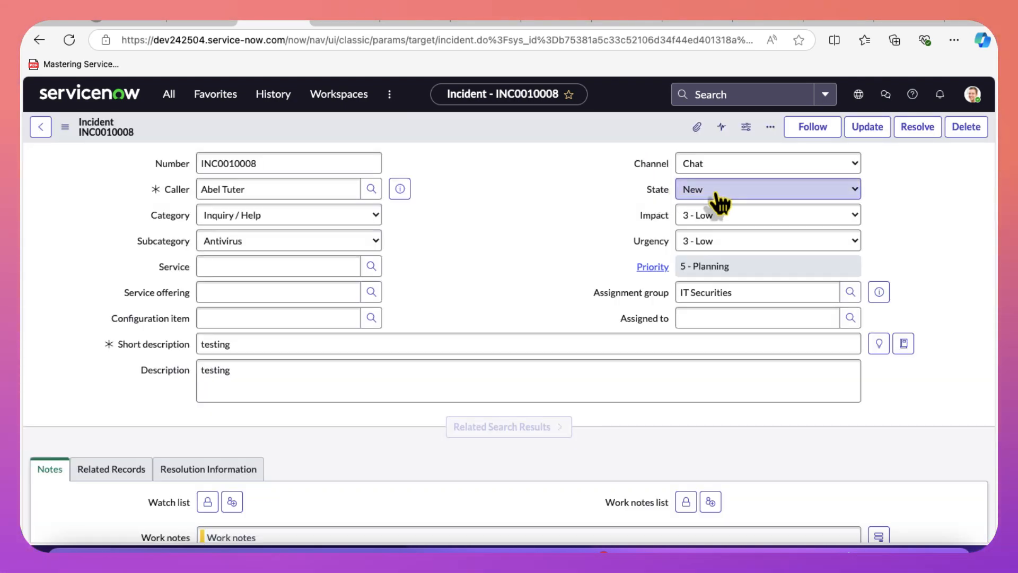
# Step: Change the incident state to In Progress and save
pyautogui.click(717, 196)
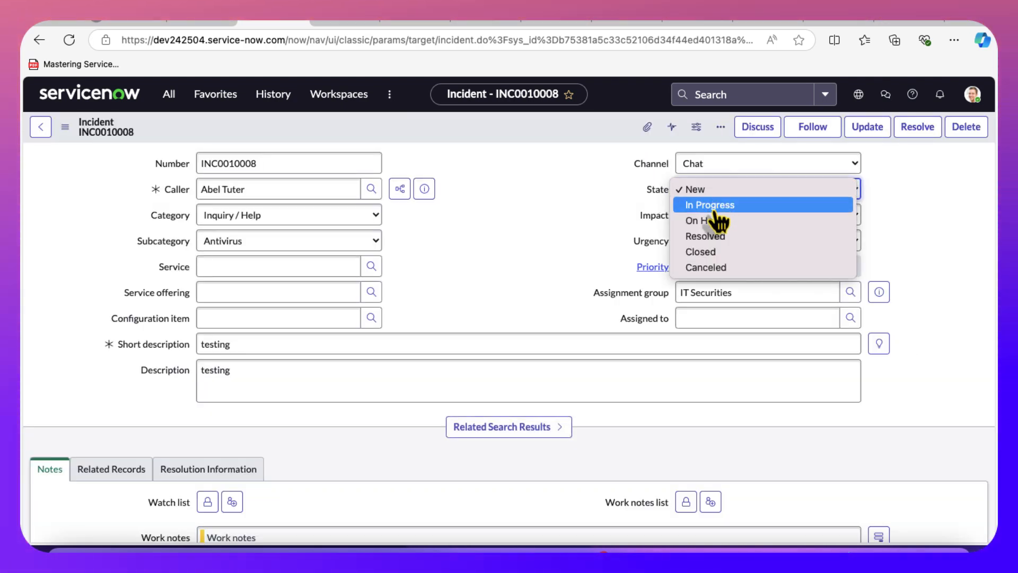
pyautogui.click(717, 204)
pyautogui.rightClick(508, 130)
pyautogui.click(526, 138)
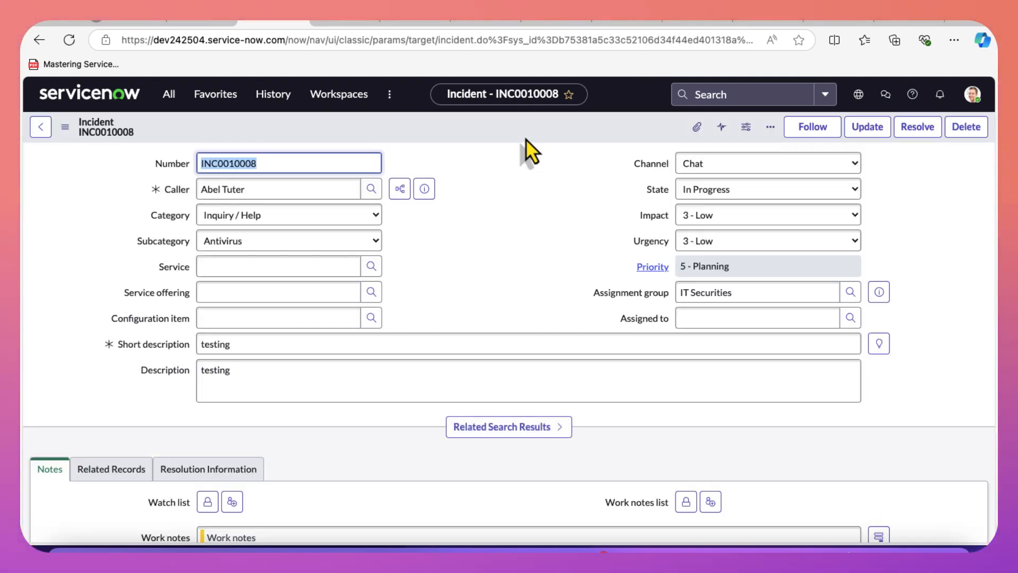
# Step: Resolve the incident with code Resolved by caller and resolution notes 'testing'
pyautogui.click(723, 190)
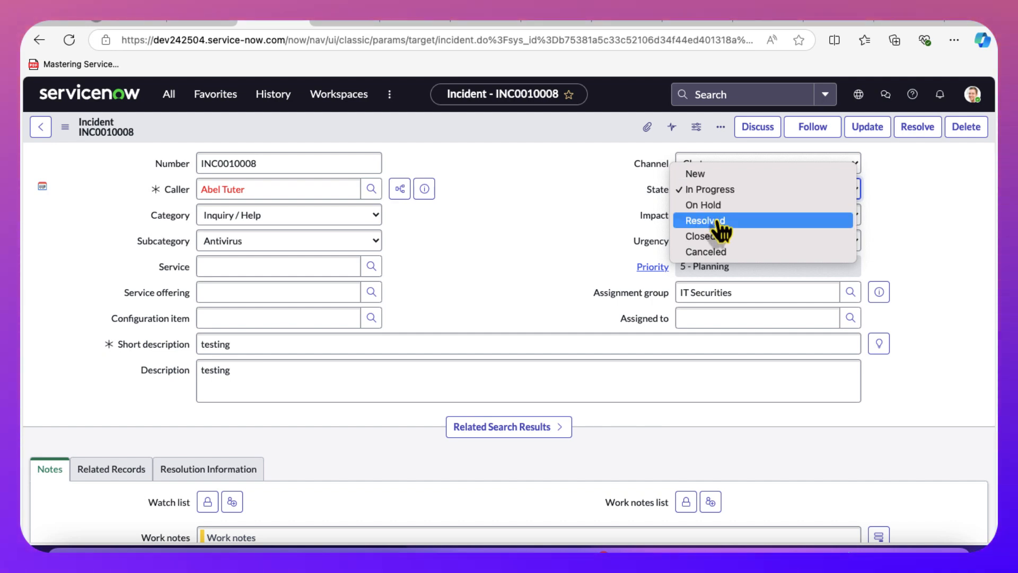
pyautogui.click(715, 220)
pyautogui.rightClick(546, 134)
pyautogui.click(565, 141)
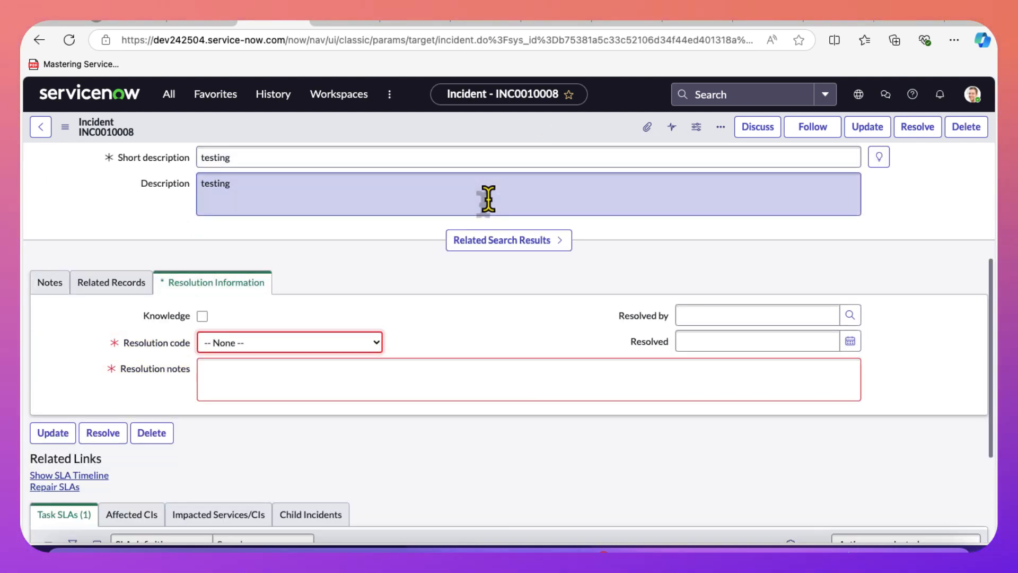
pyautogui.click(292, 345)
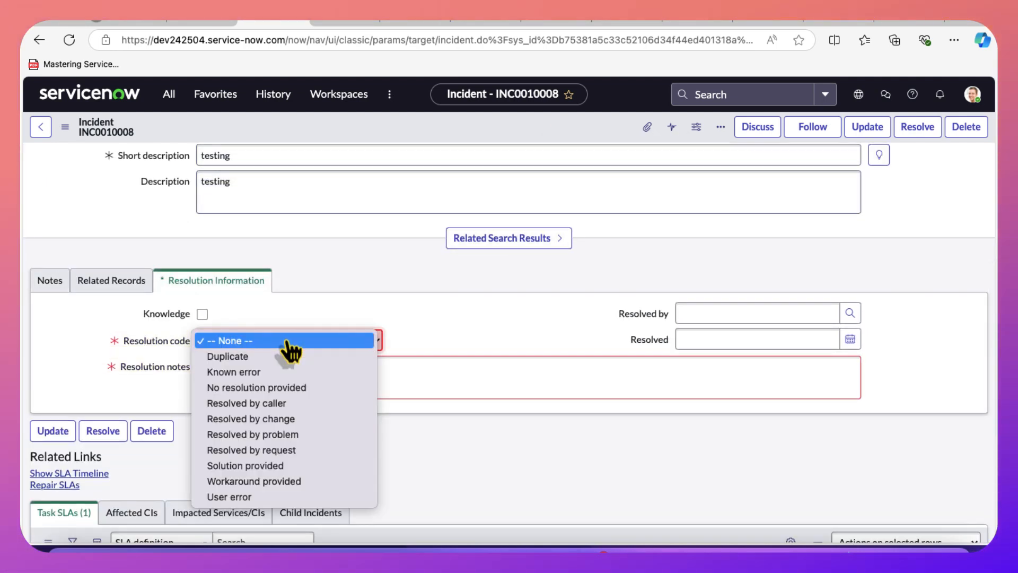
pyautogui.click(268, 402)
pyautogui.click(265, 390)
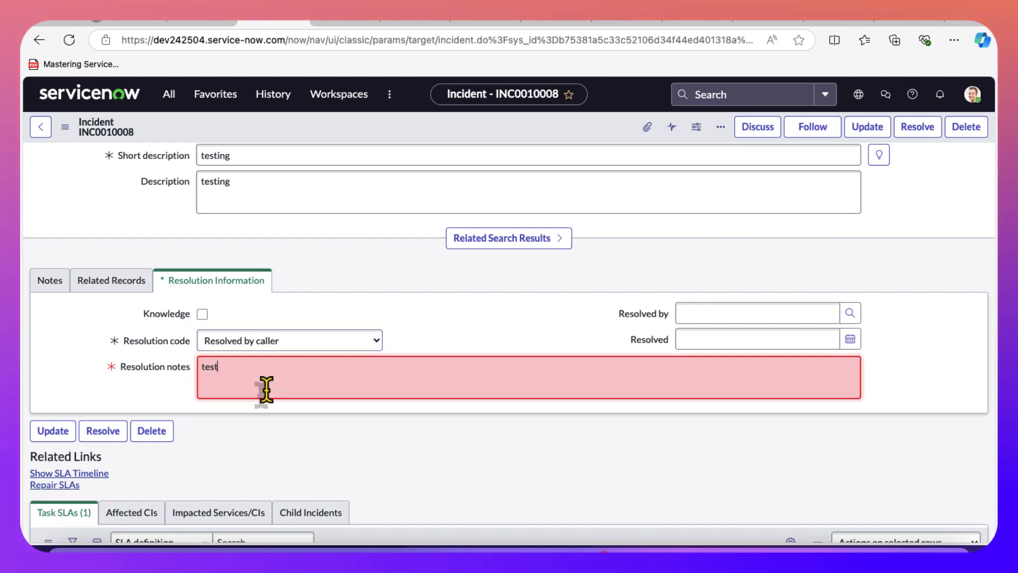
pyautogui.rightClick(372, 137)
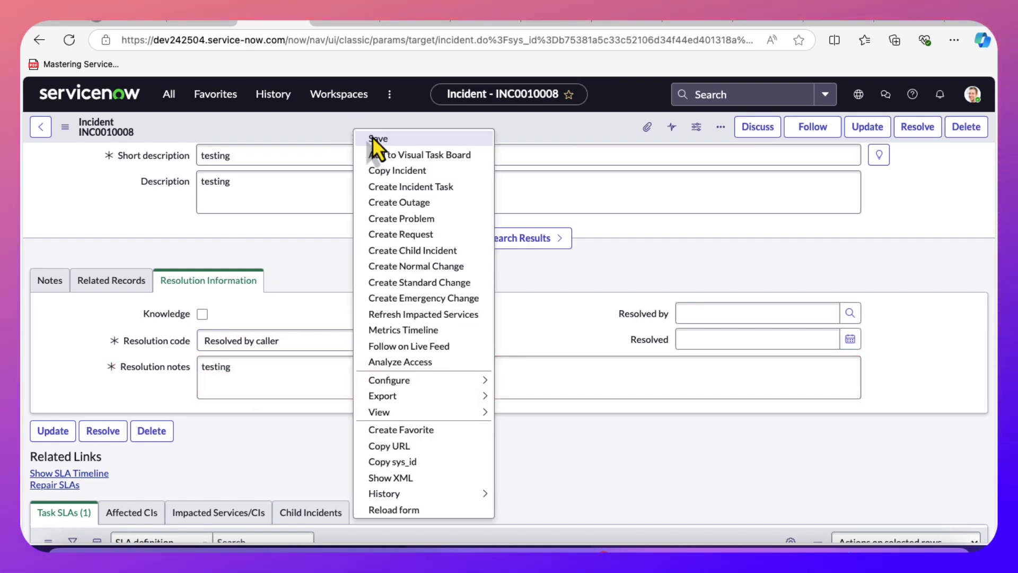
pyautogui.press('Escape')
# Step: Sort today's emails by Created descending to surface INC0010008's notifications, then open a new tab
pyautogui.click(389, 23)
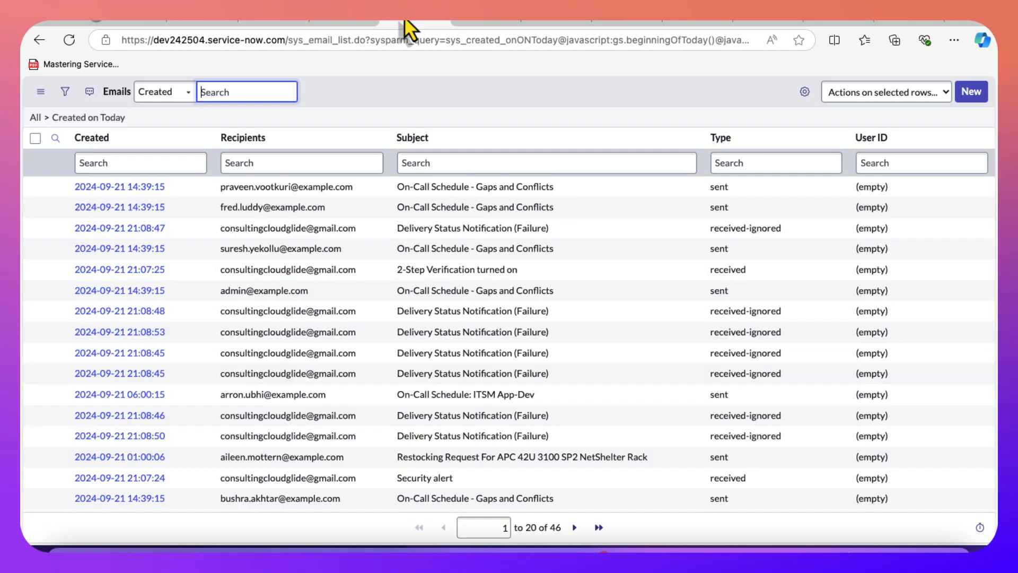
pyautogui.click(64, 120)
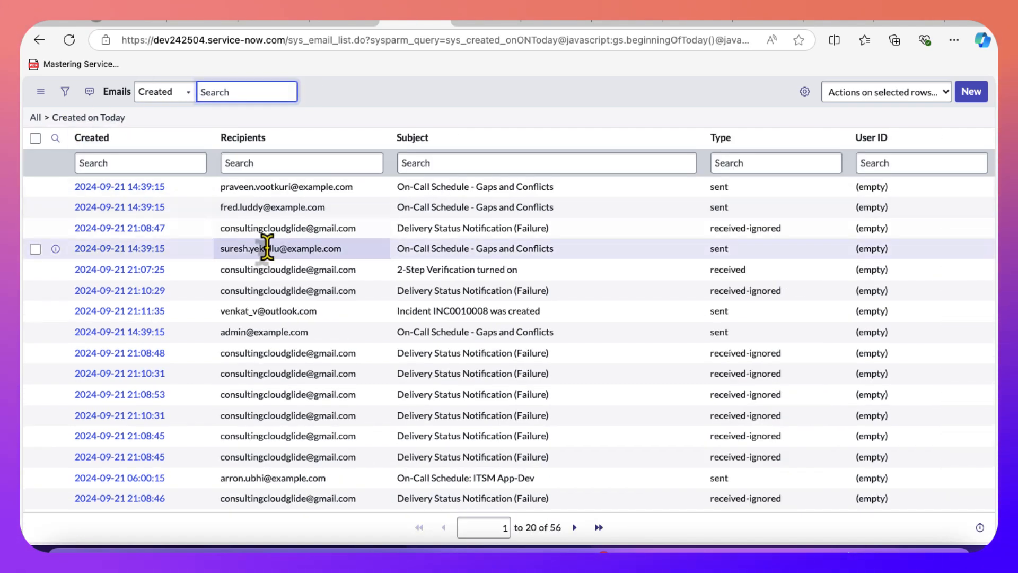
pyautogui.click(100, 143)
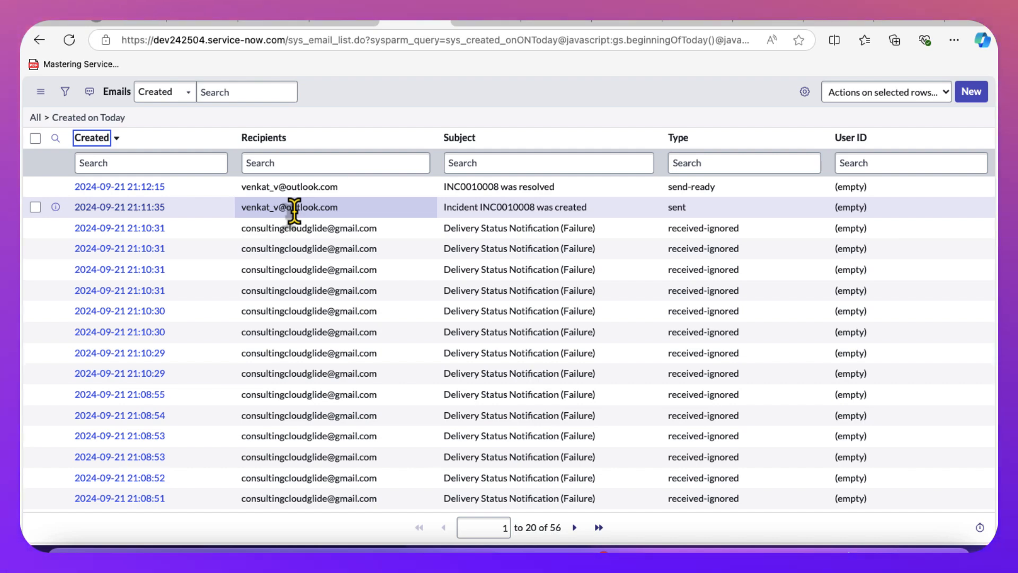
pyautogui.click(958, 21)
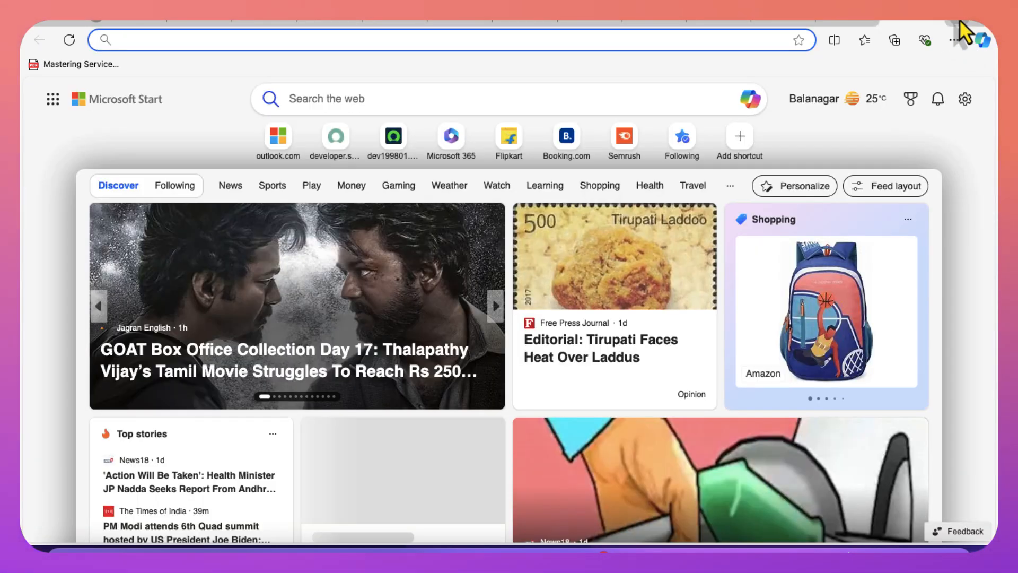
# Step: Load outlook.com, confirm INC0010008's two ITSupportServices notices in Junk Email, then return to the email log
pyautogui.write('outlo')
pyautogui.press('Return')
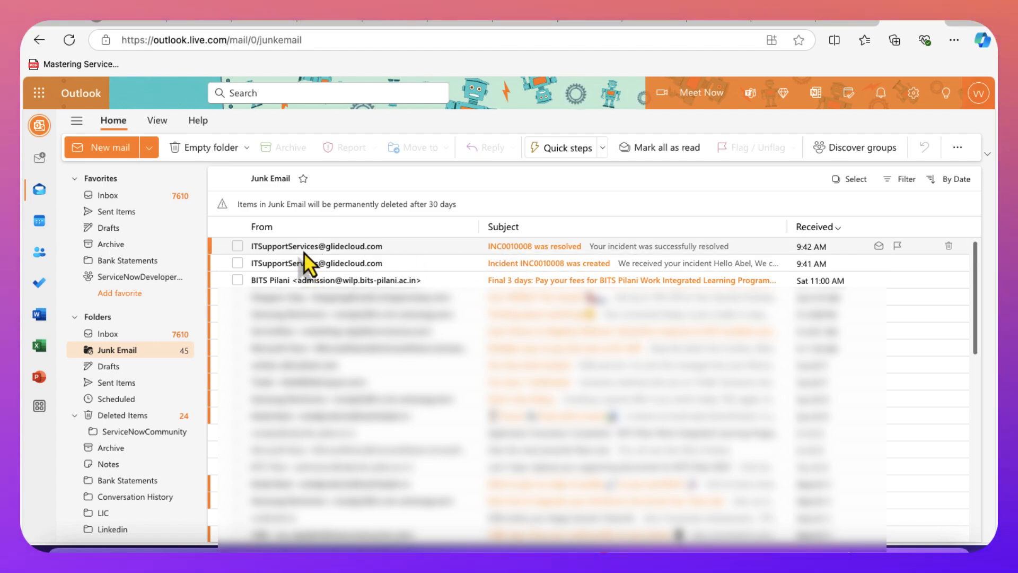
pyautogui.moveTo(304, 252)
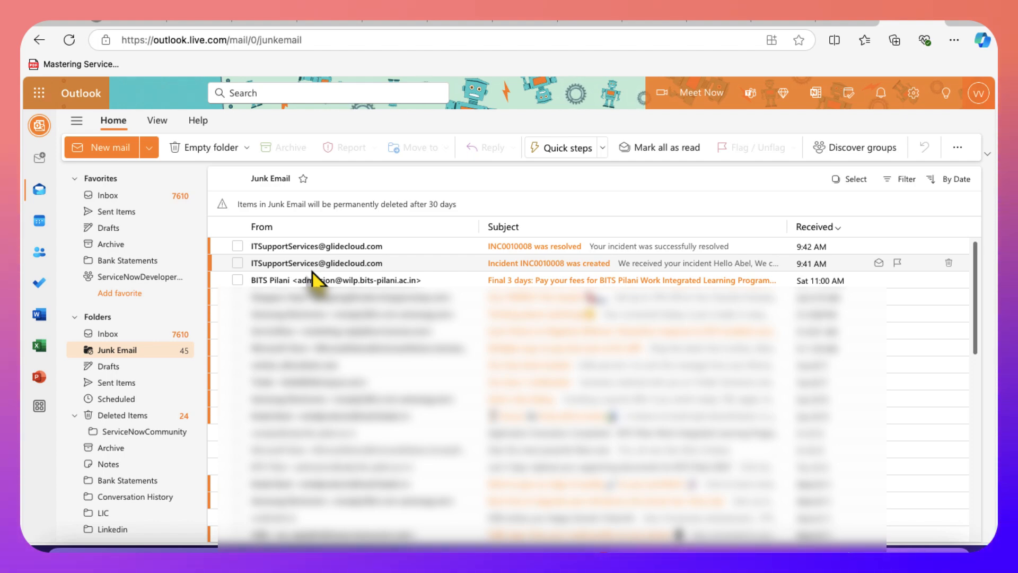
pyautogui.click(390, 24)
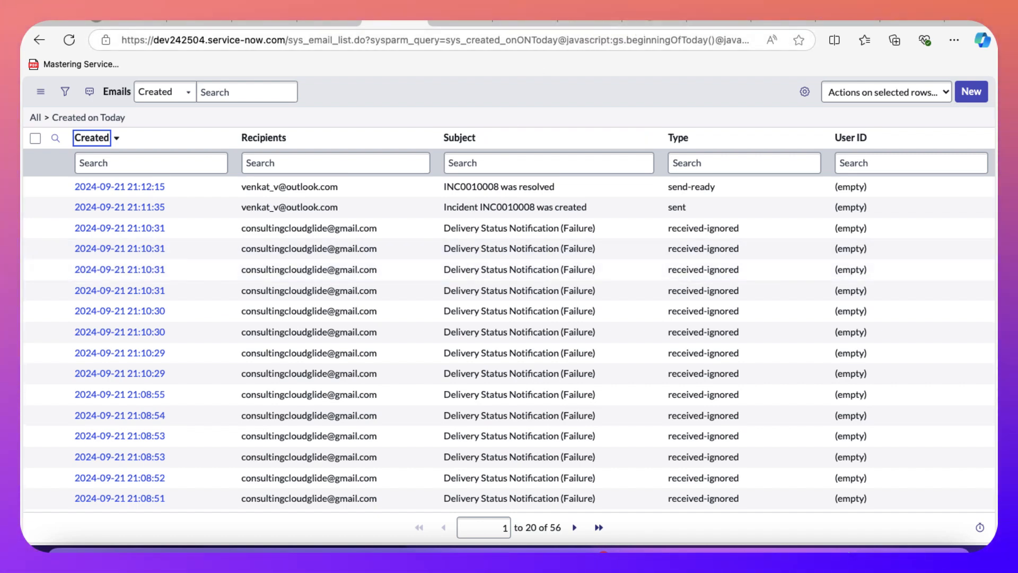
pyautogui.click(663, 21)
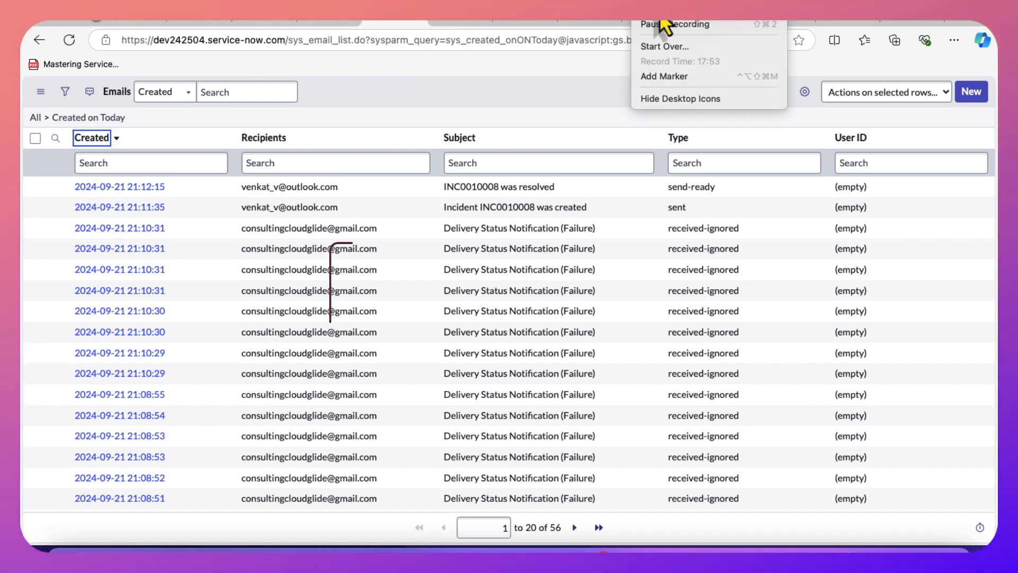